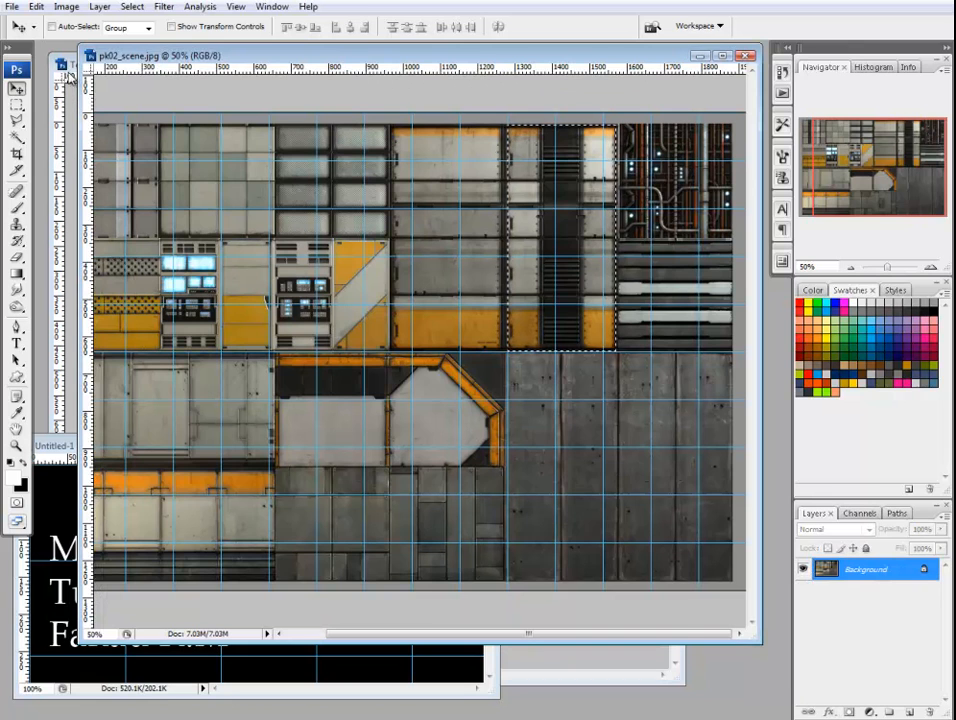
Bring Test_Modular.psd to the front and review the gridline spacing and subdivisions in the grid preferences.
left_click(60, 62)
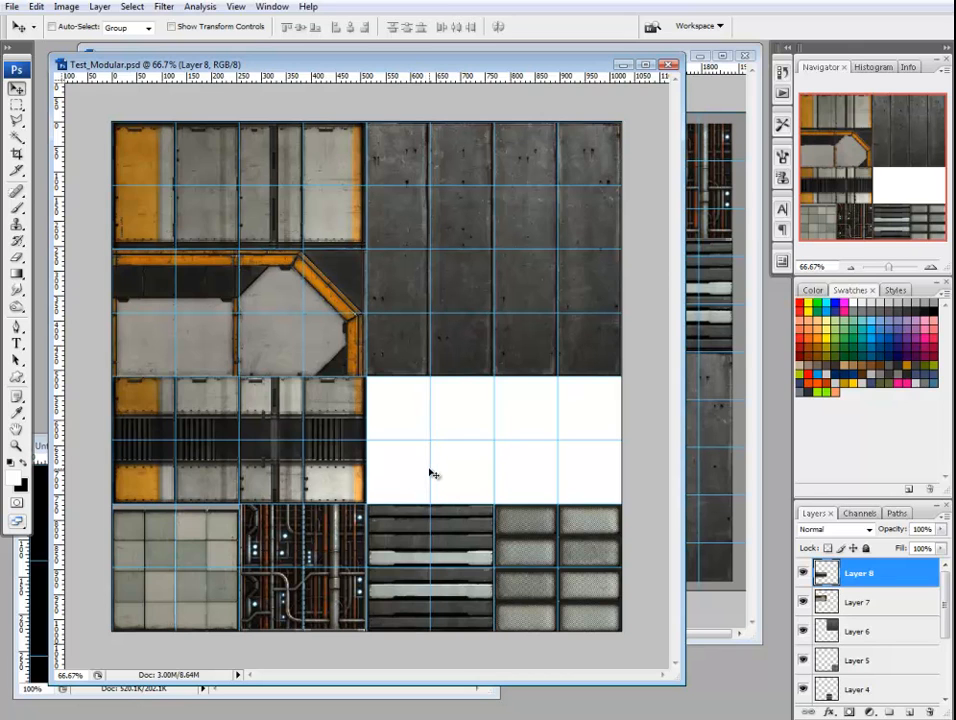
left_click_drag(439, 68, 427, 74)
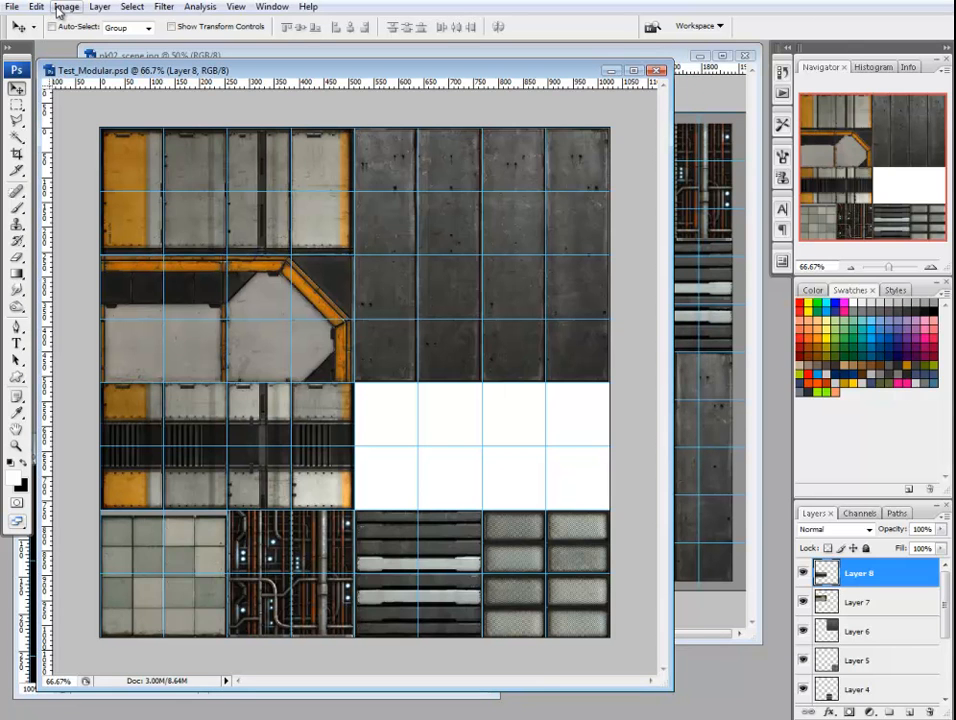
mouse_move(284, 76)
left_mouse_down()
mouse_move(310, 78)
mouse_move(288, 67)
left_mouse_up()
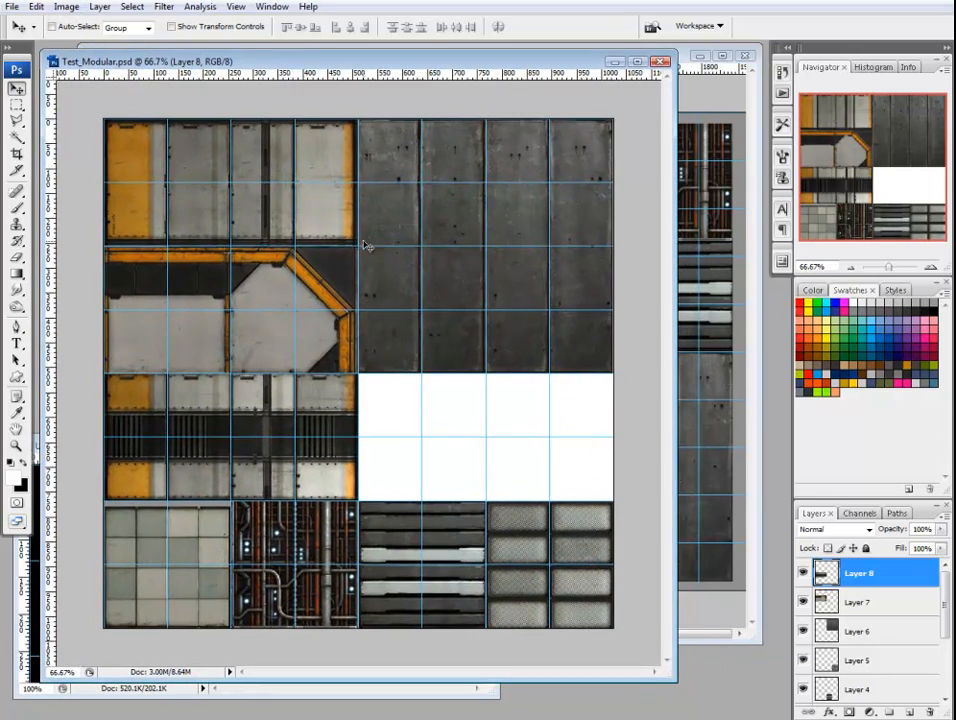
left_click(35, 7)
mouse_move(105, 502)
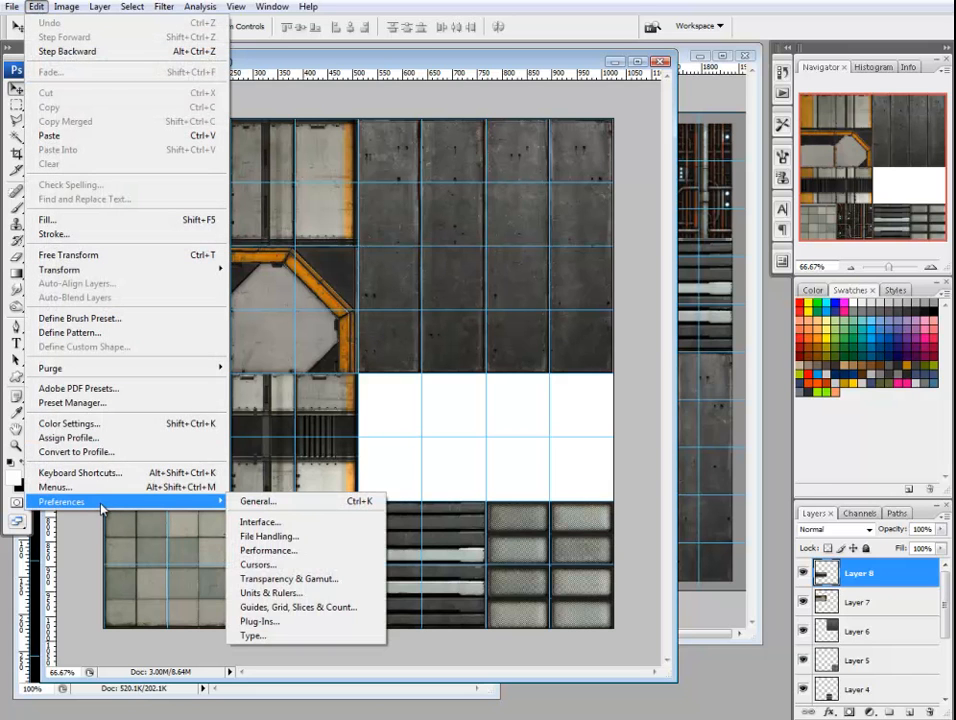
left_click(275, 607)
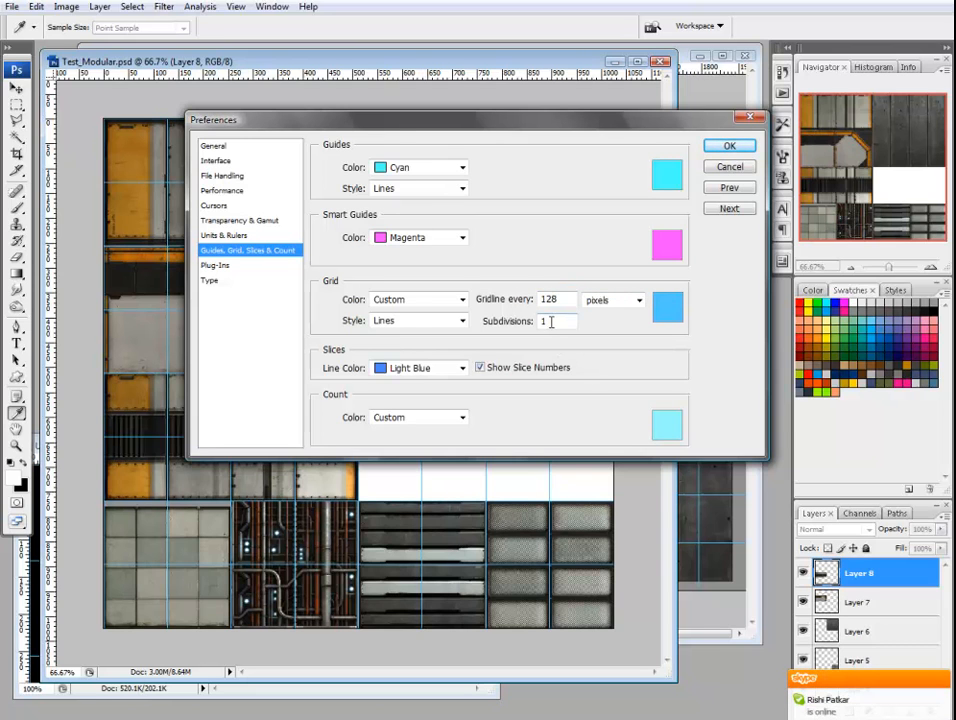
left_click(725, 146)
key("v")
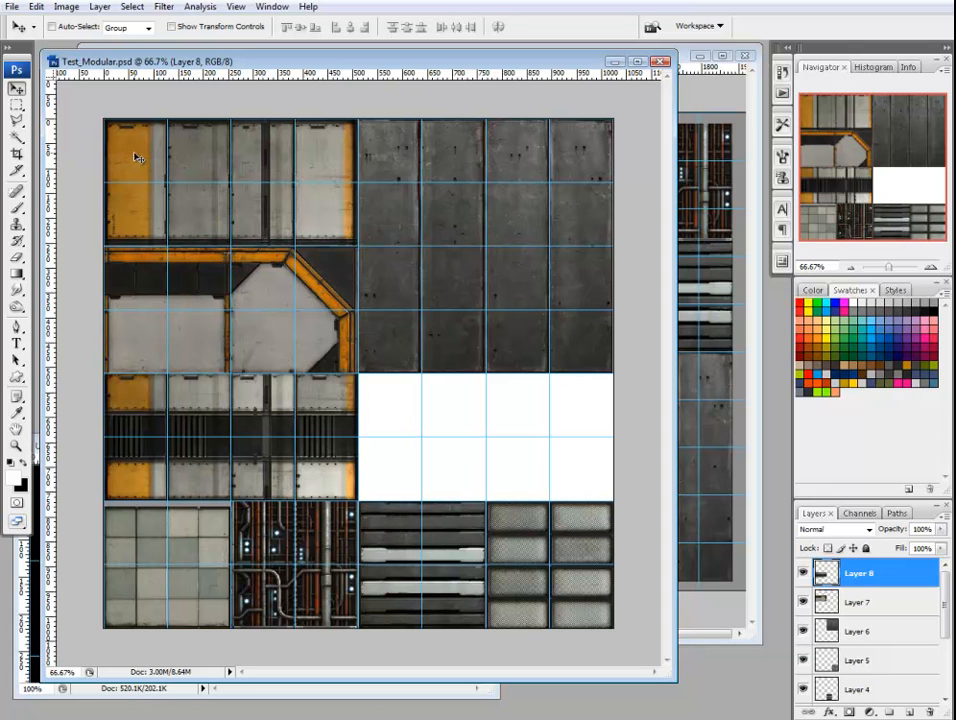
Compare the source sheet pk02_scene.jpg with Test_Modular.psd, arranging the two document windows so both are reachable.
left_click_drag(152, 50, 180, 51)
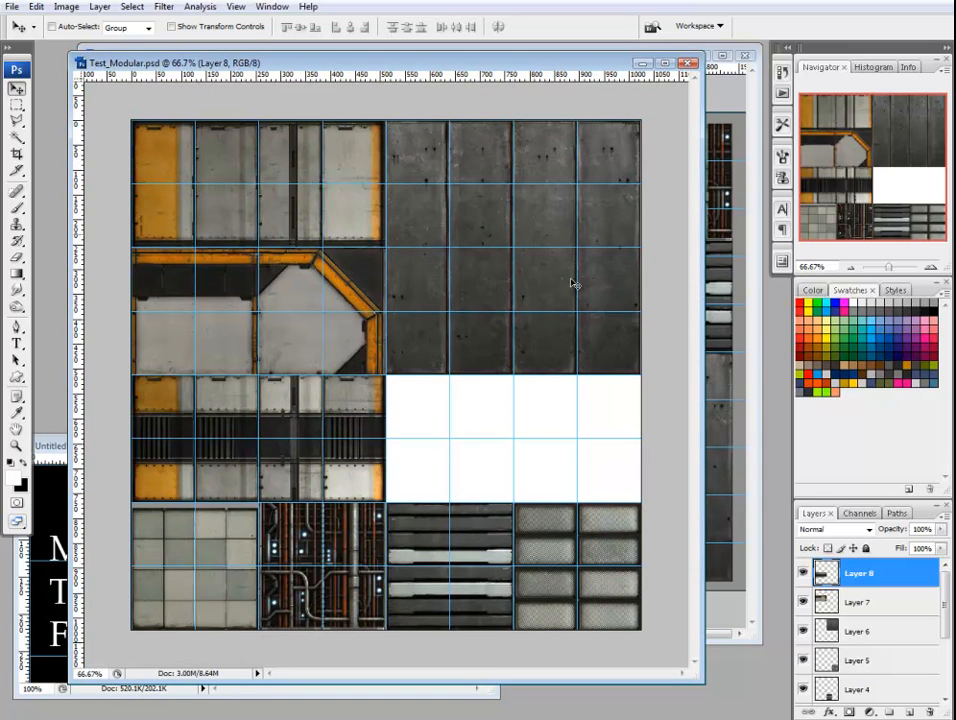
left_click(750, 258)
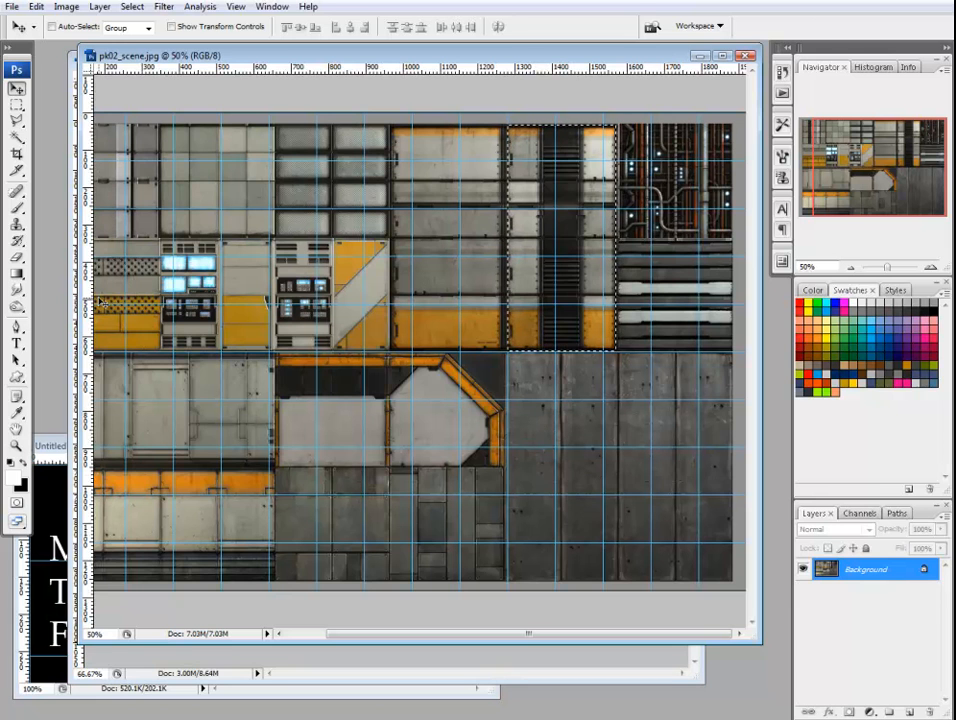
left_click_drag(262, 53, 304, 57)
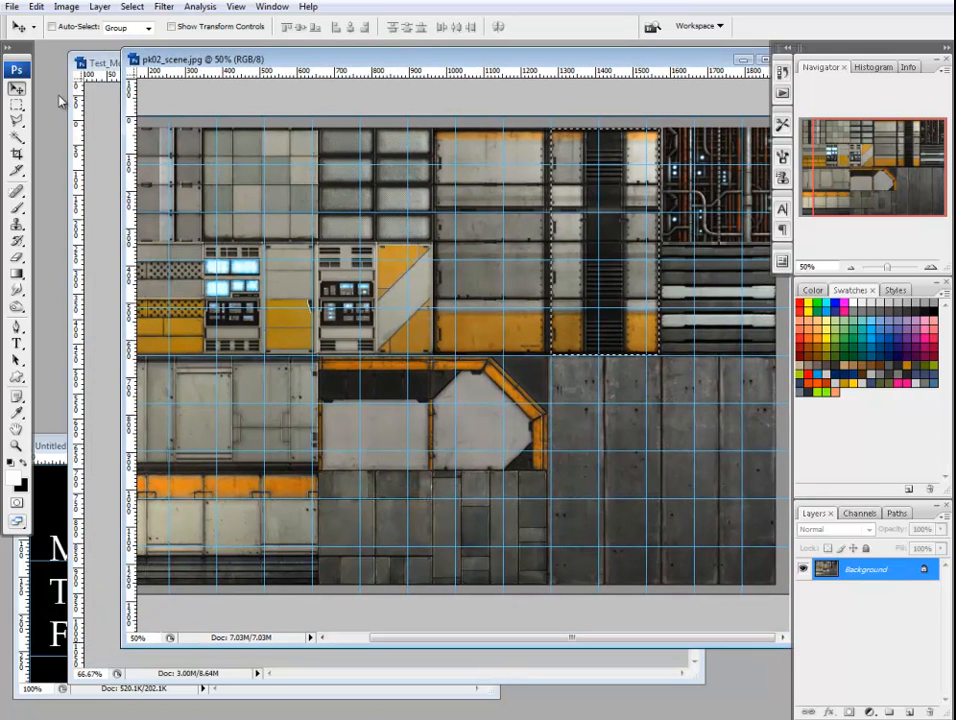
left_click(78, 60)
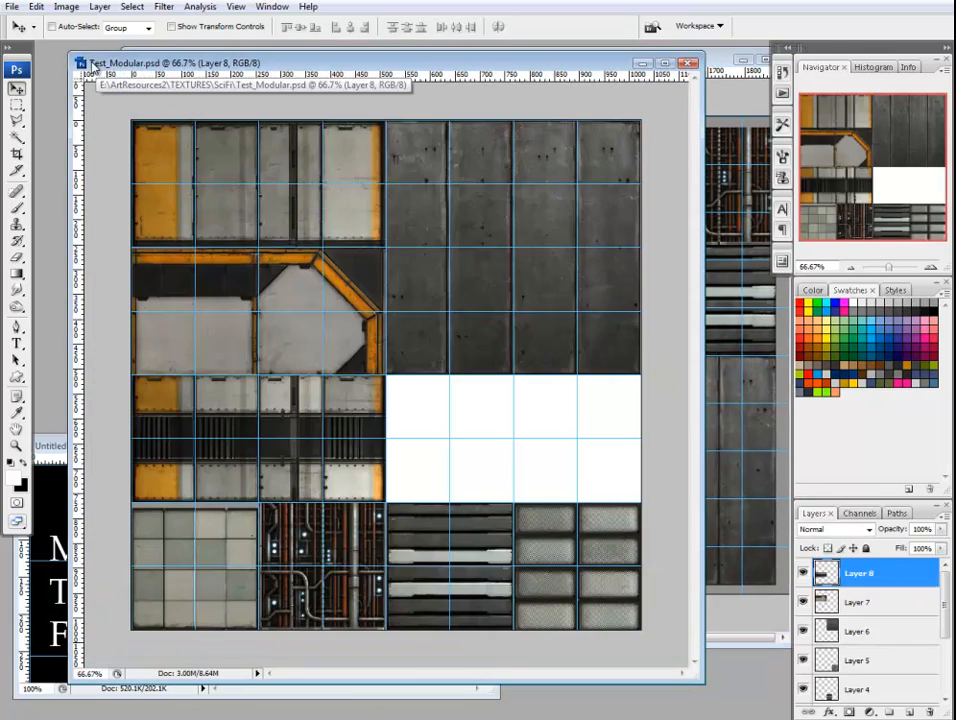
left_click_drag(441, 64, 380, 66)
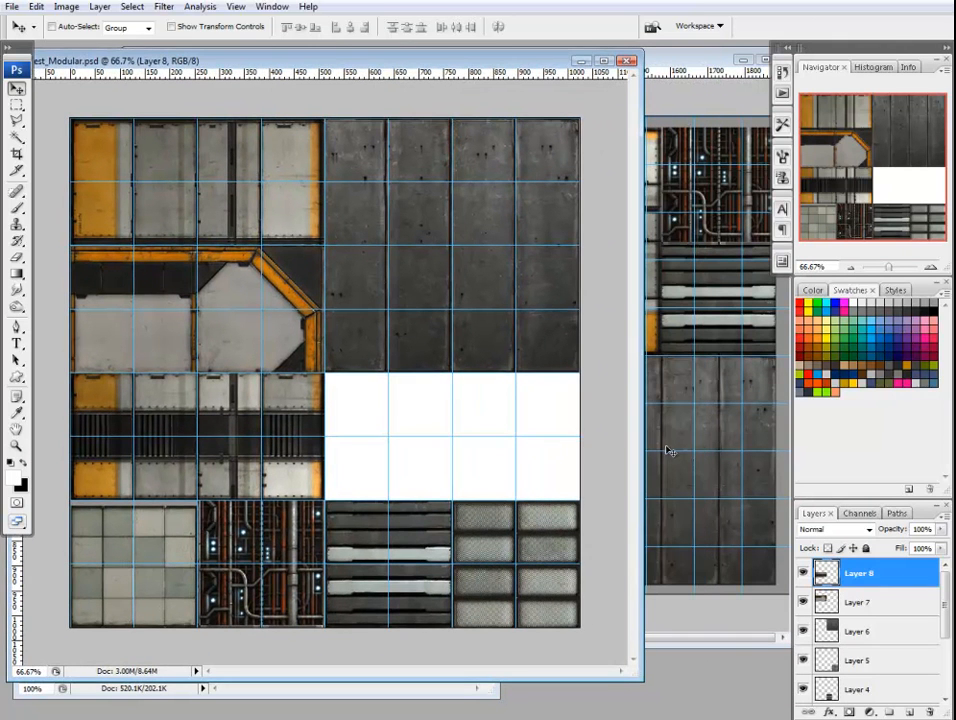
Shift and enlarge the dark concrete panel layer, and snap it back into its four-by-four block of grid cells.
right_click(372, 346)
left_click(385, 354)
left_click_drag(367, 341, 321, 362)
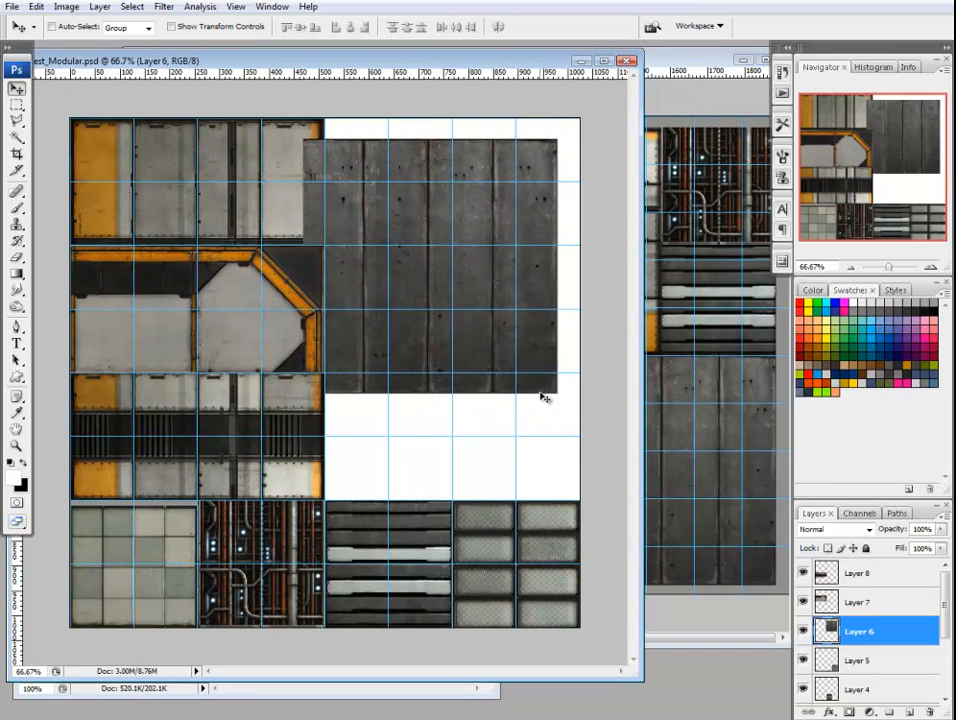
key("ctrl+t")
left_click_drag(557, 393, 591, 427)
left_click_drag(435, 348, 455, 331)
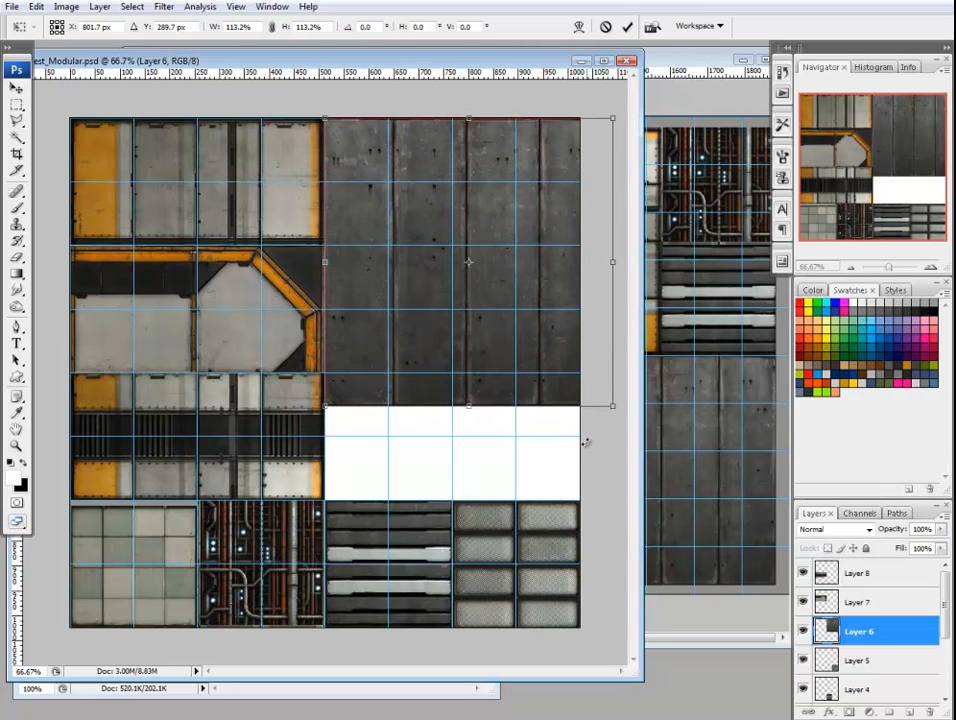
left_click_drag(612, 407, 576, 375)
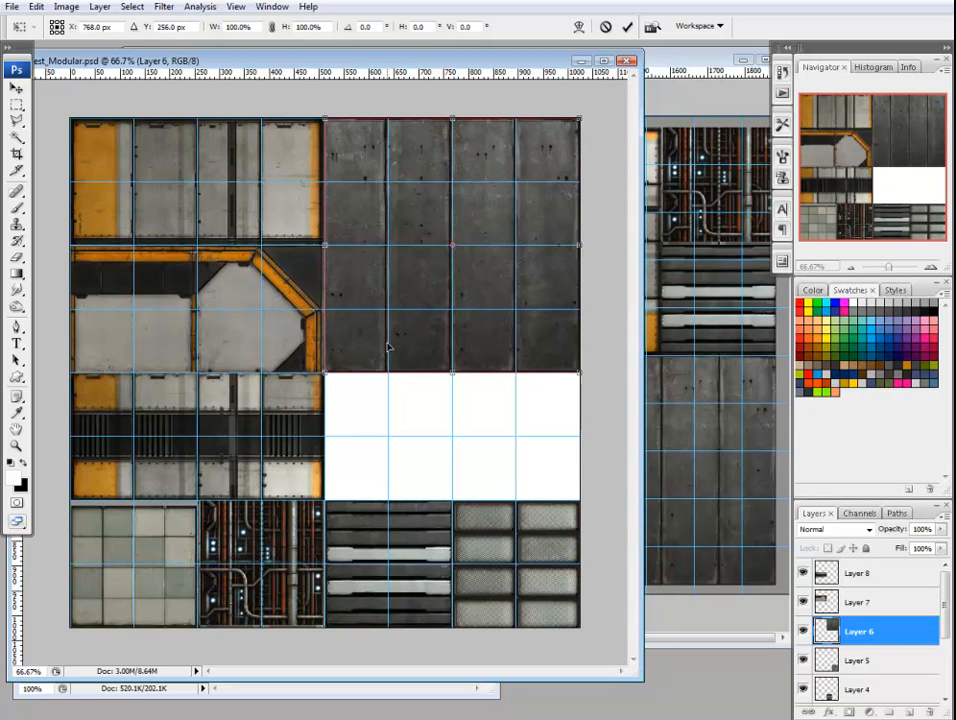
key("Return")
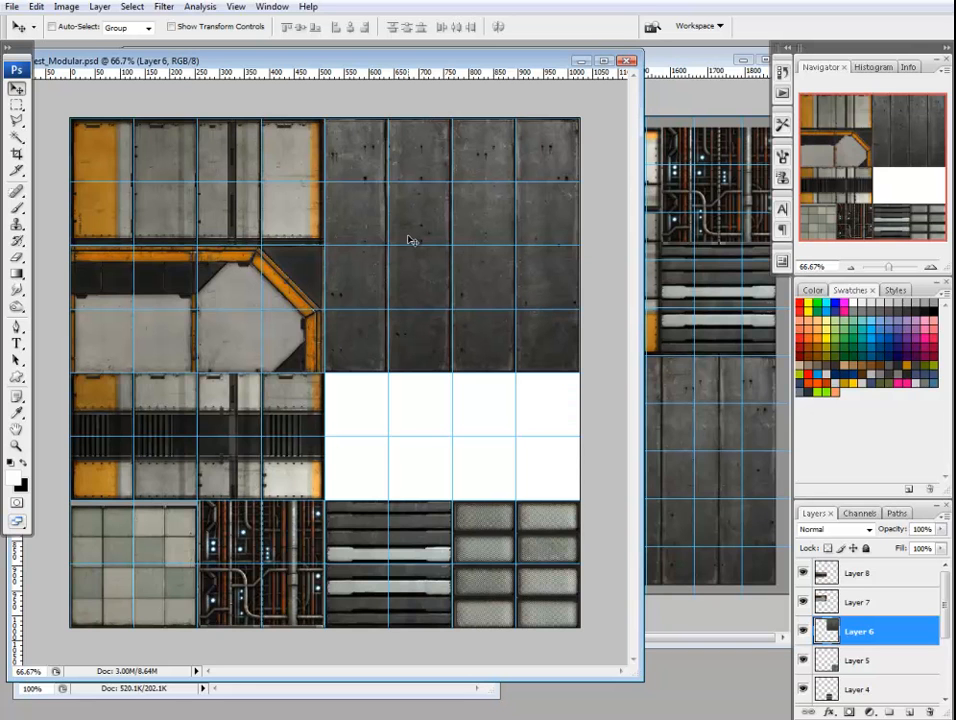
Copy the dark floor-plate block below the orange-edged angular panel in pk02_scene.jpg with a rectangular selection.
left_click(670, 64)
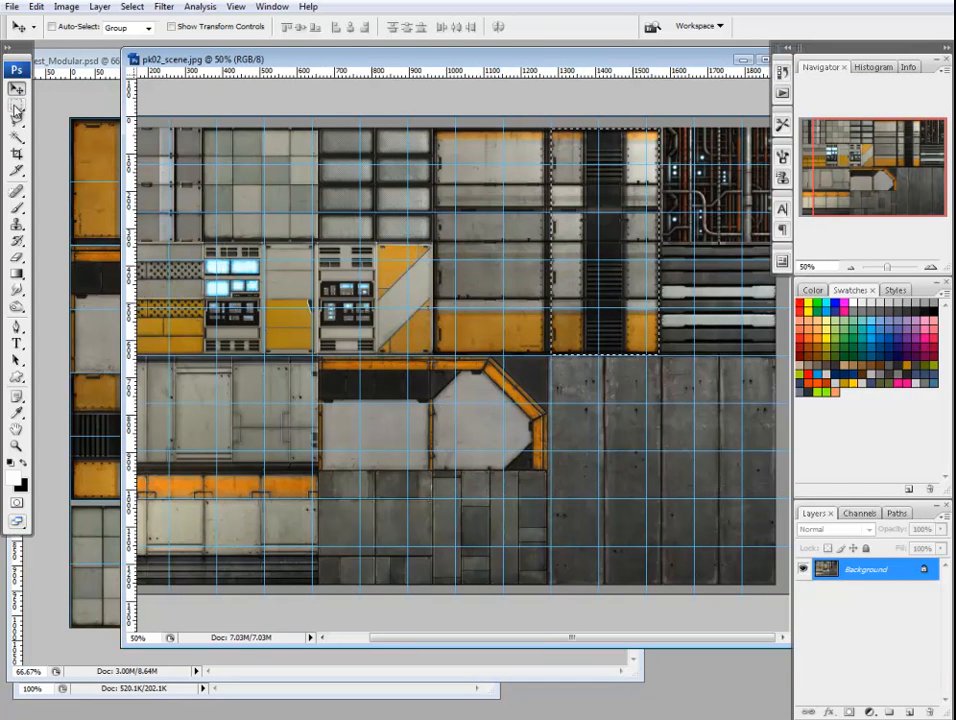
key("m")
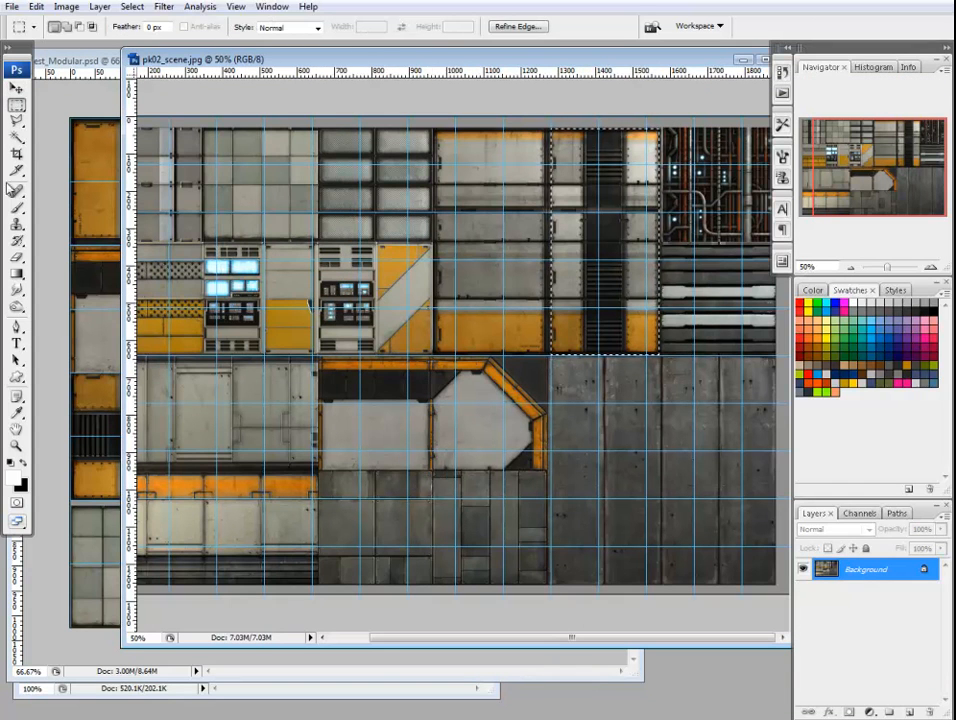
left_click(80, 62)
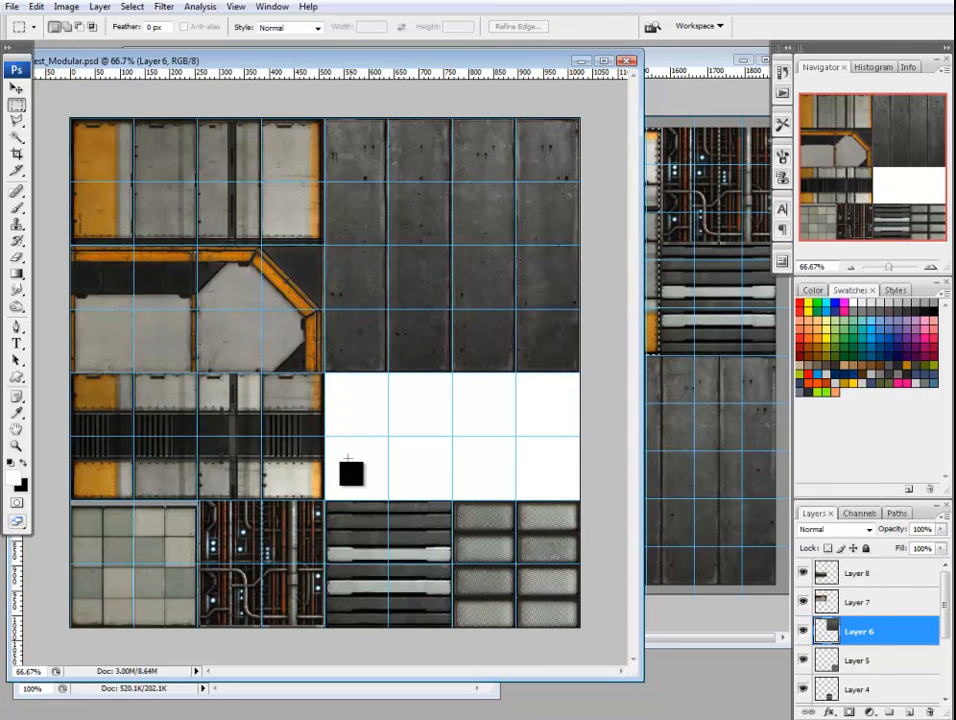
left_click(676, 100)
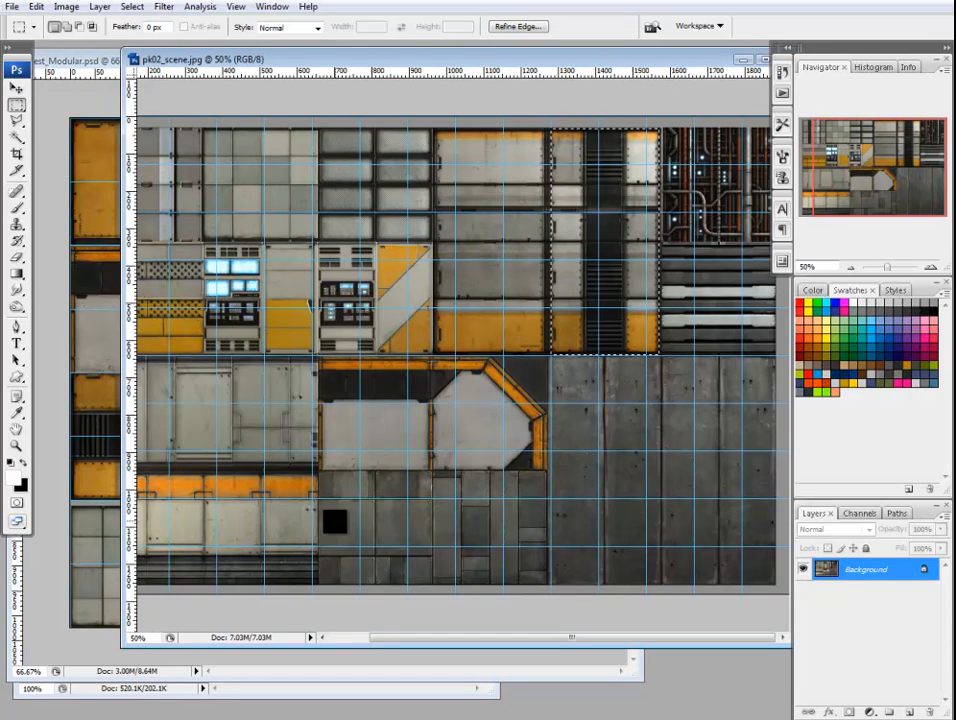
left_click_drag(330, 475, 549, 584)
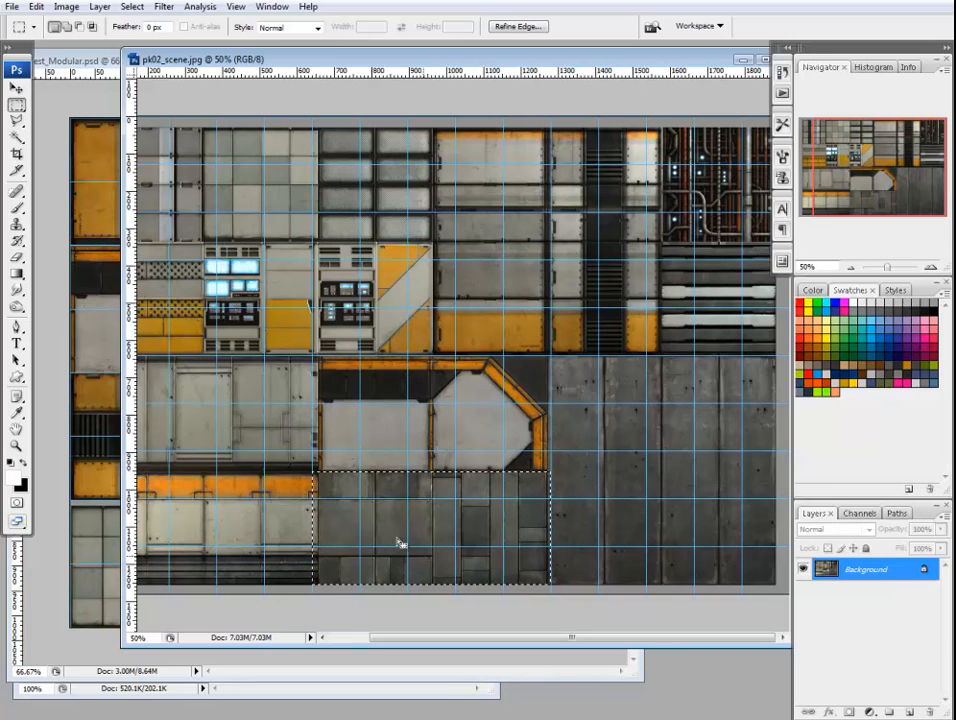
key("ctrl+c")
Paste the copied floor plates into Test_Modular.psd and move them over the empty white area below the concrete panels.
left_click(88, 74)
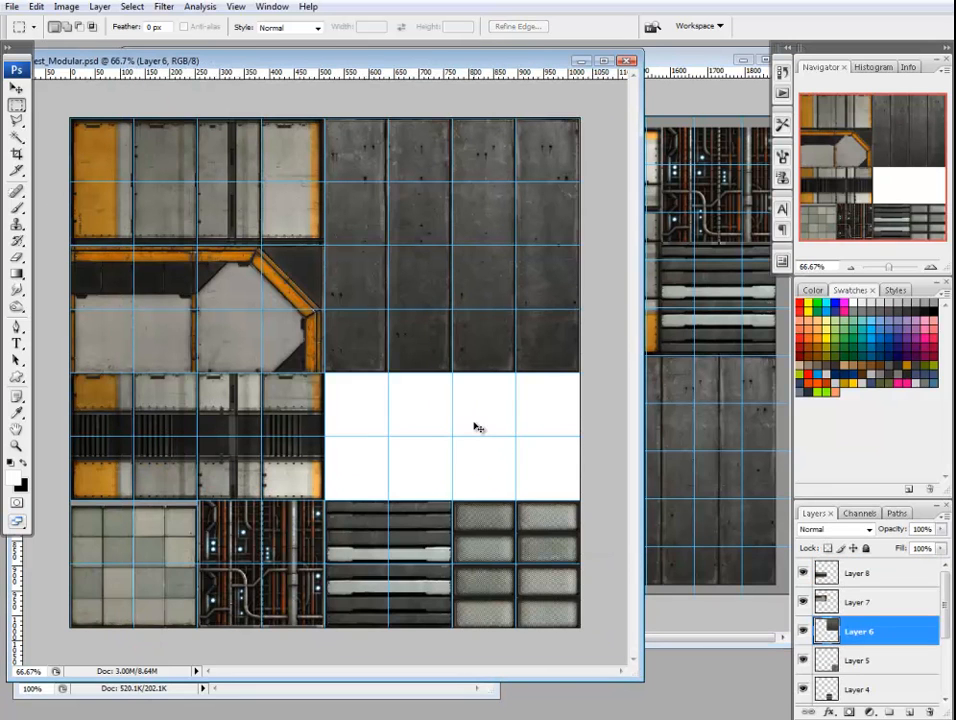
key("ctrl+v")
key("v")
left_click_drag(363, 397, 456, 456)
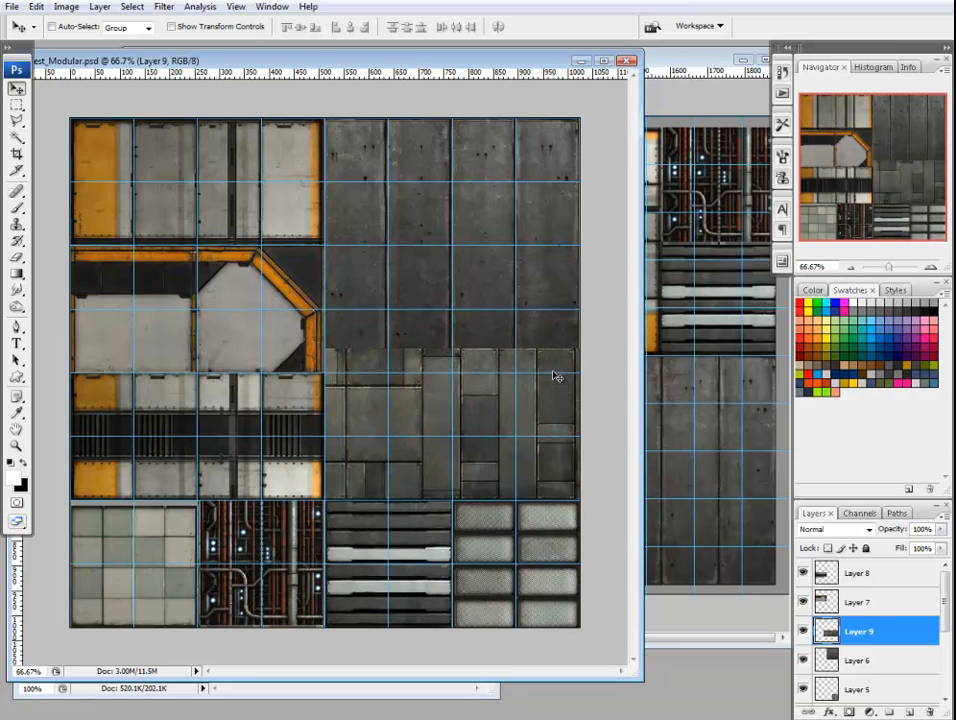
mouse_move(494, 407)
left_mouse_down()
mouse_move(487, 397)
mouse_move(496, 407)
left_mouse_up()
mouse_move(478, 397)
left_mouse_down()
mouse_move(463, 388)
mouse_move(483, 400)
left_mouse_up()
mouse_move(363, 407)
left_mouse_down()
mouse_move(318, 402)
mouse_move(354, 397)
mouse_move(365, 411)
left_mouse_up()
Scale the pasted floor plates to 80% width and 84.2% height to fill the empty cells, and hide the grid.
key("ctrl+t")
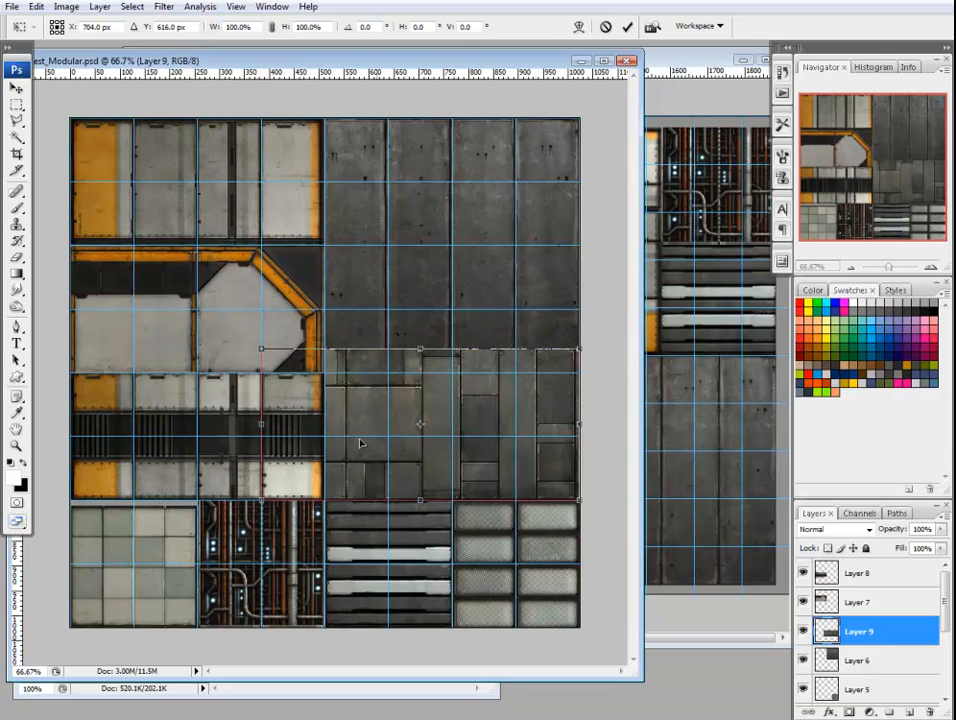
left_click_drag(260, 347, 322, 370)
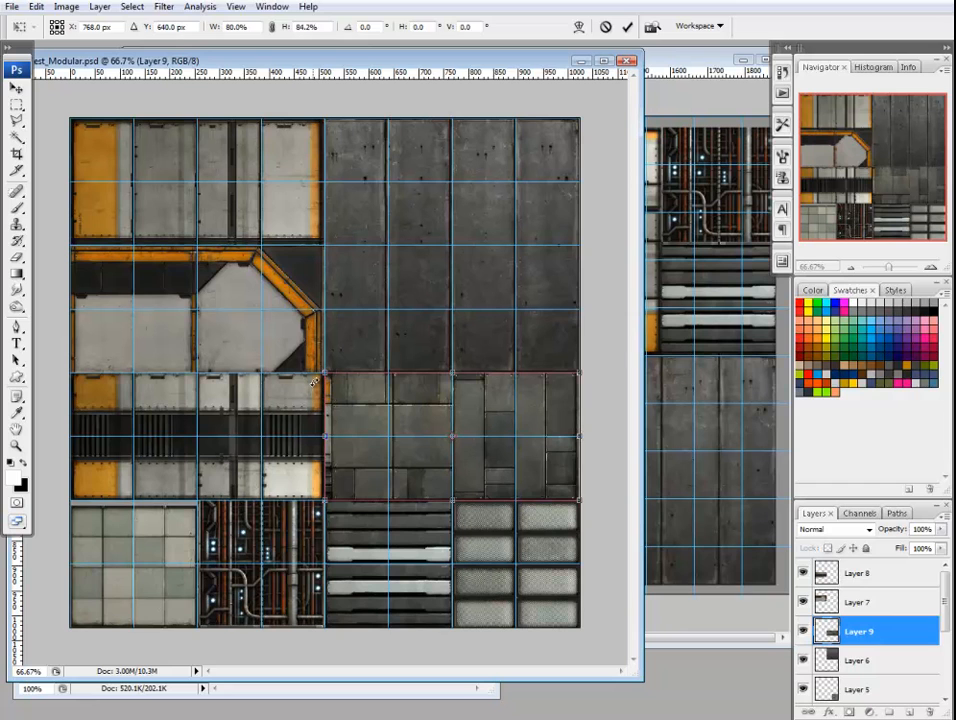
key("Return")
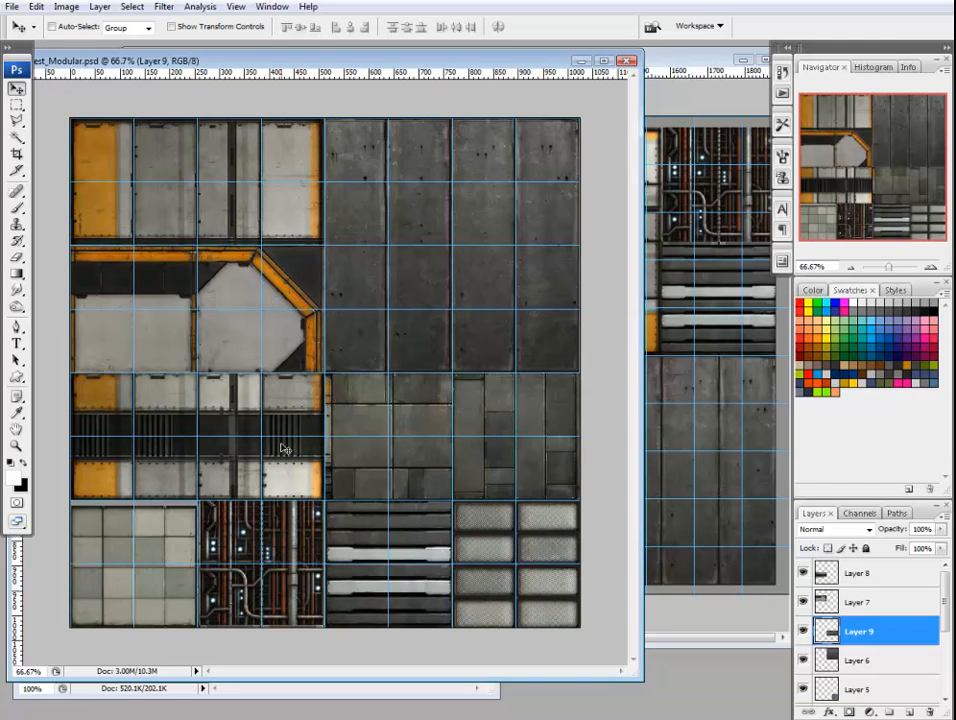
key("ctrl+semicolon")
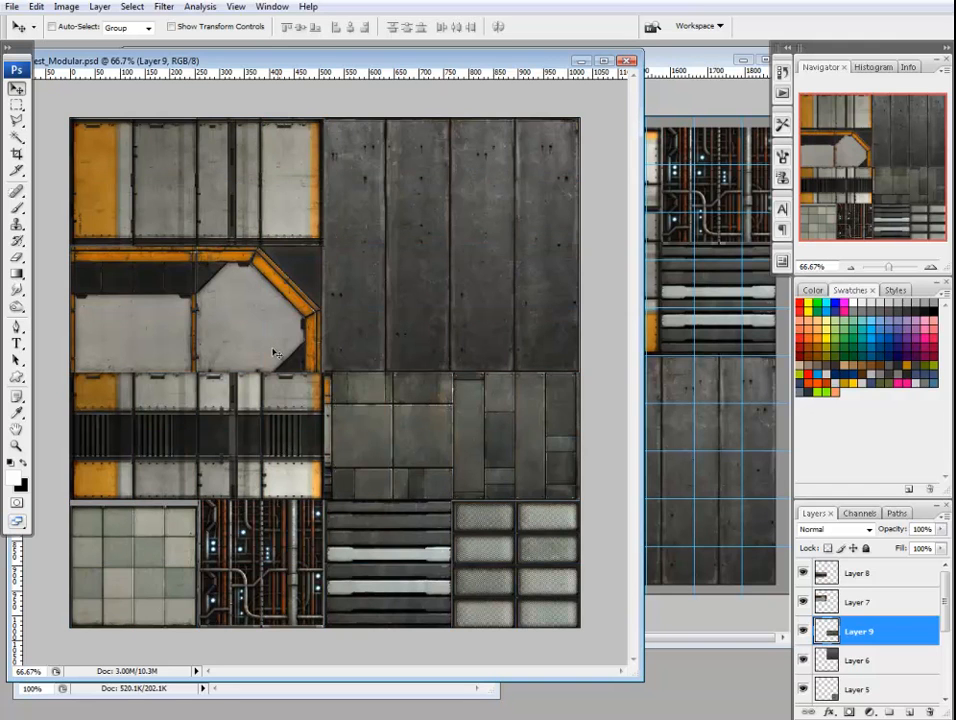
left_click_drag(222, 58, 311, 57)
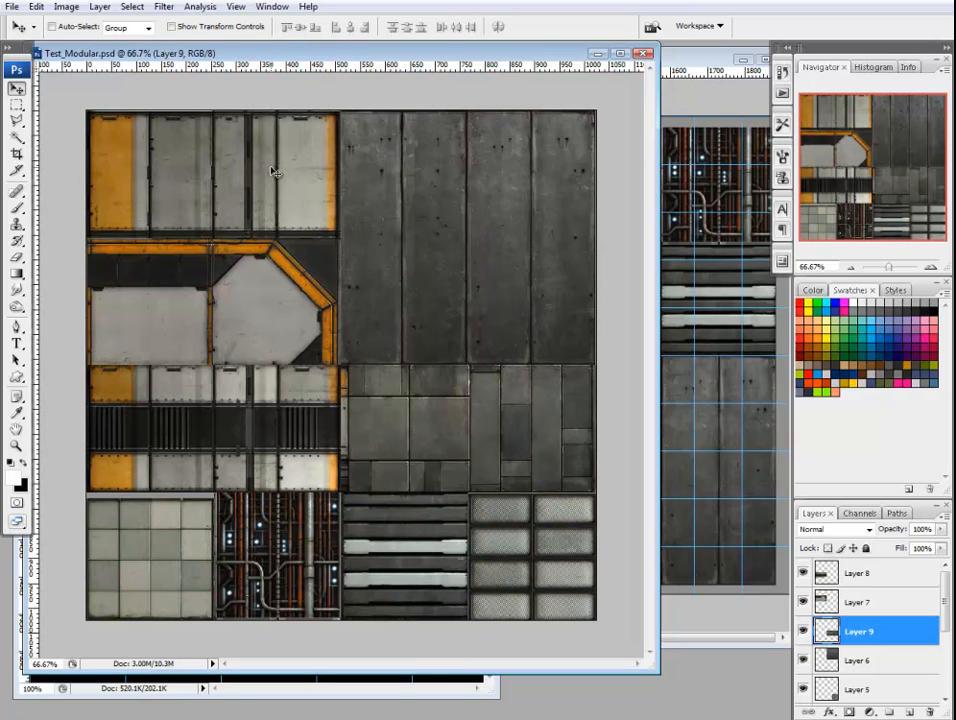
Switch to 3ds Max, select the textured plane and examine its length and width parameters.
left_click(531, 718)
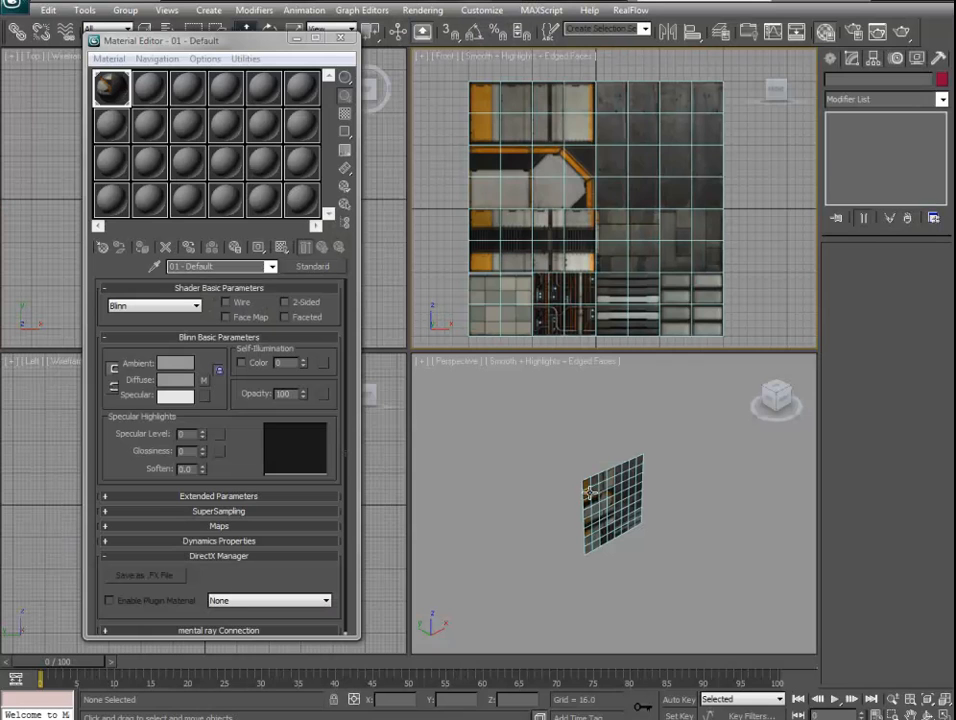
left_click(589, 492)
left_click(926, 714)
left_click_drag(659, 519, 480, 388)
double_click(898, 269)
double_click(890, 284)
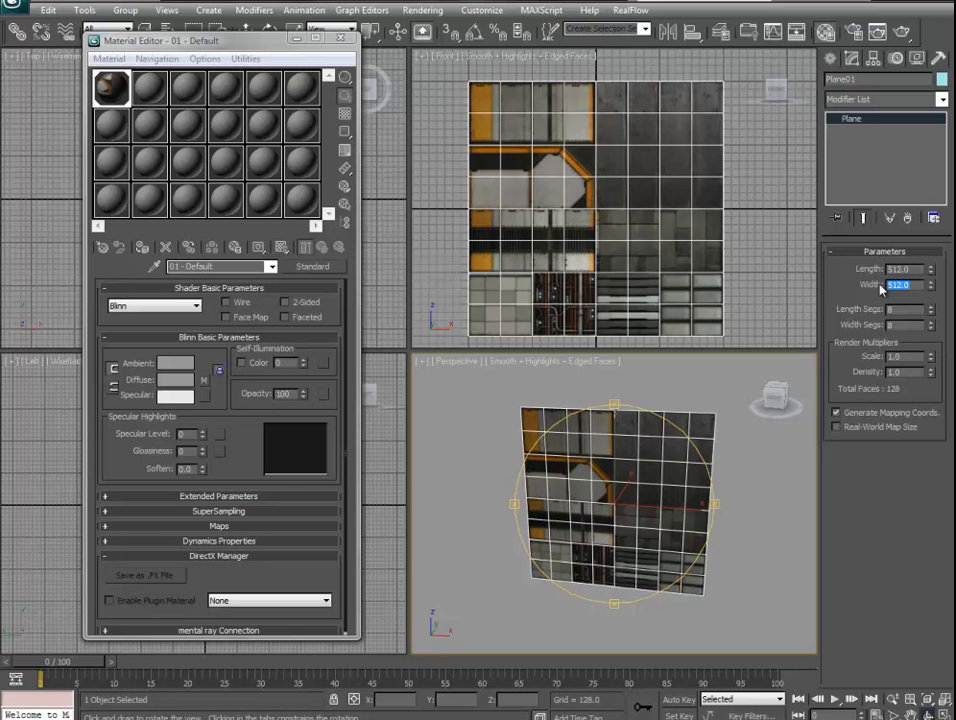
Review the home grid spacing and major line interval in the grid and snap settings with the Front viewport active.
right_click(754, 250)
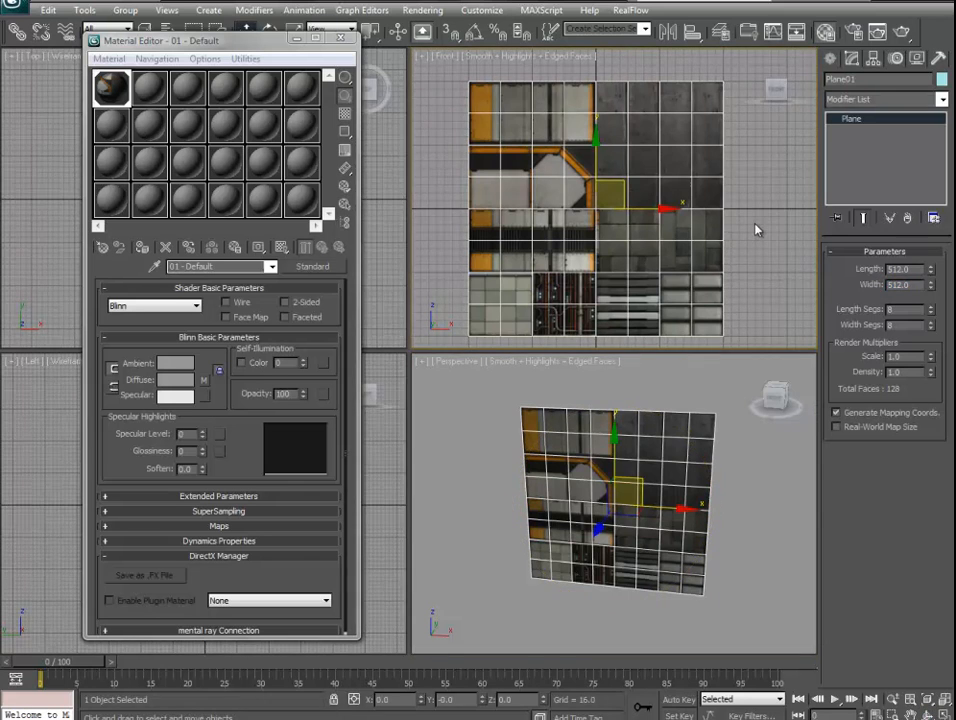
right_click(452, 36)
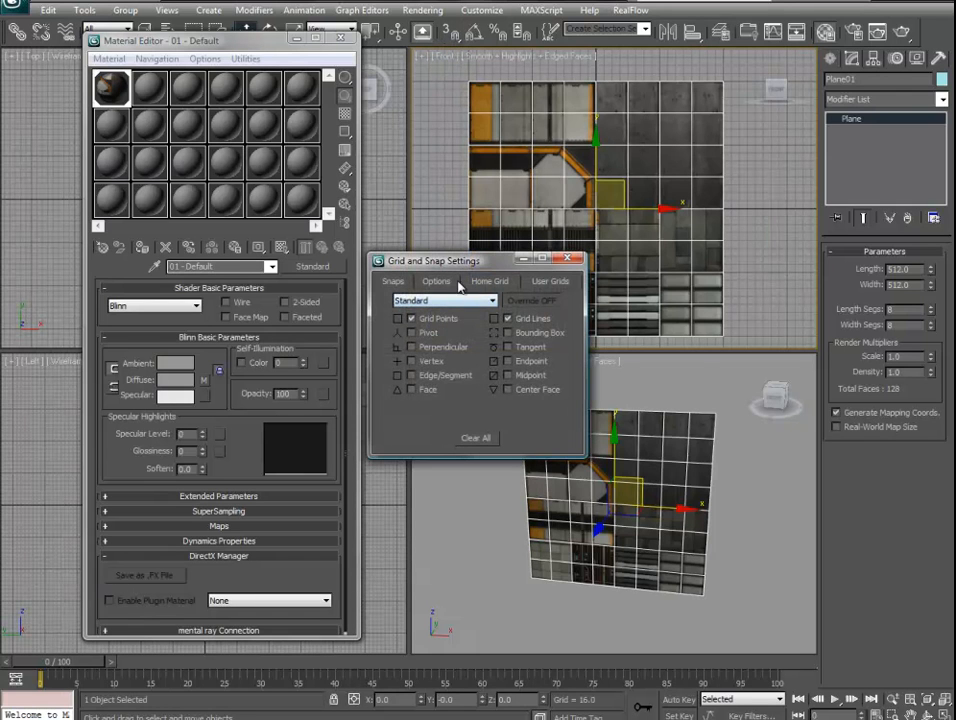
left_click(440, 282)
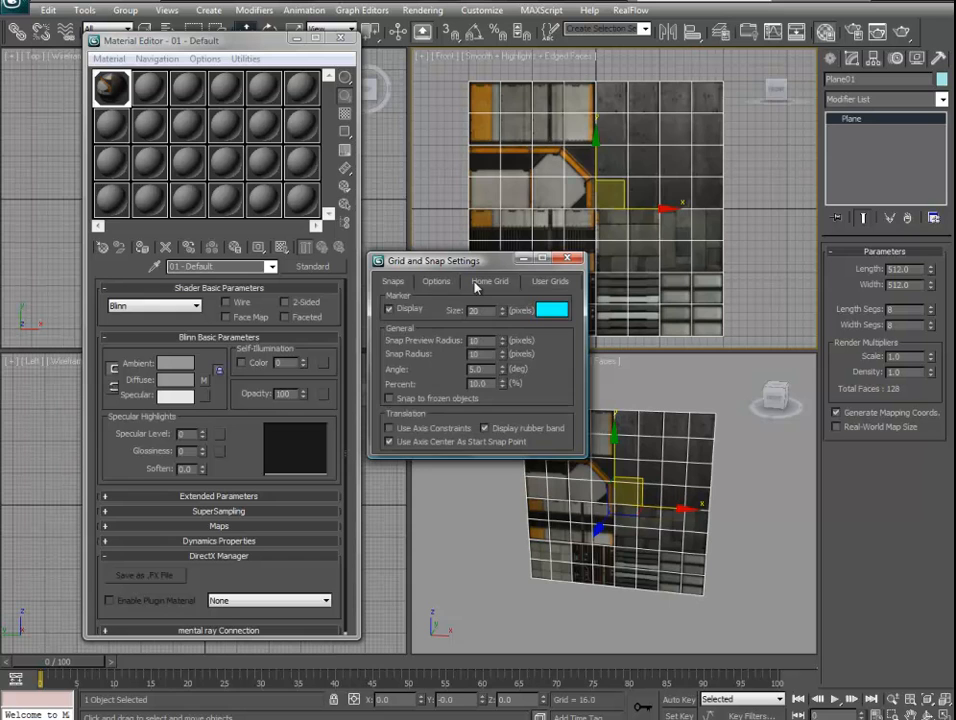
left_click(487, 281)
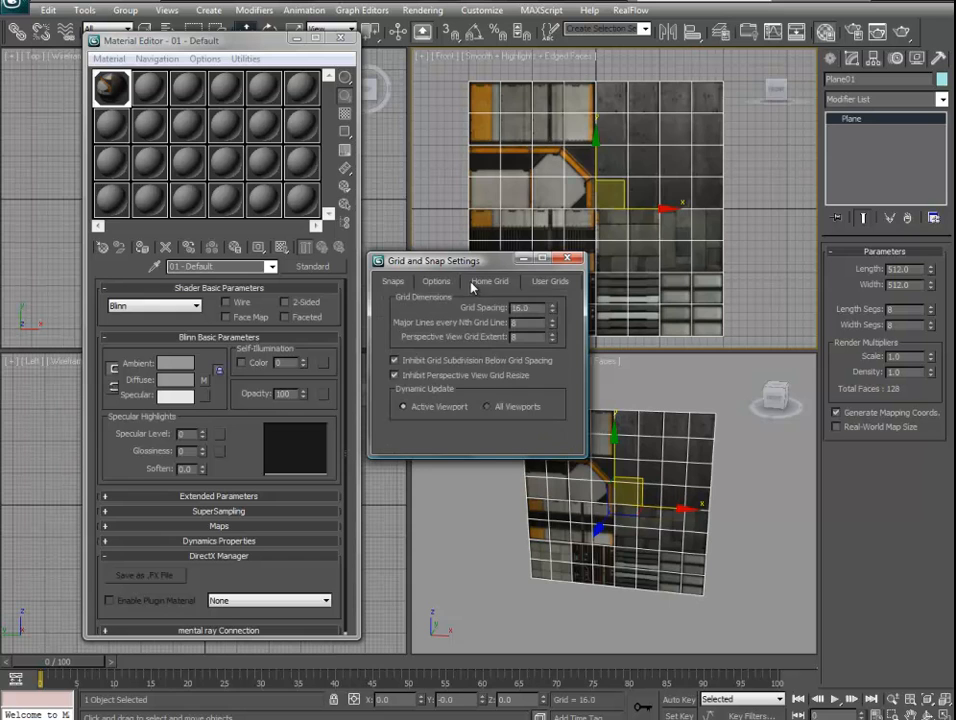
double_click(533, 308)
double_click(514, 322)
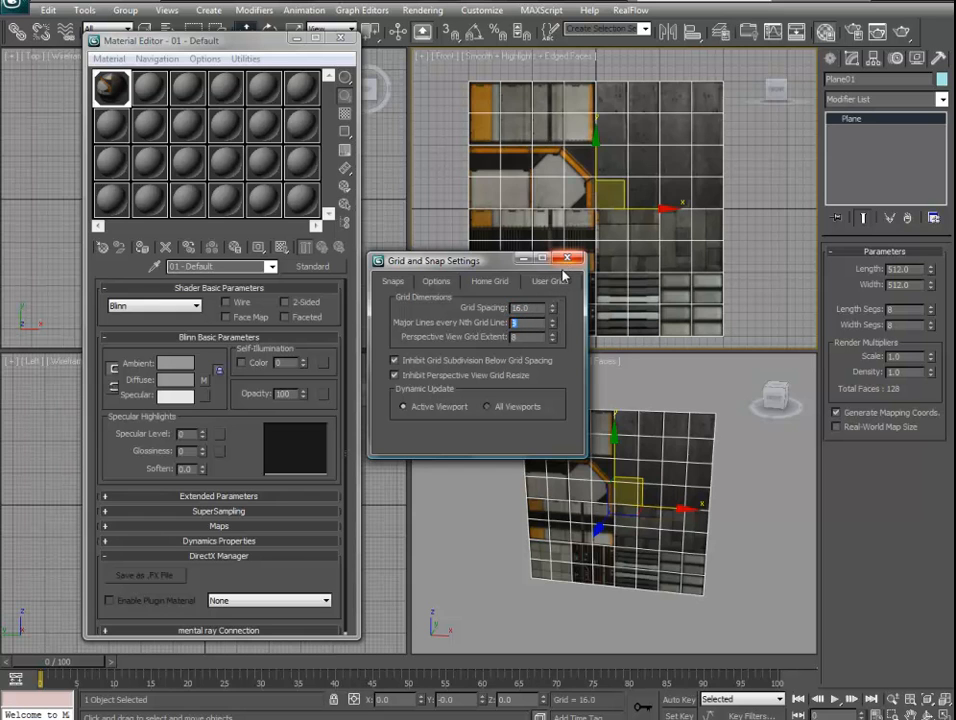
double_click(534, 310)
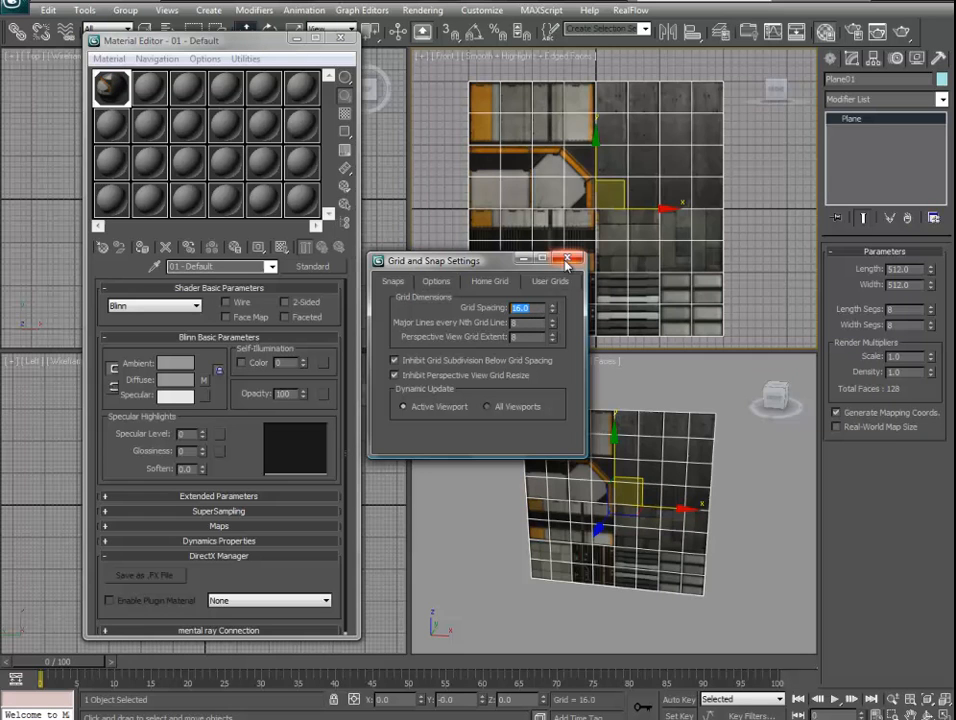
Check the major grid line interval and close the grid and snap settings.
left_click(520, 322)
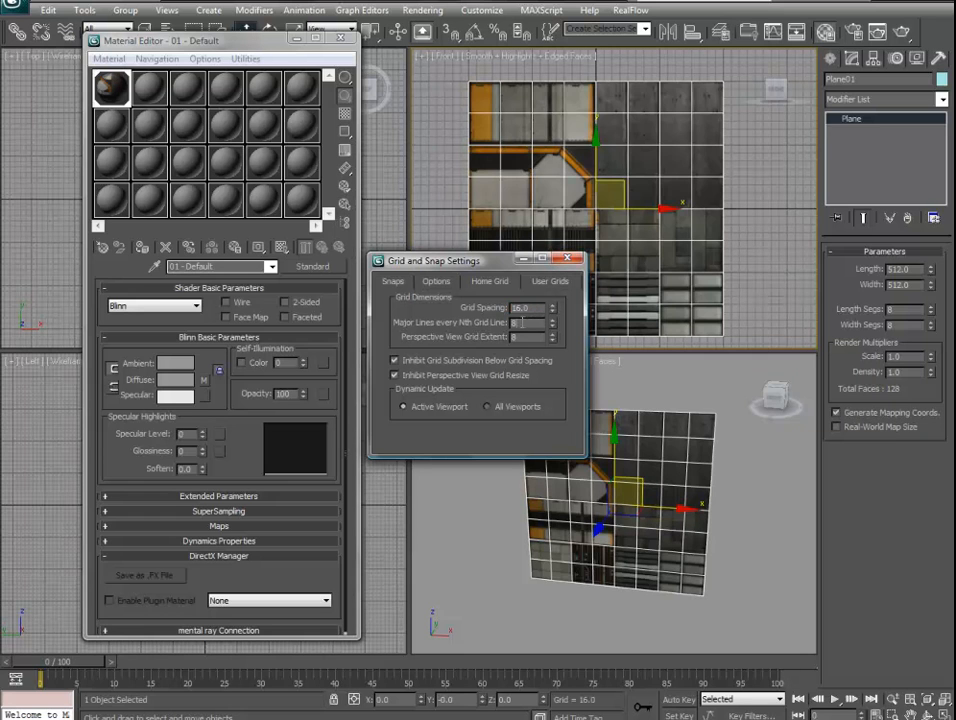
left_click(570, 258)
Draw a 16 by 16 plane over one grid cell beside the textured plane in the Front viewport, and delete it.
middle_click_drag(755, 206, 689, 218)
scroll(677, 222, "up", 5)
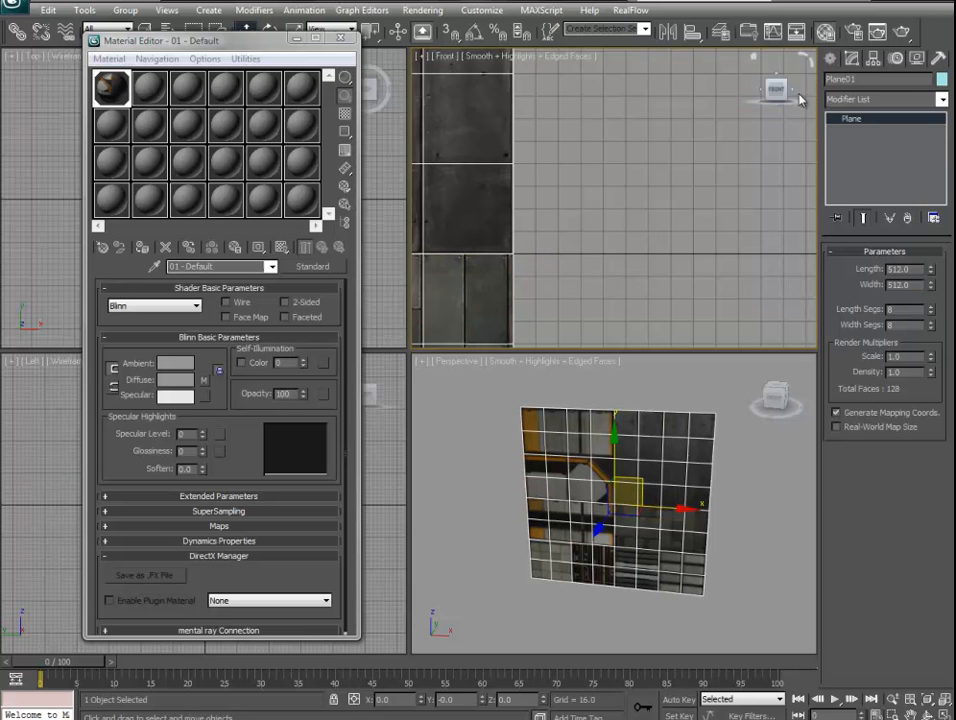
left_click(830, 58)
left_click(854, 154)
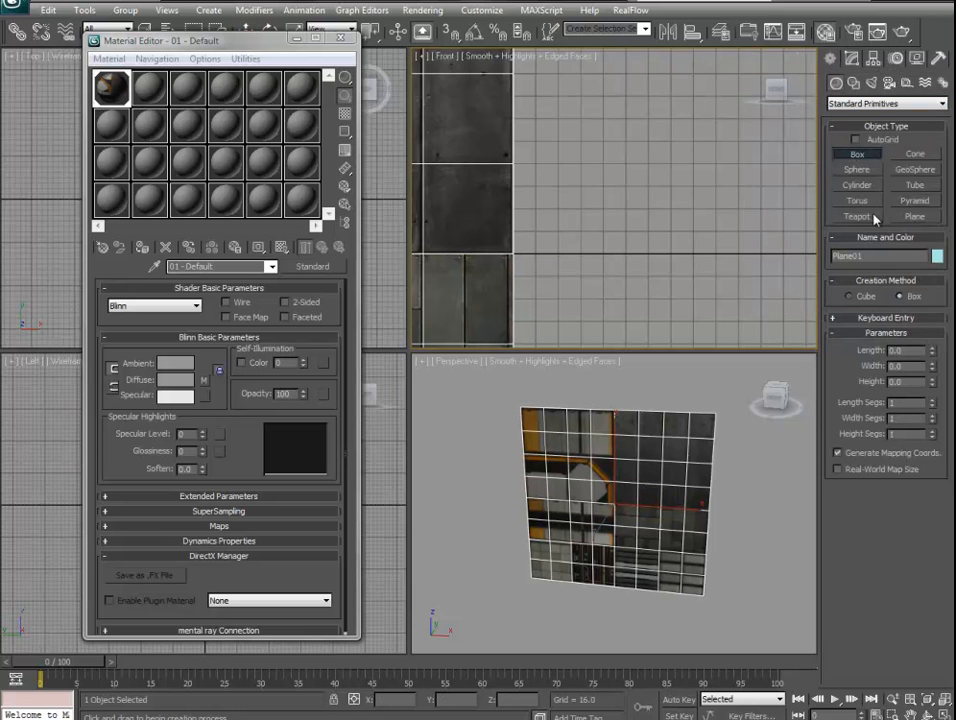
left_click(915, 216)
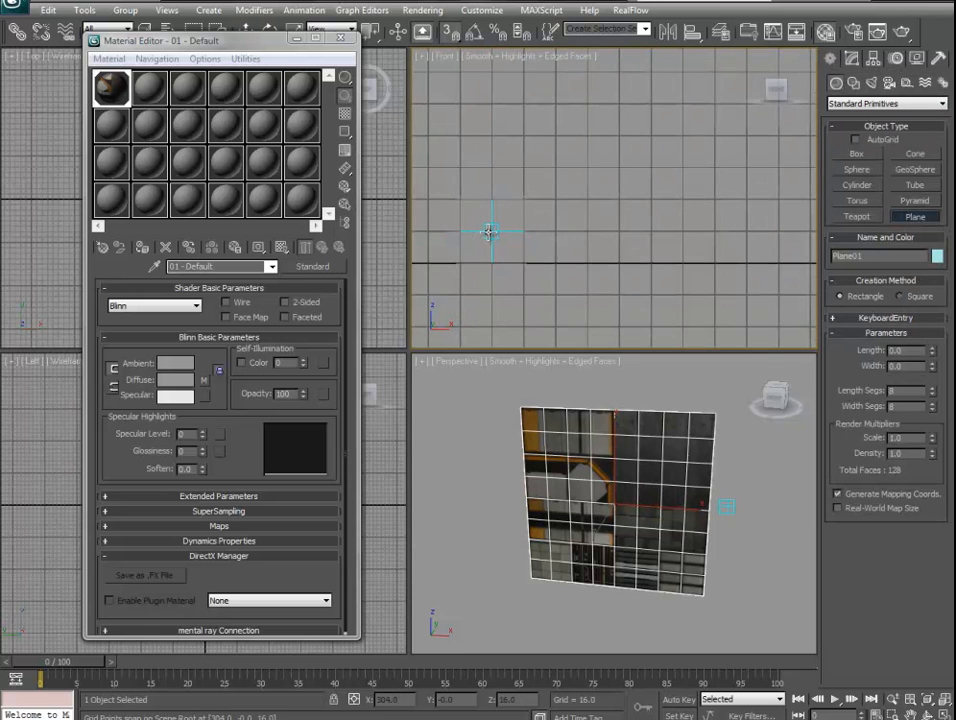
left_click_drag(491, 232, 524, 264)
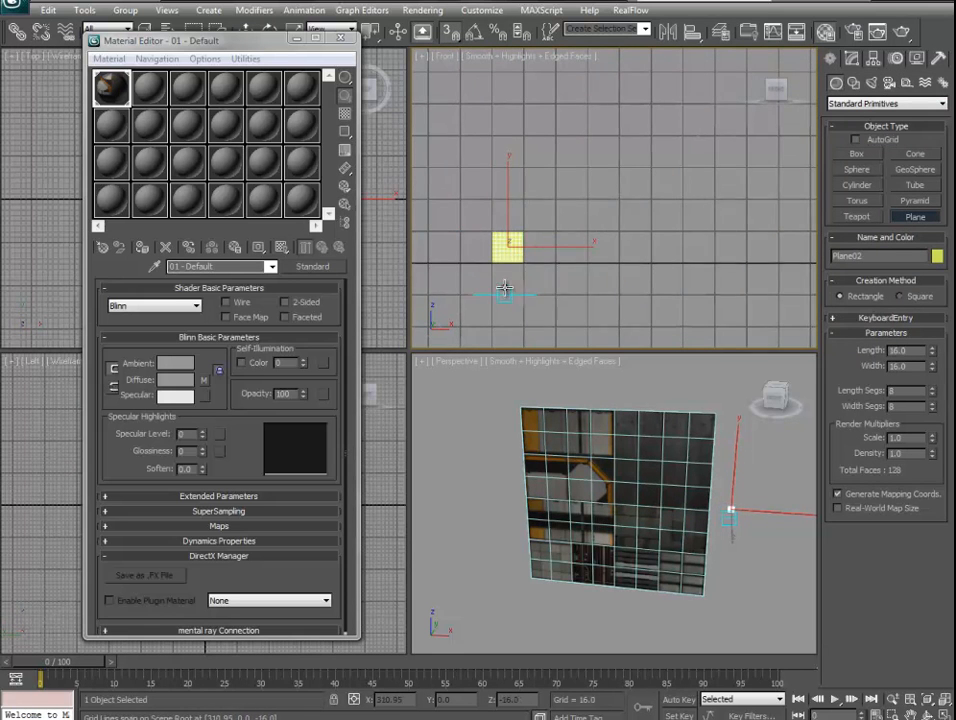
middle_click_drag(504, 250, 600, 262)
scroll(612, 250, "up", 6)
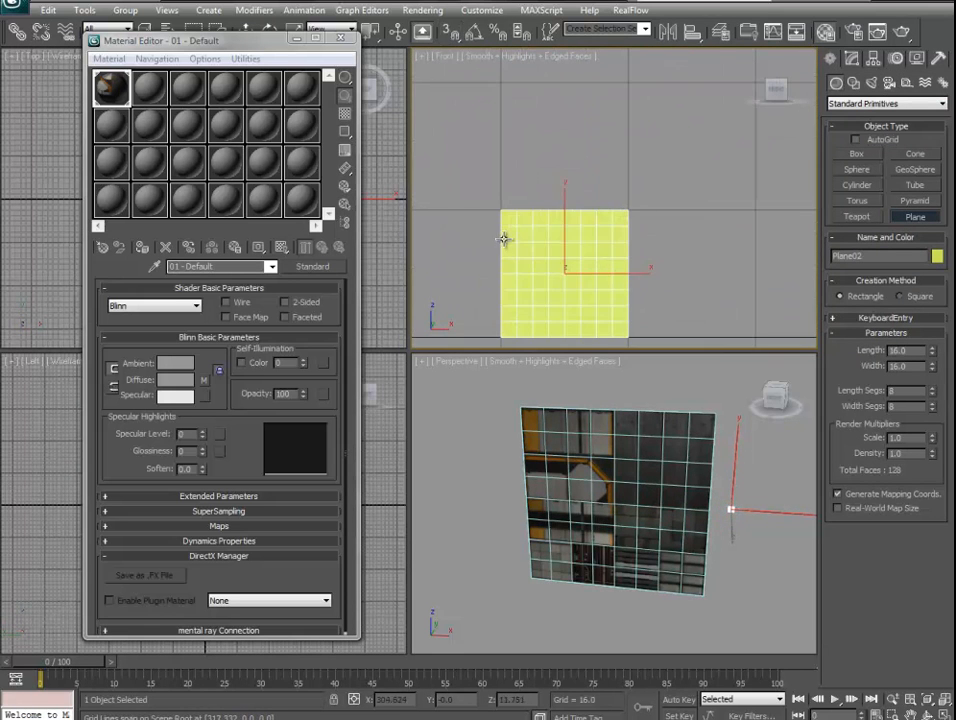
middle_click_drag(549, 333, 559, 284)
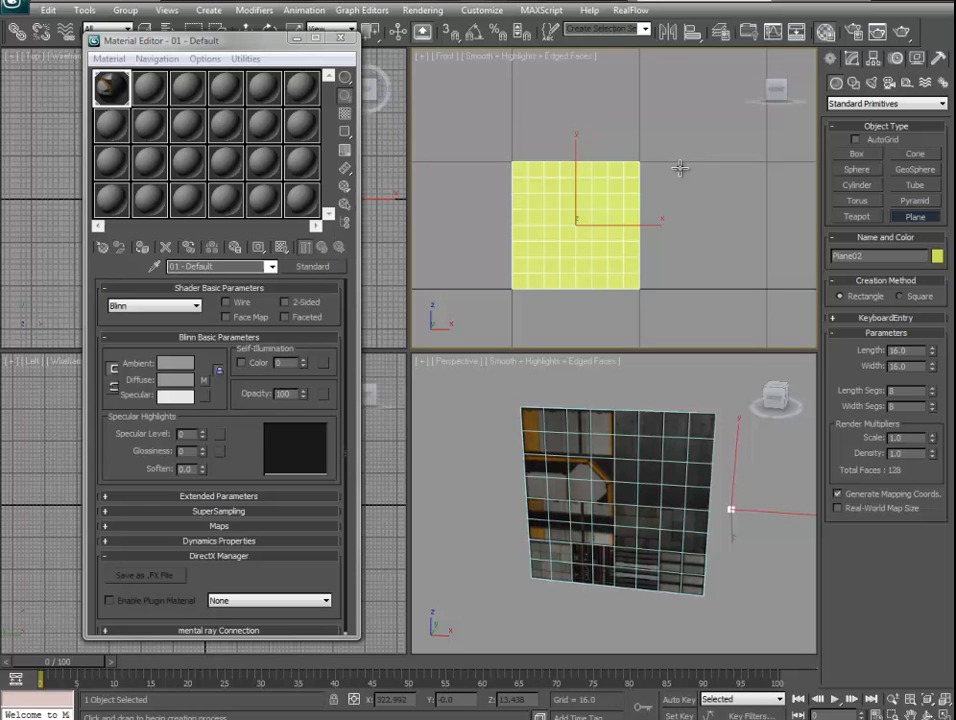
key("w")
key("Delete")
Select the textured plane in the Front viewport and examine its size and segment parameters against the grid.
middle_click_drag(572, 187, 638, 196)
scroll(606, 196, "down", 5)
middle_click_drag(558, 202, 649, 205)
scroll(640, 204, "down", 3)
scroll(595, 212, "down", 3)
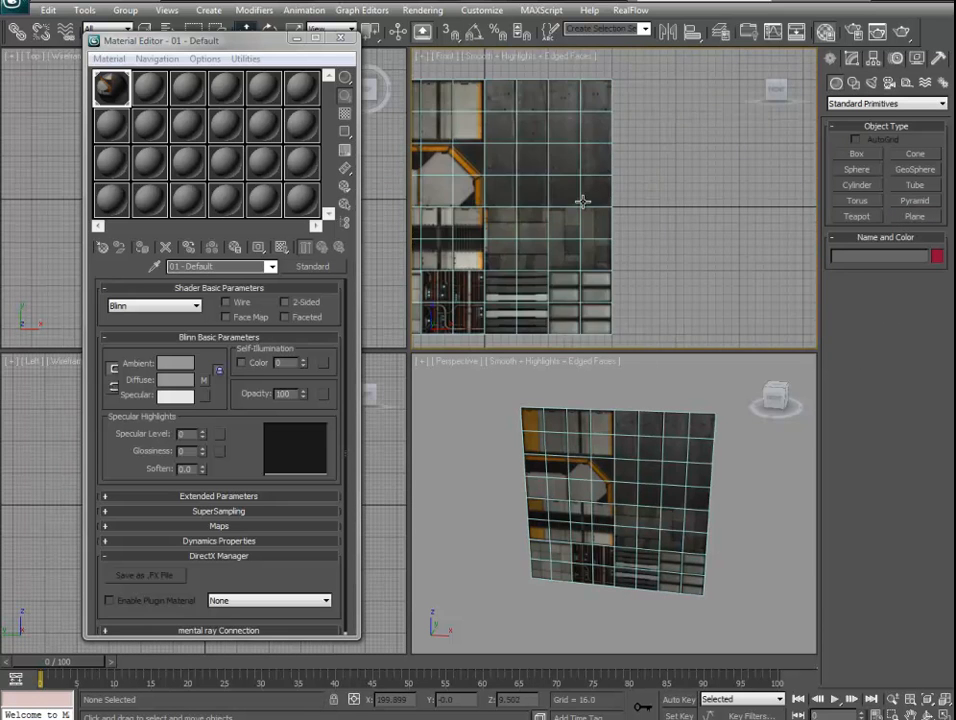
scroll(560, 222, "down", 2)
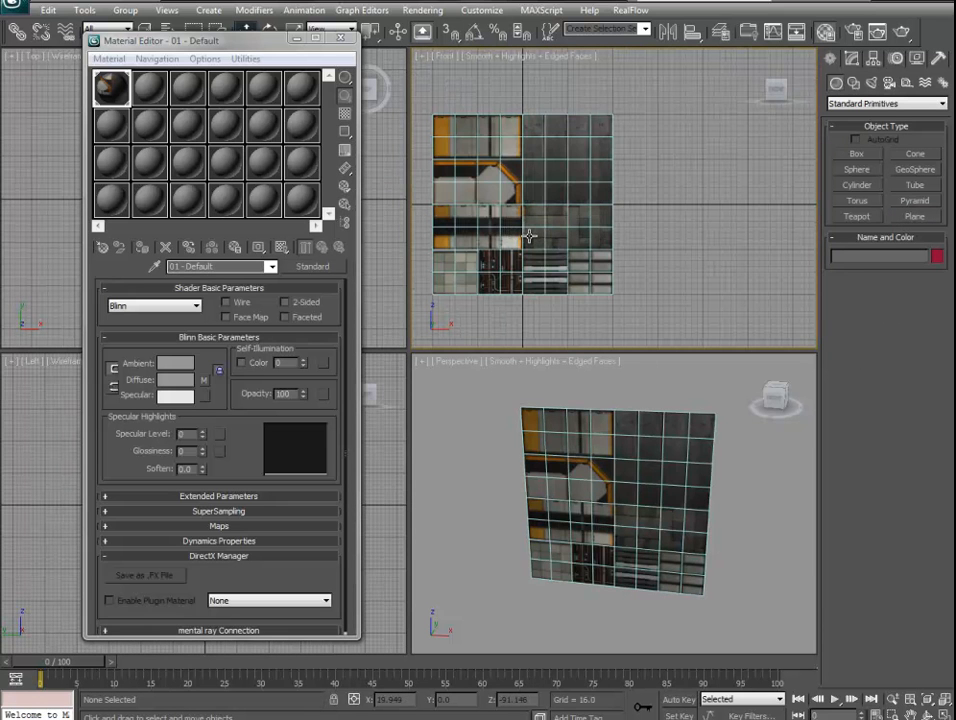
left_click(524, 220)
middle_click_drag(523, 219, 678, 234)
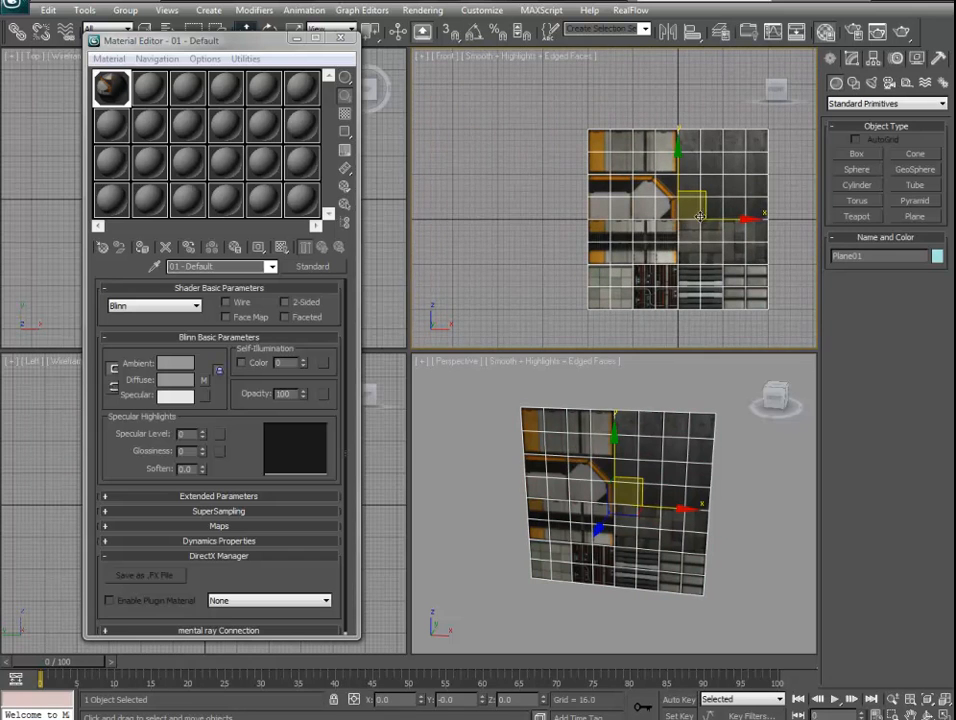
left_click(852, 58)
middle_click_drag(591, 262, 549, 240)
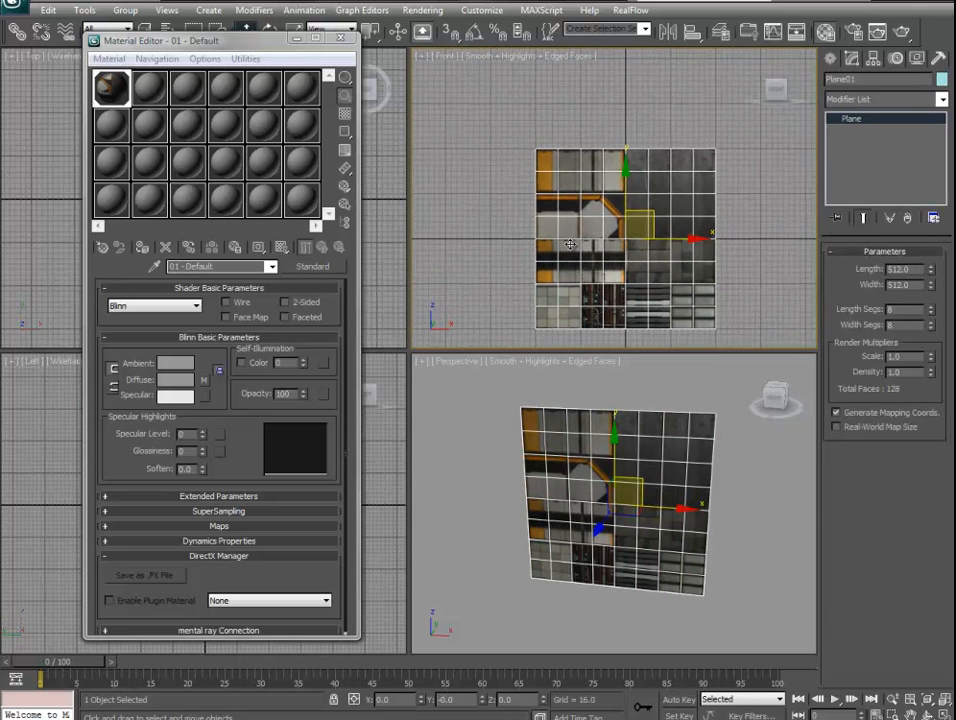
scroll(540, 225, "up", 2)
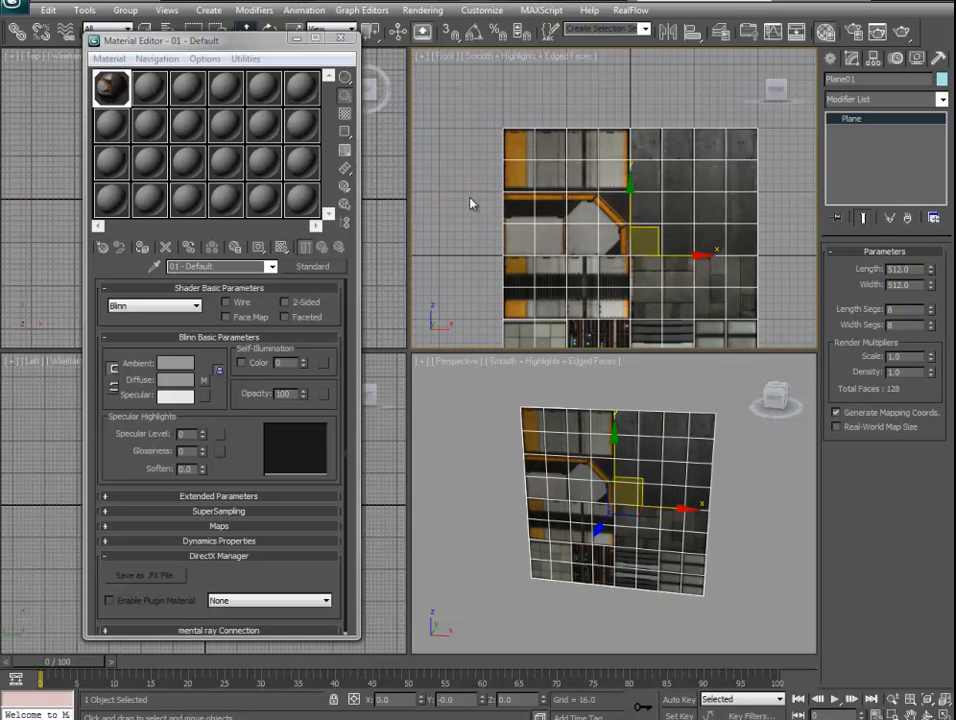
middle_click_drag(476, 126, 504, 139)
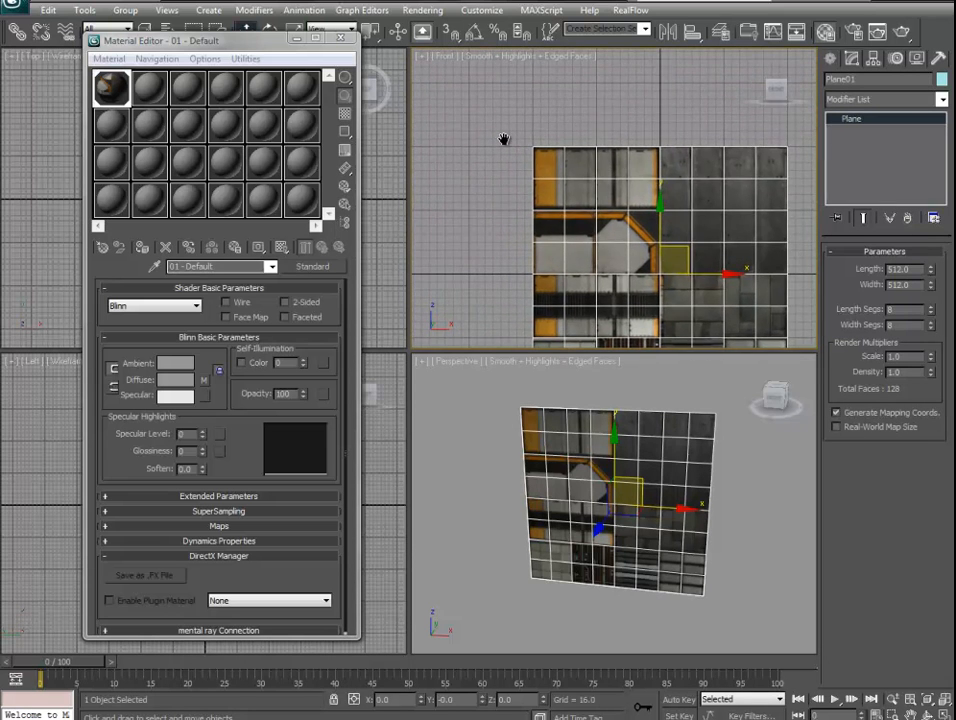
Draw a 128 by 128 plane snapped against the textured plane's upper-left corner in the Front viewport, and delete it.
left_click(505, 160)
left_click(831, 58)
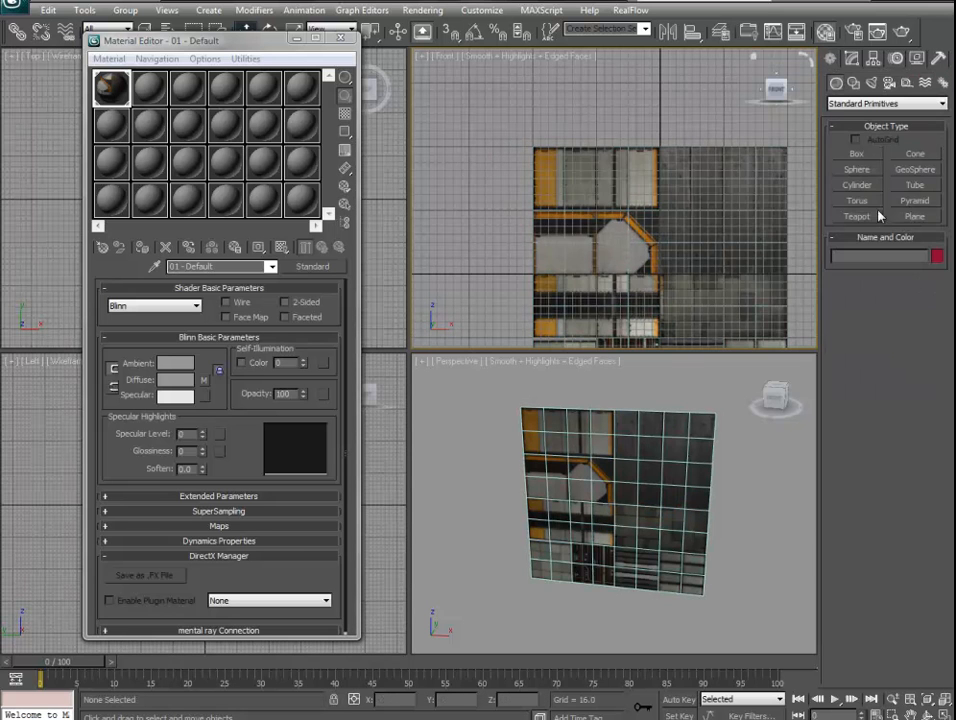
left_click(913, 216)
scroll(485, 168, "up", 2)
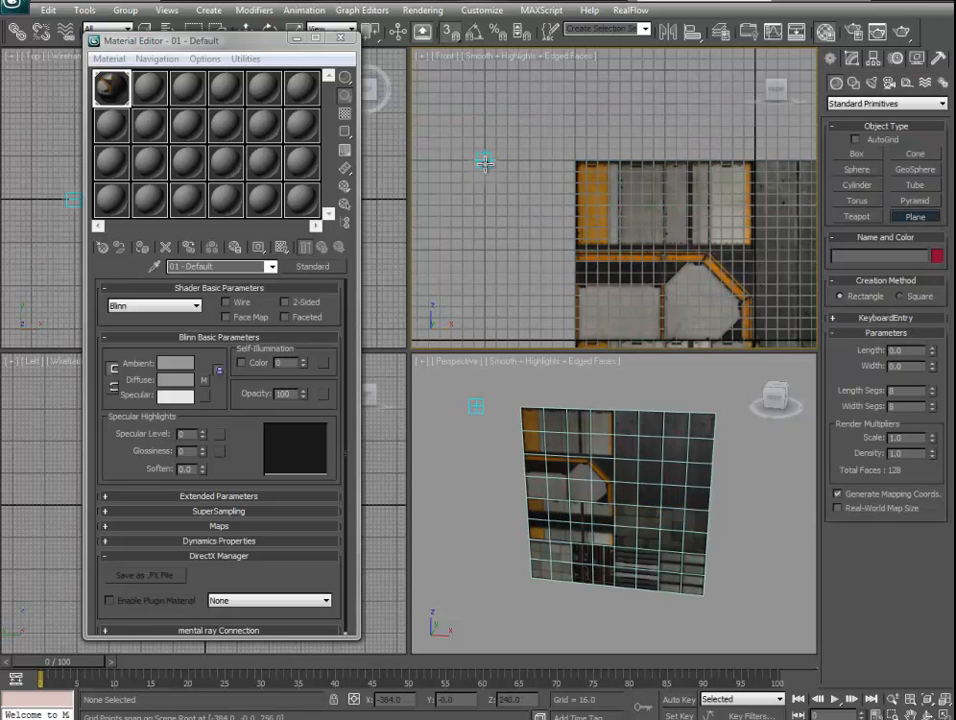
left_click_drag(485, 162, 573, 251)
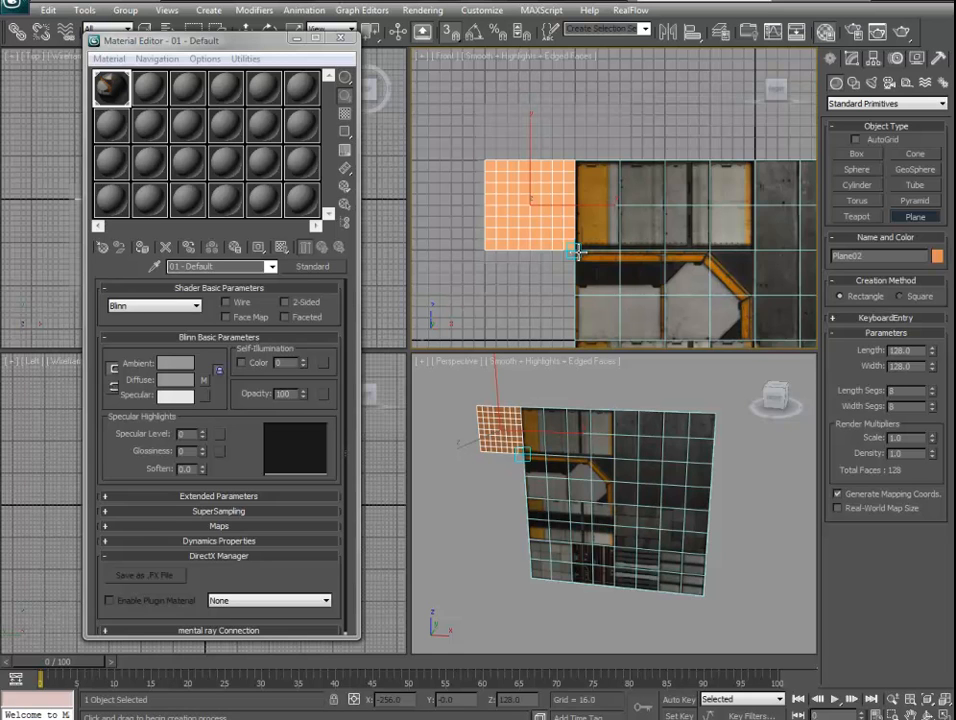
middle_click_drag(585, 213, 556, 206)
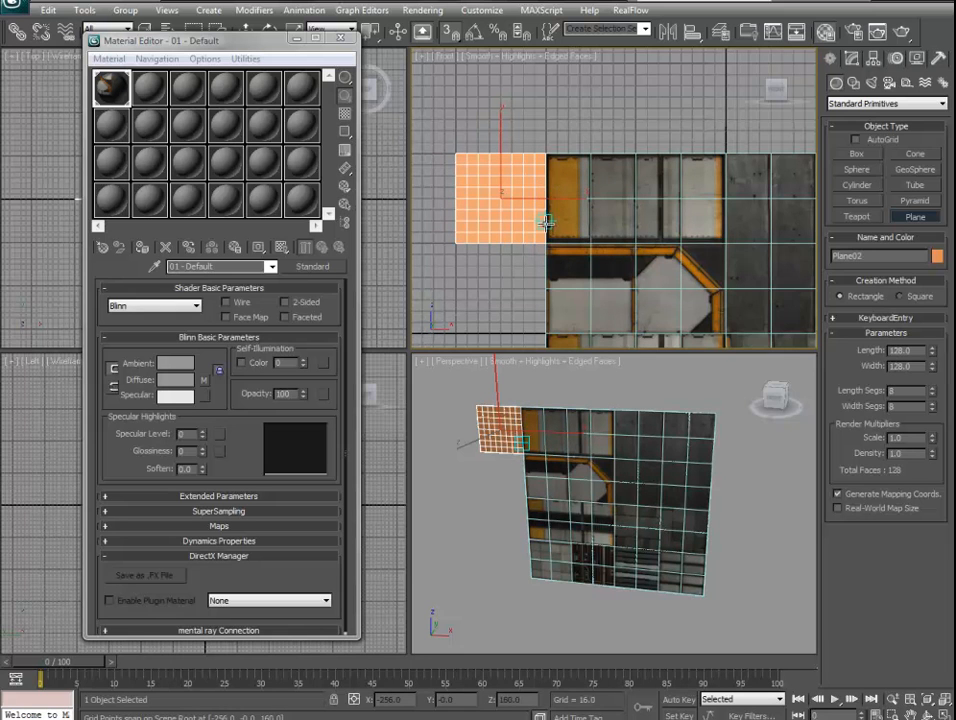
key("w")
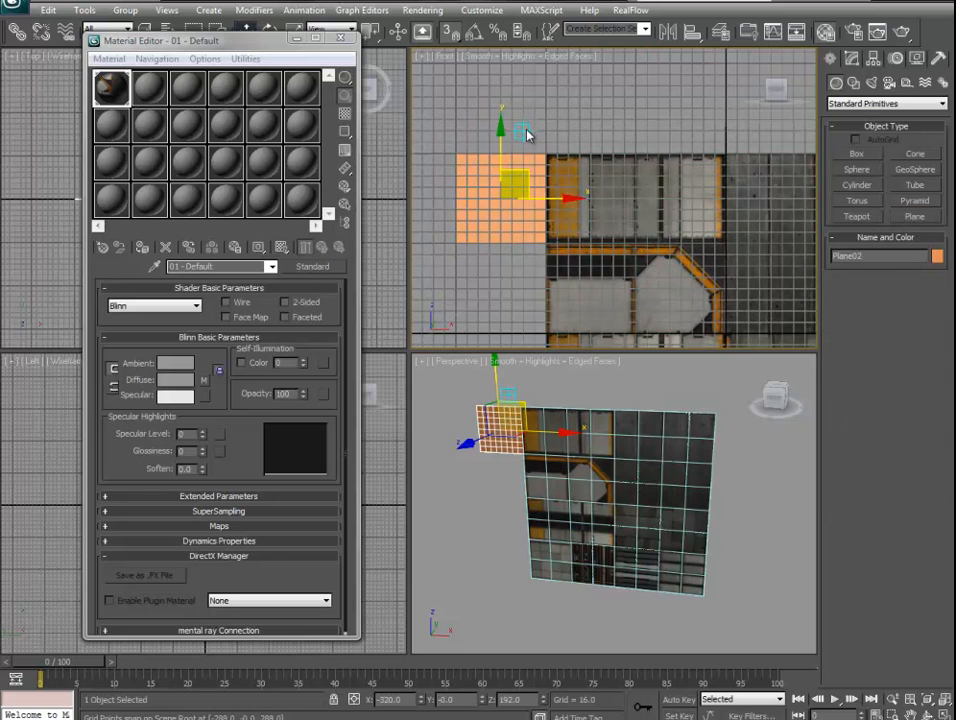
key("Delete")
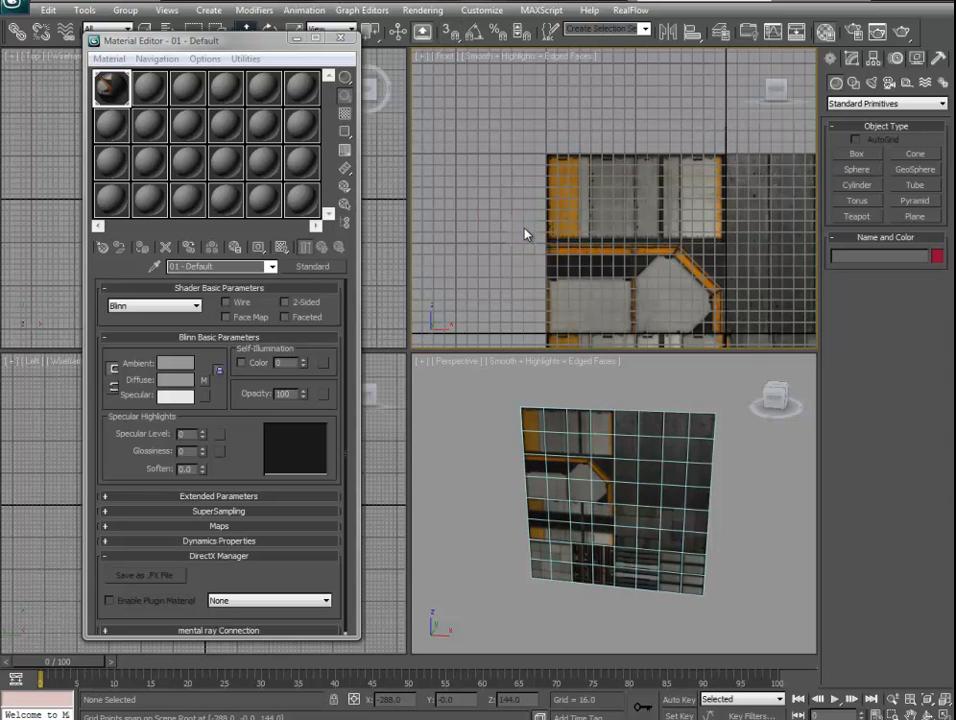
Hide the grid in the Front viewport and select the textured plane.
scroll(525, 233, "up", 2)
middle_click_drag(525, 233, 482, 195)
scroll(482, 196, "down", 2)
middle_click_drag(558, 264, 525, 191)
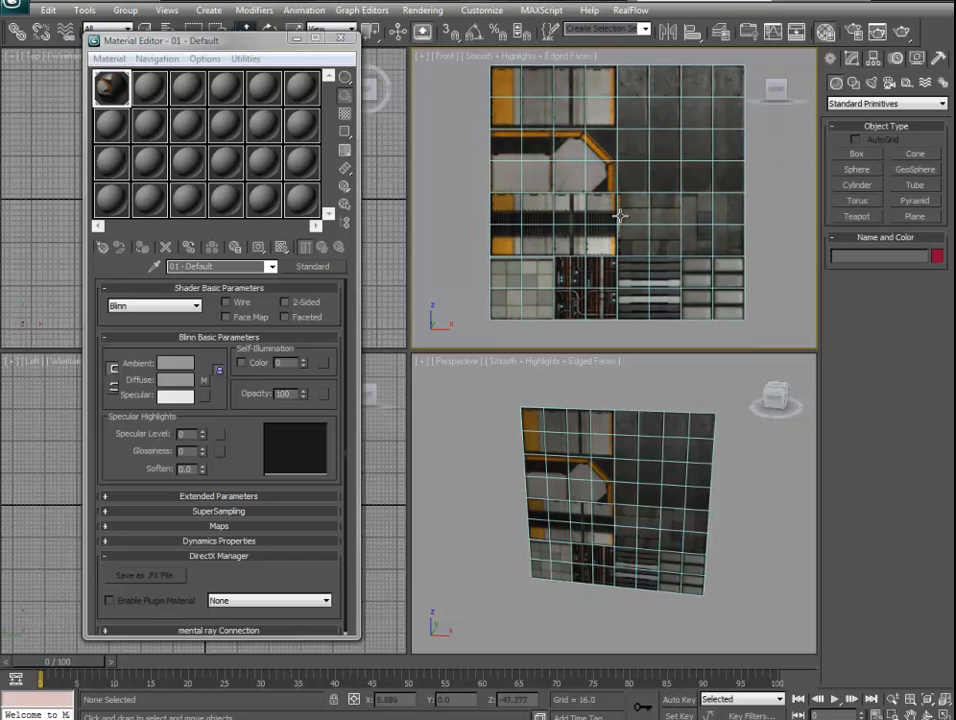
left_click(672, 224)
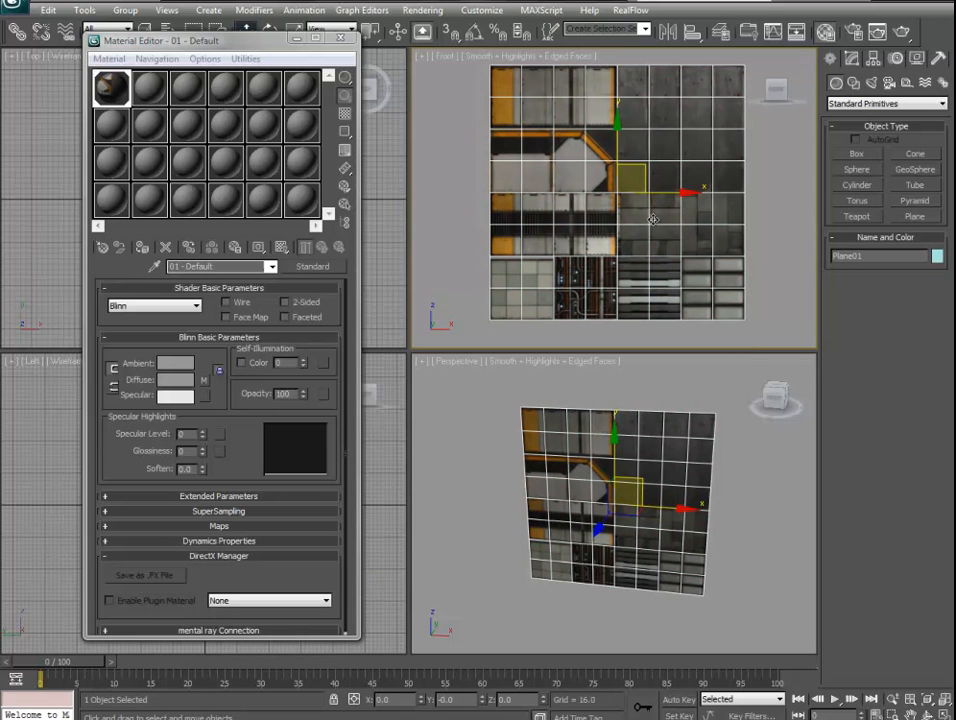
middle_click_drag(760, 222, 725, 250)
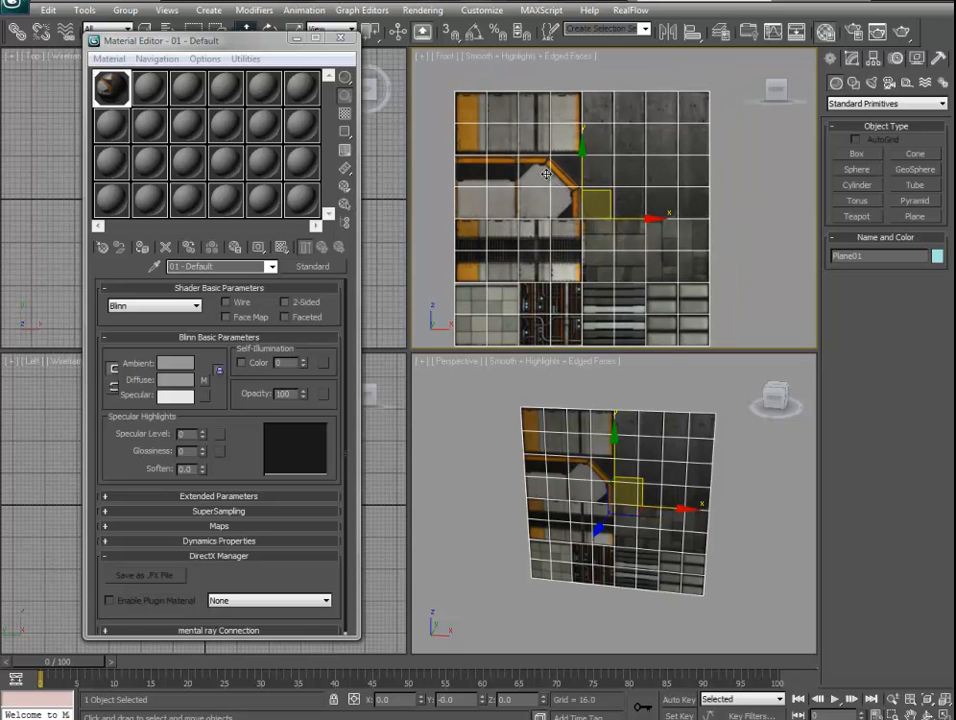
Convert the textured plane to an Editable Poly and close the Material Editor.
right_click(536, 168)
left_click(548, 214)
right_click(466, 207)
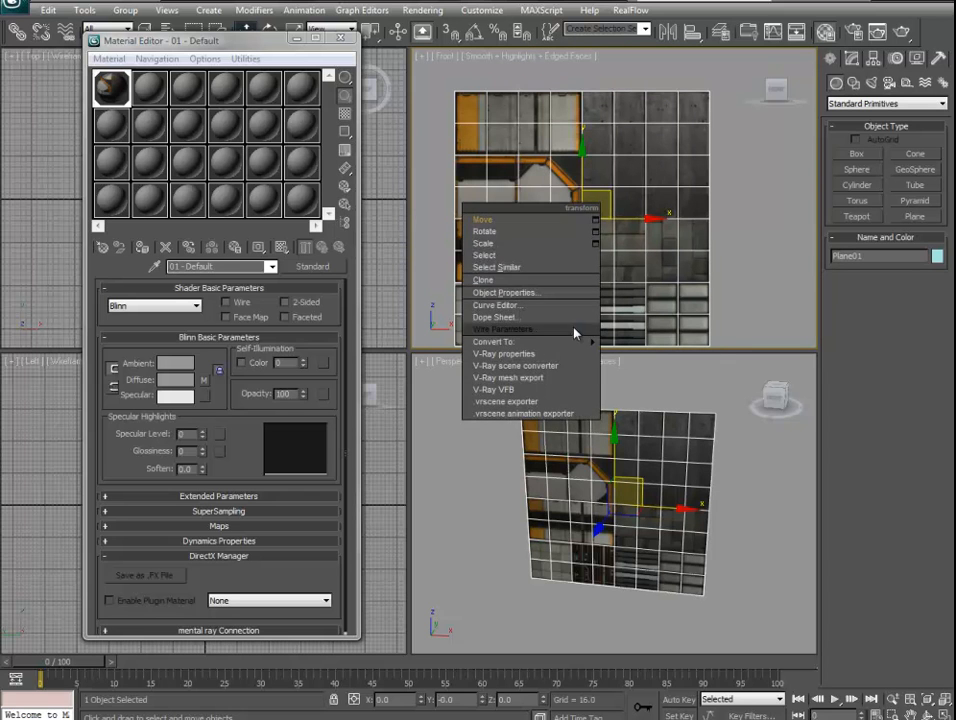
key("ctrl+shift+z")
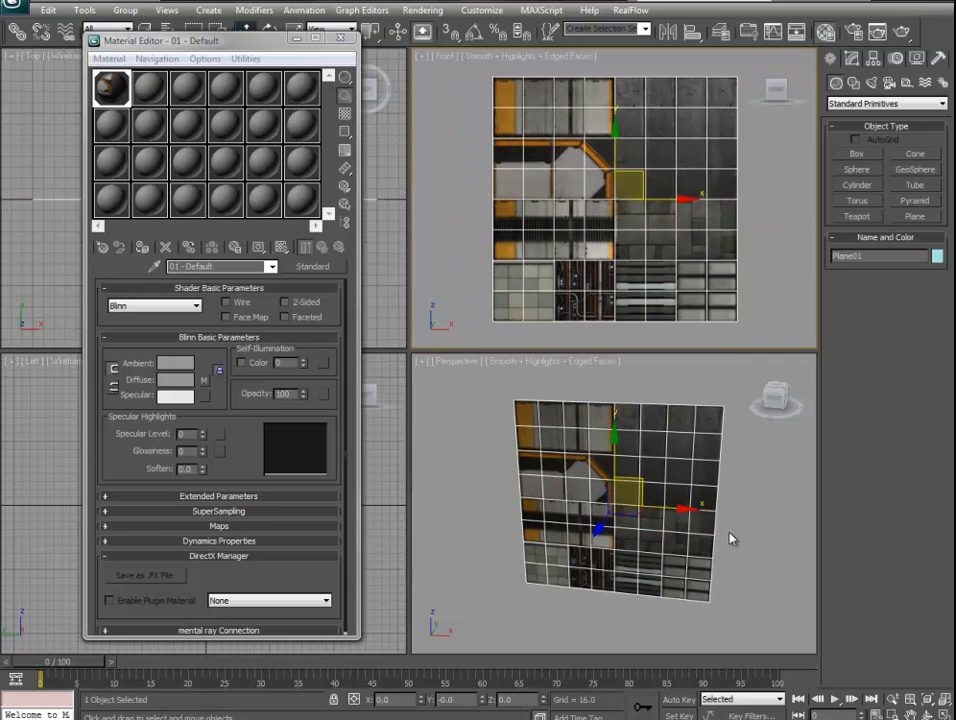
left_click(927, 713)
left_click_drag(565, 506, 635, 487)
right_click(608, 514)
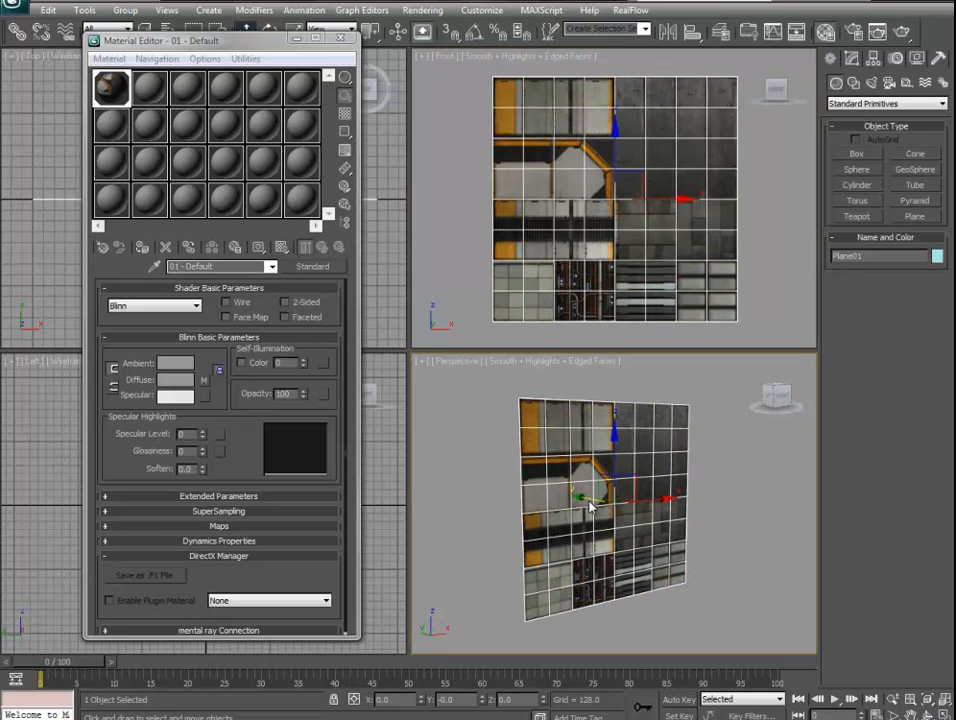
right_click(588, 501)
left_click(589, 503)
right_click(579, 494)
left_click(580, 496)
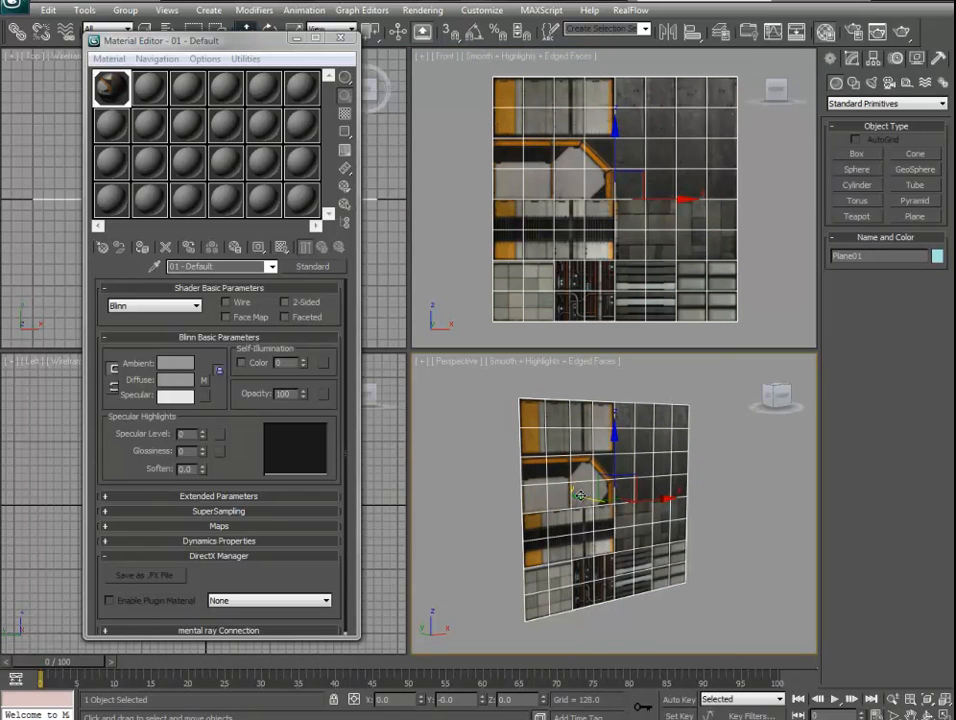
right_click(580, 495)
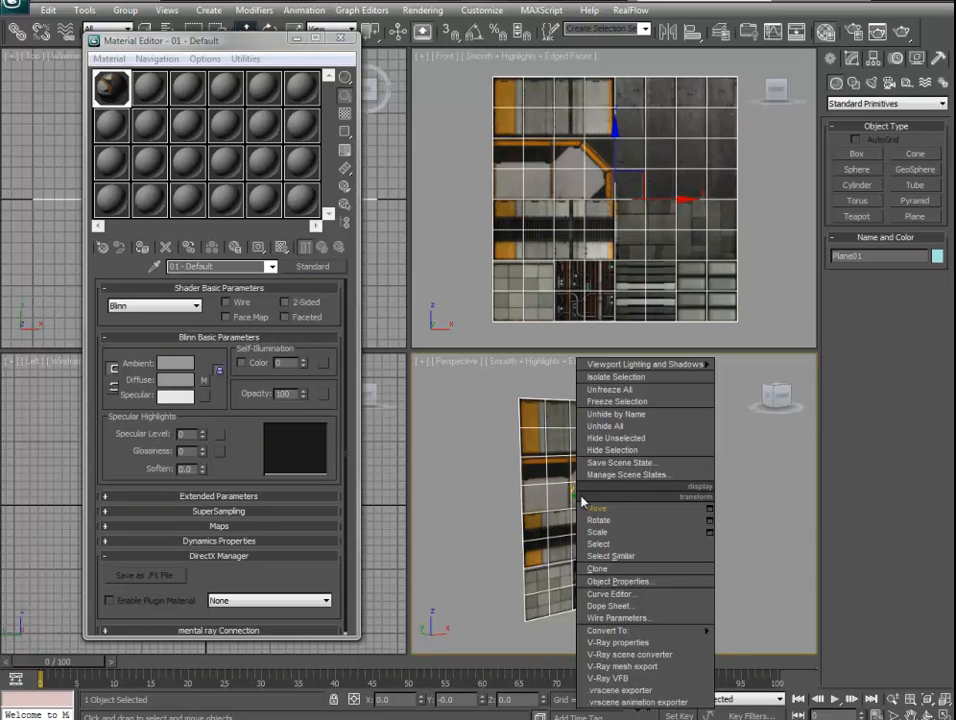
left_click(628, 569)
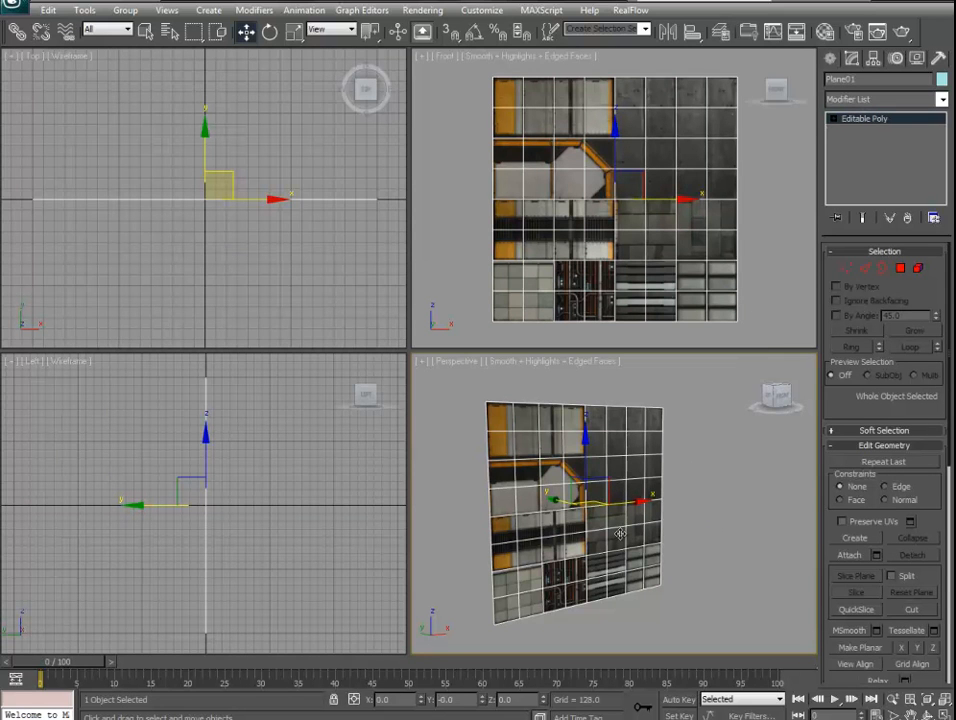
Select the 4 by 2 block of polygons covering the plane's upper-left wall panels, and show the Front viewport grid.
left_click(900, 268)
middle_click_drag(540, 128, 577, 210)
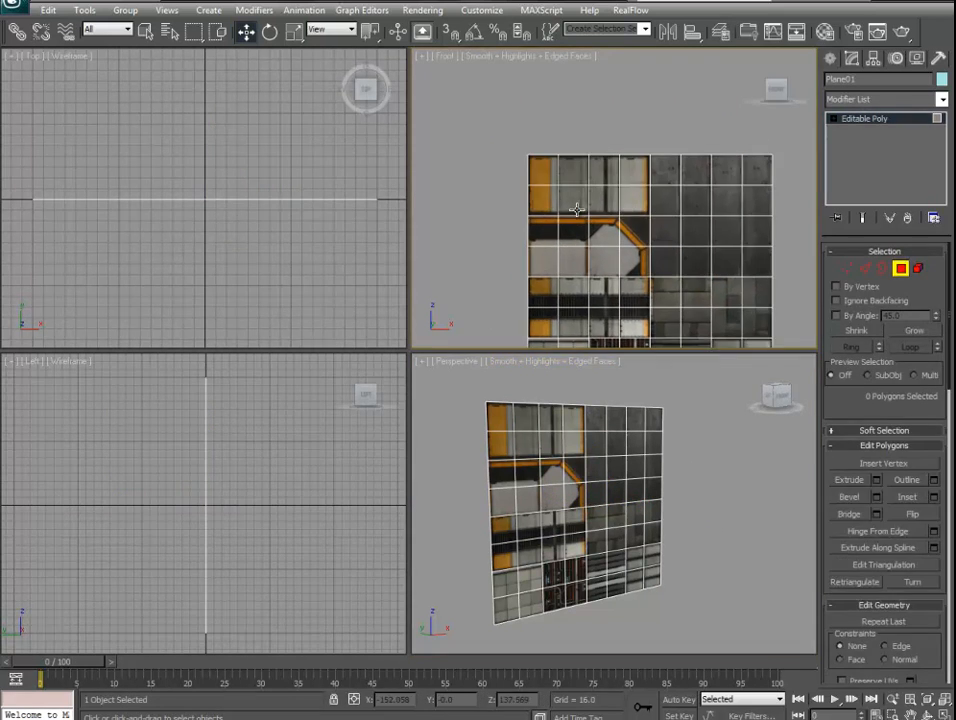
scroll(577, 210, "up", 2)
middle_click_drag(733, 258, 683, 245)
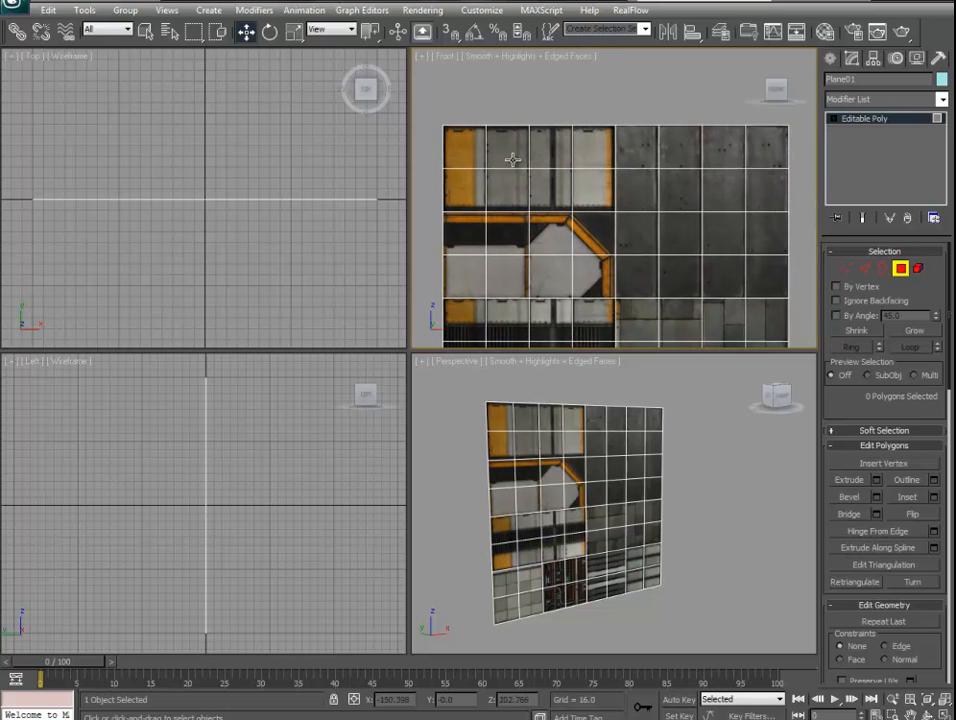
left_click_drag(431, 108, 593, 192)
middle_click_drag(527, 188, 605, 210)
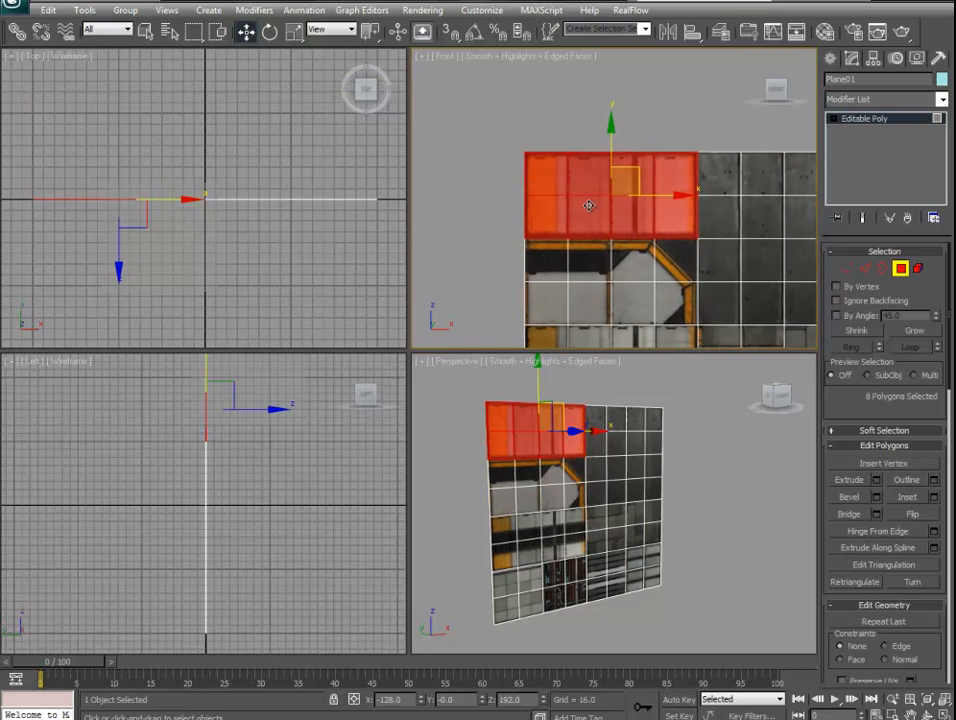
scroll(530, 170, "up", 3)
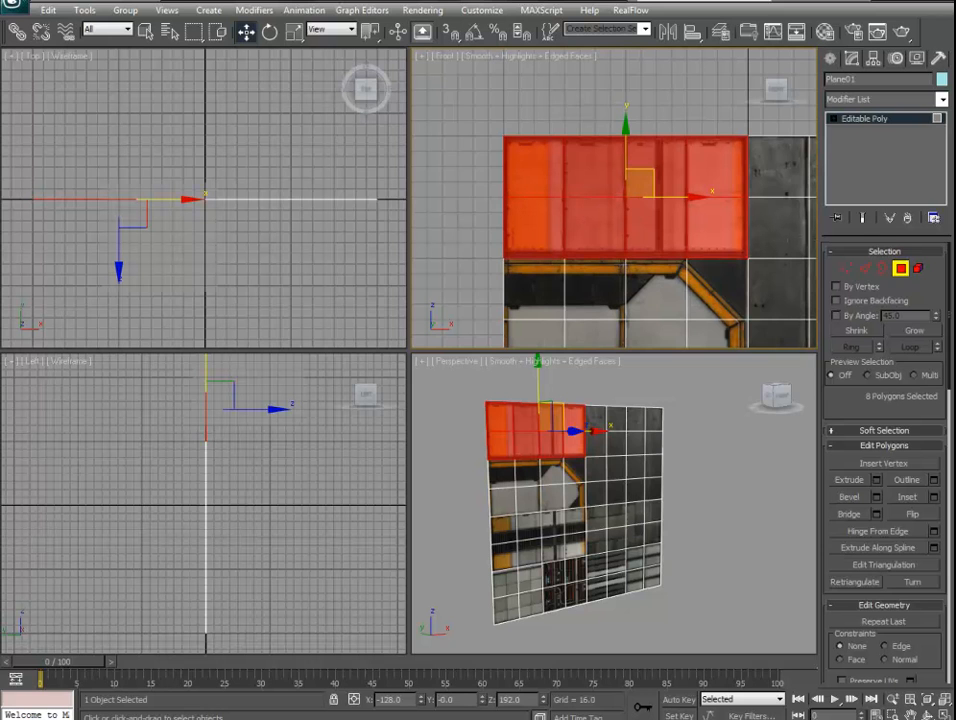
Detach the selected 4 by 2 wall-panel polygons from the textured plane as a clone named Object01.
scroll(868, 350, "down", 3)
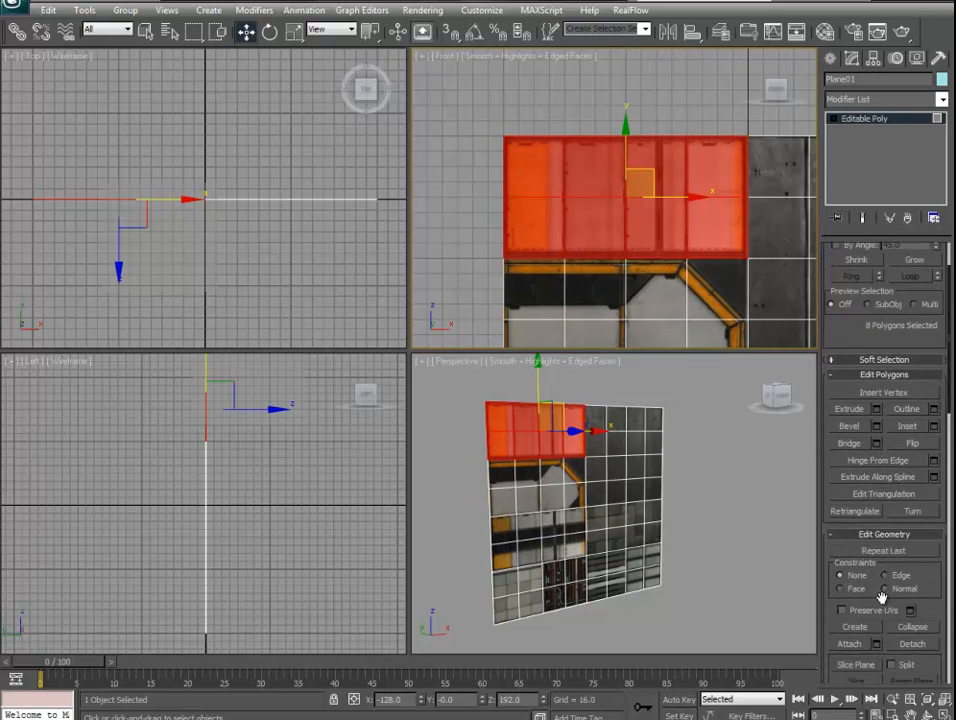
scroll(874, 620, "down", 1)
left_click(910, 621)
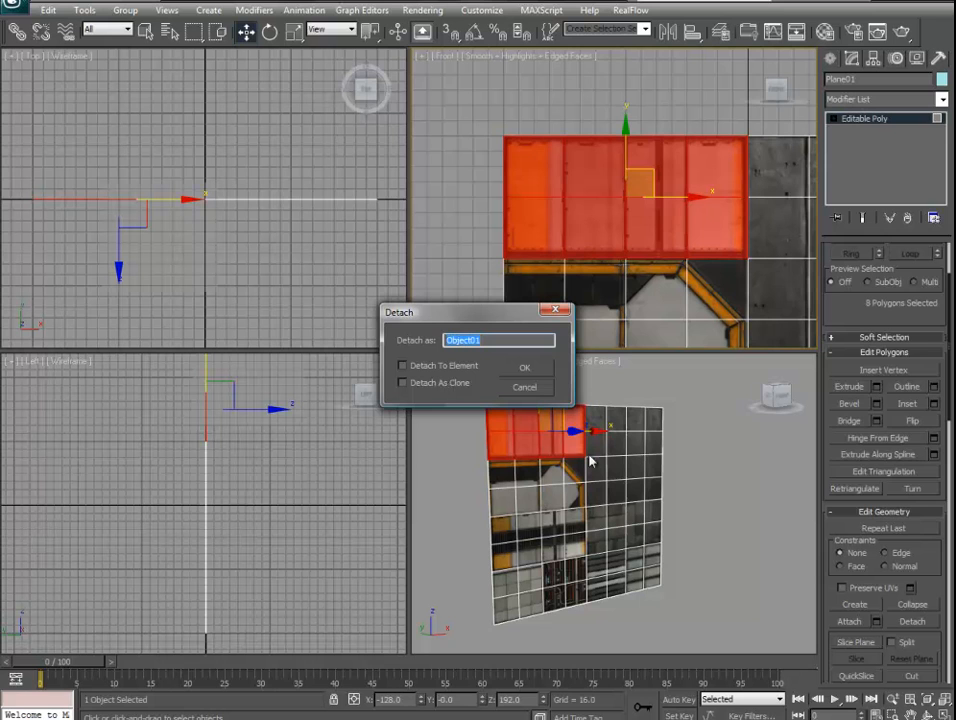
left_click(468, 383)
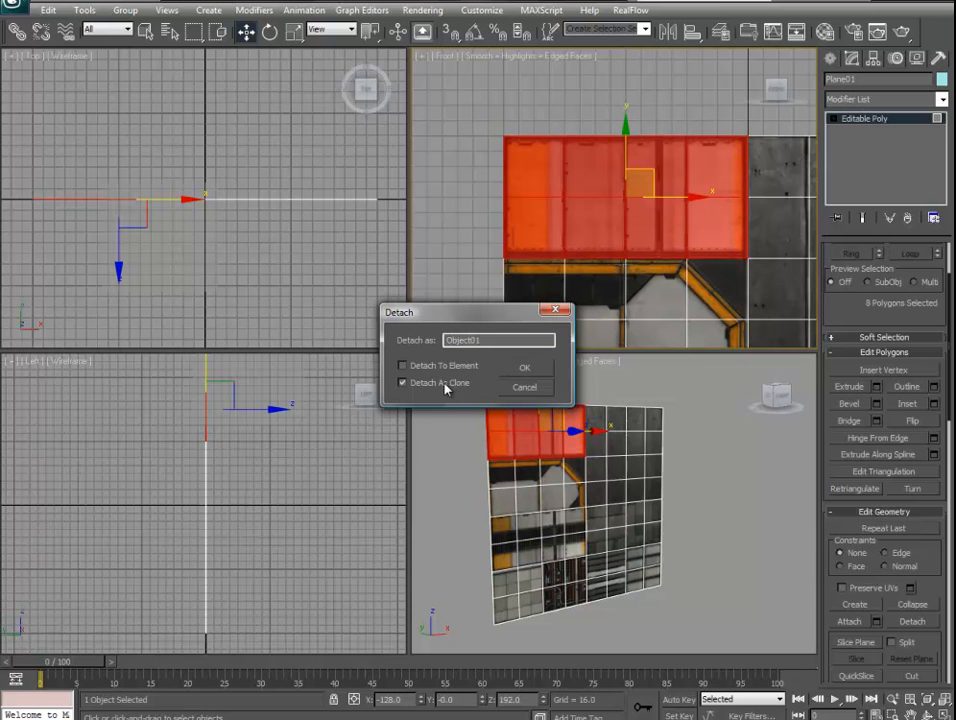
left_click(523, 368)
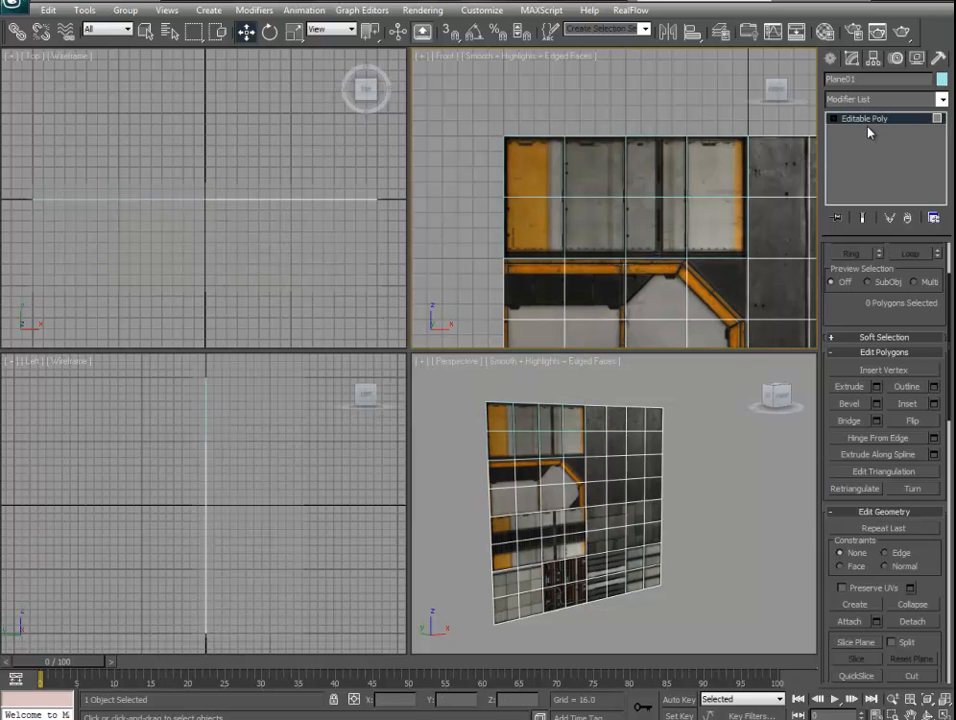
Exit polygon editing, select the detached wall-panel piece and isolate it.
left_click(862, 120)
left_click(486, 397)
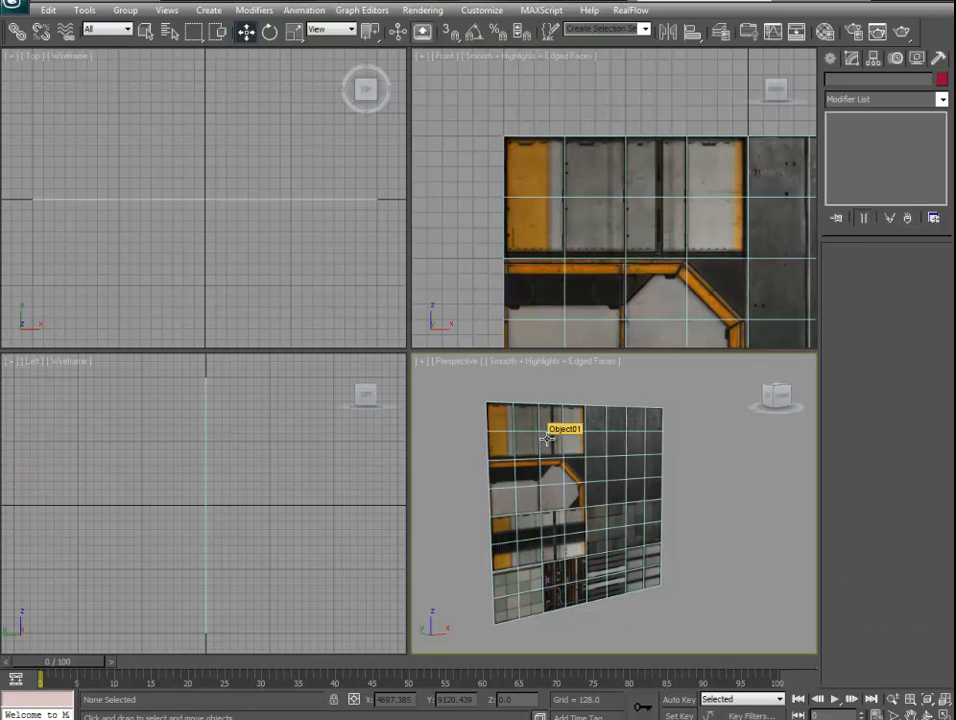
left_click(548, 437)
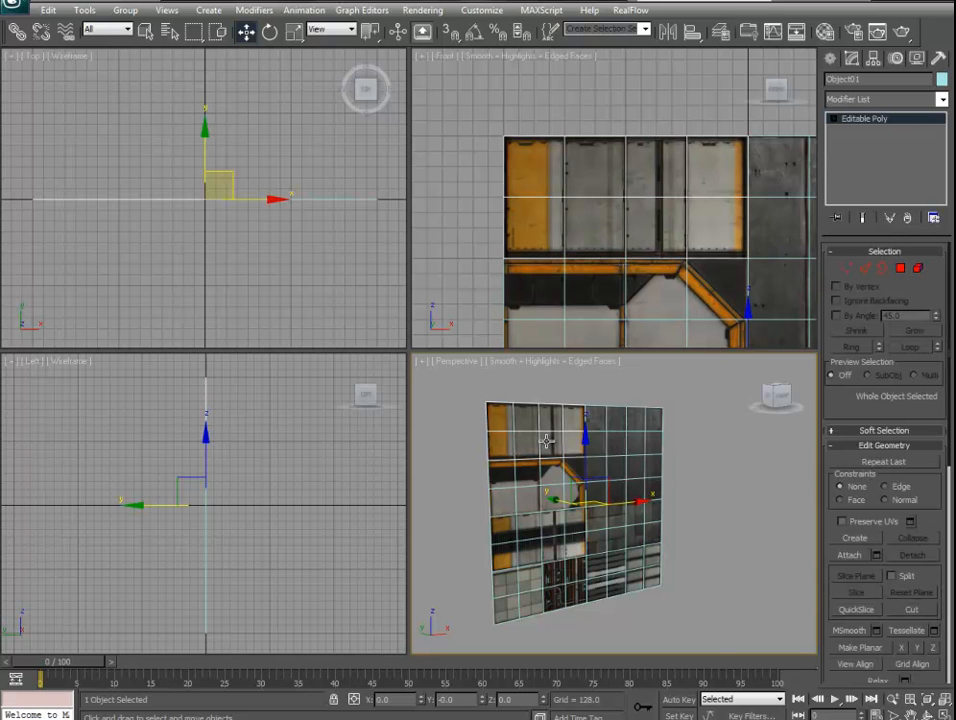
key("alt+q")
left_click(901, 711)
left_click_drag(646, 522, 521, 514)
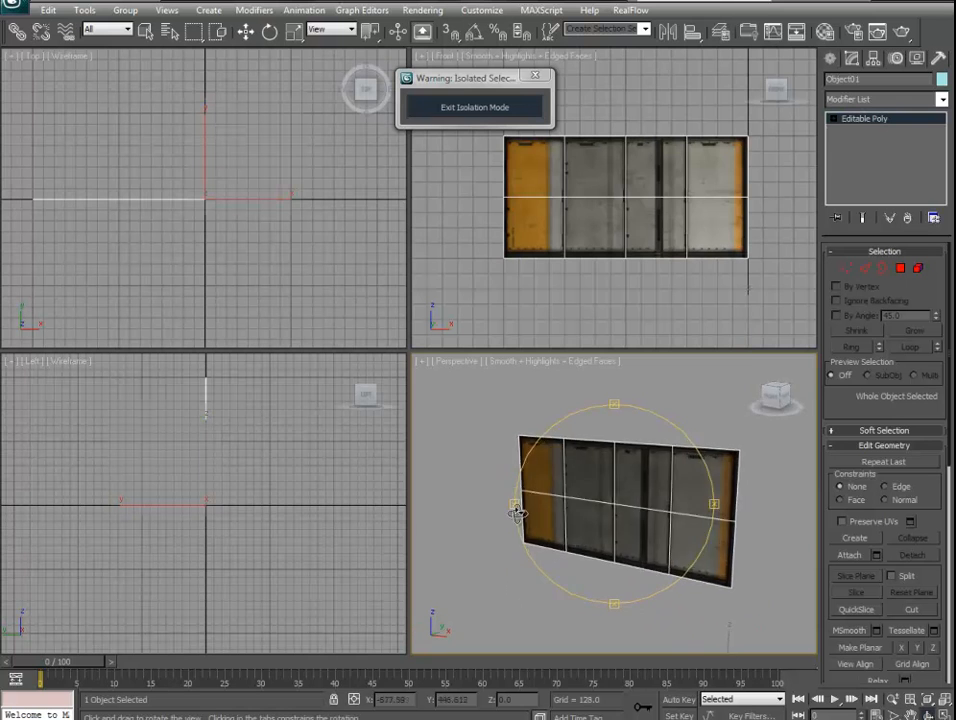
left_click_drag(597, 518, 612, 467)
key("w")
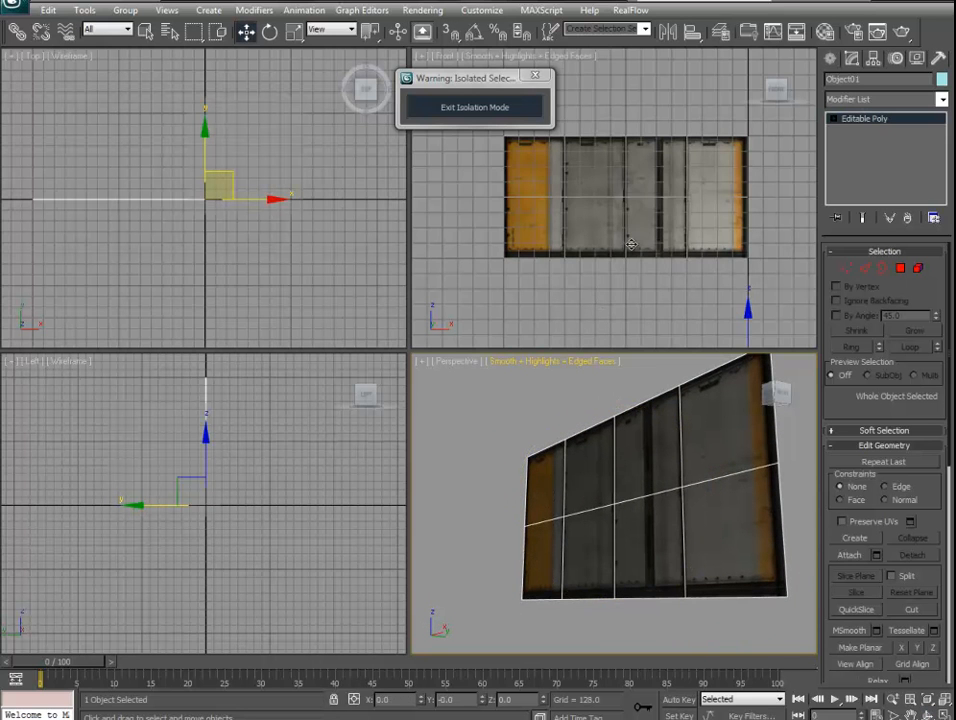
Center the pivot on the isolated wall piece and snap it to the piece's upper-right corner.
left_click(873, 57)
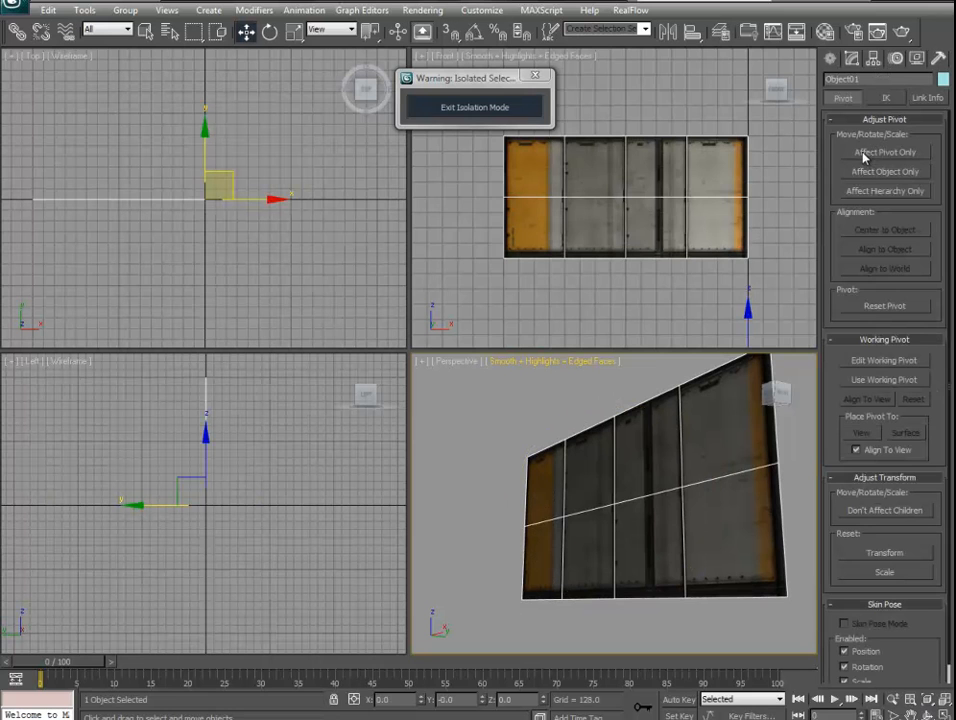
left_click(868, 153)
left_click(884, 231)
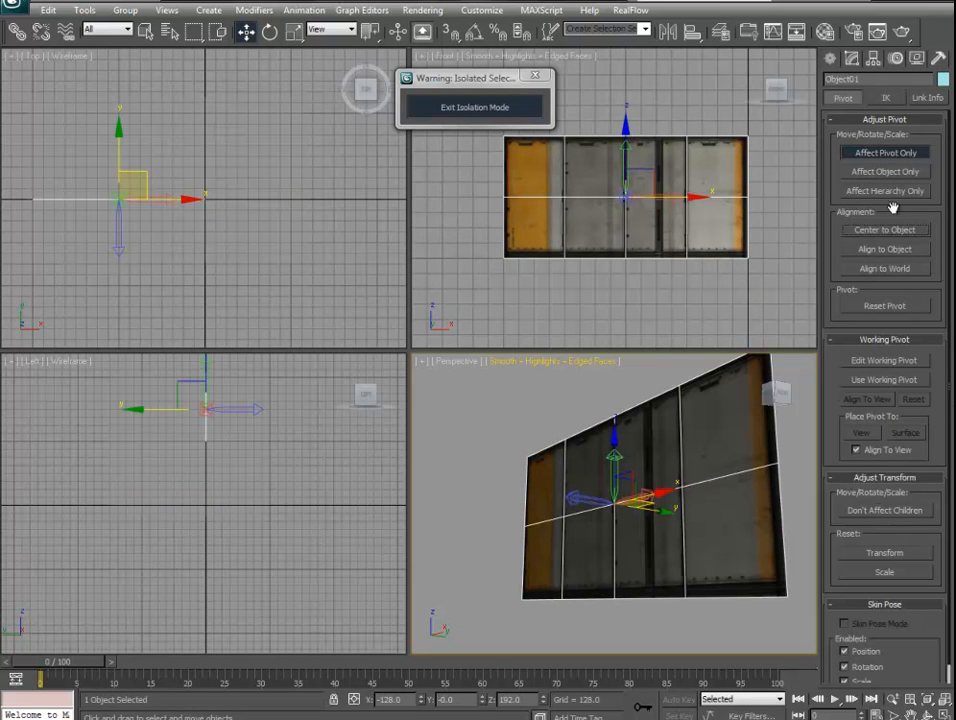
scroll(642, 198, "up", 3)
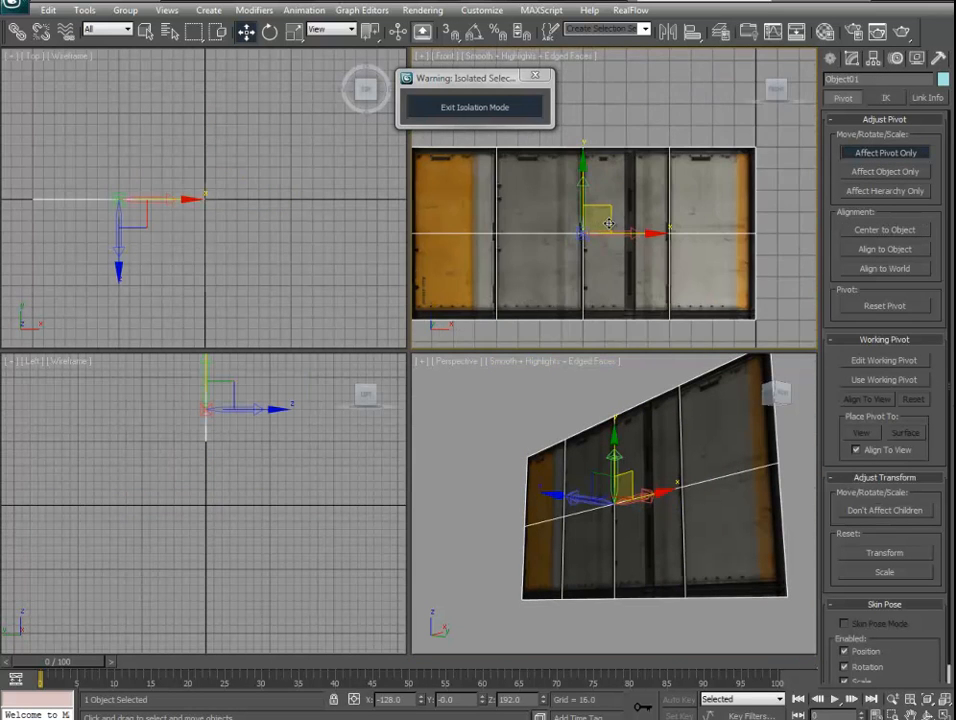
middle_click_drag(611, 227, 541, 257)
left_click_drag(516, 266, 689, 179)
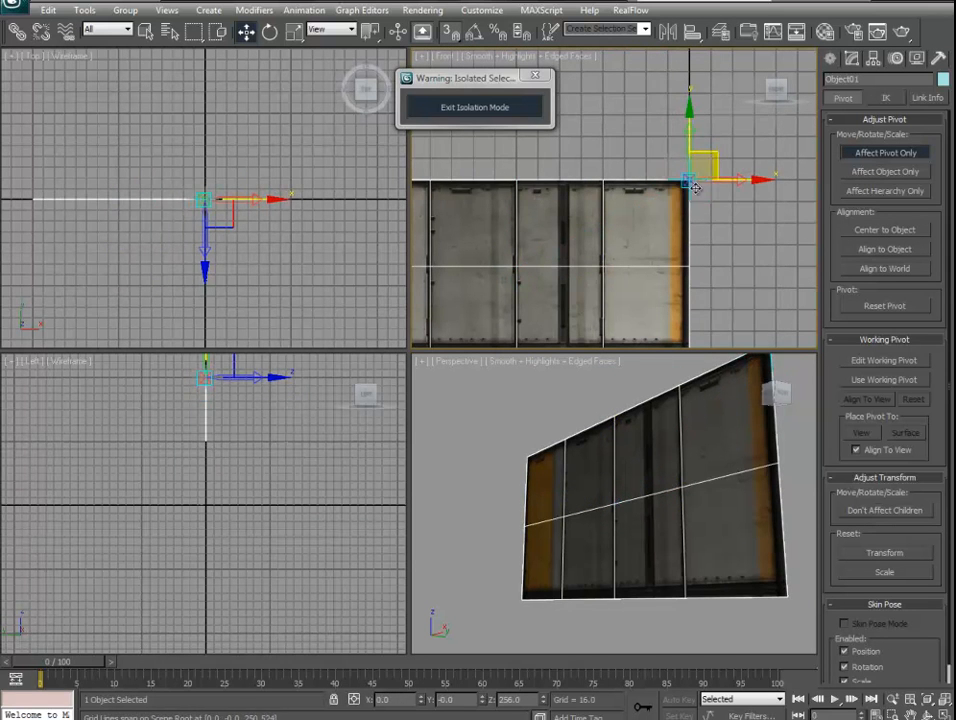
scroll(643, 207, "down", 2)
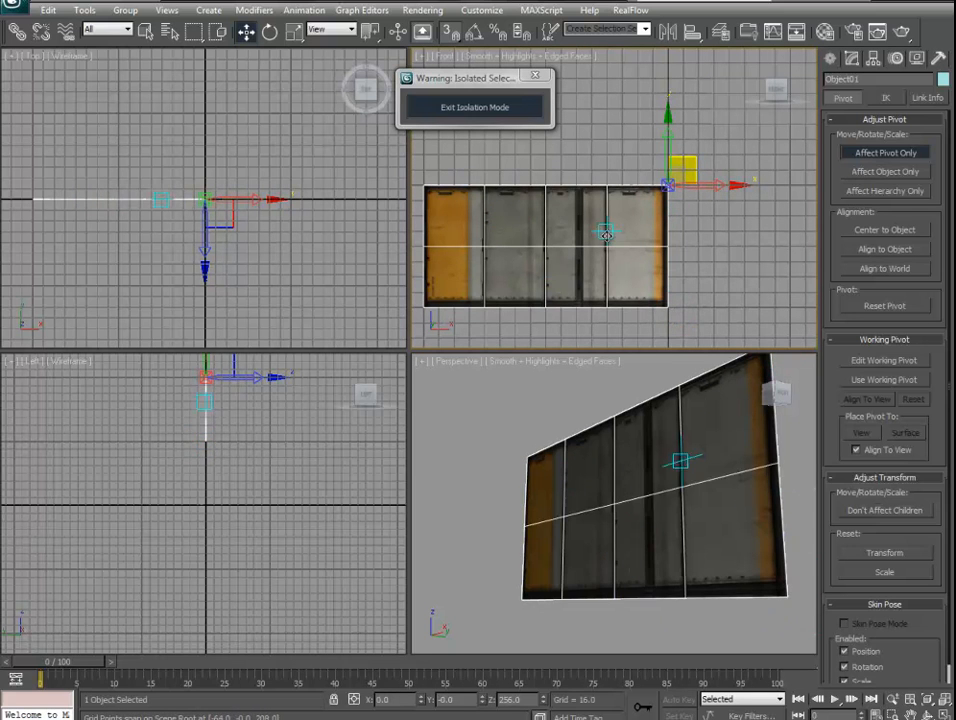
middle_click_drag(482, 238, 539, 230)
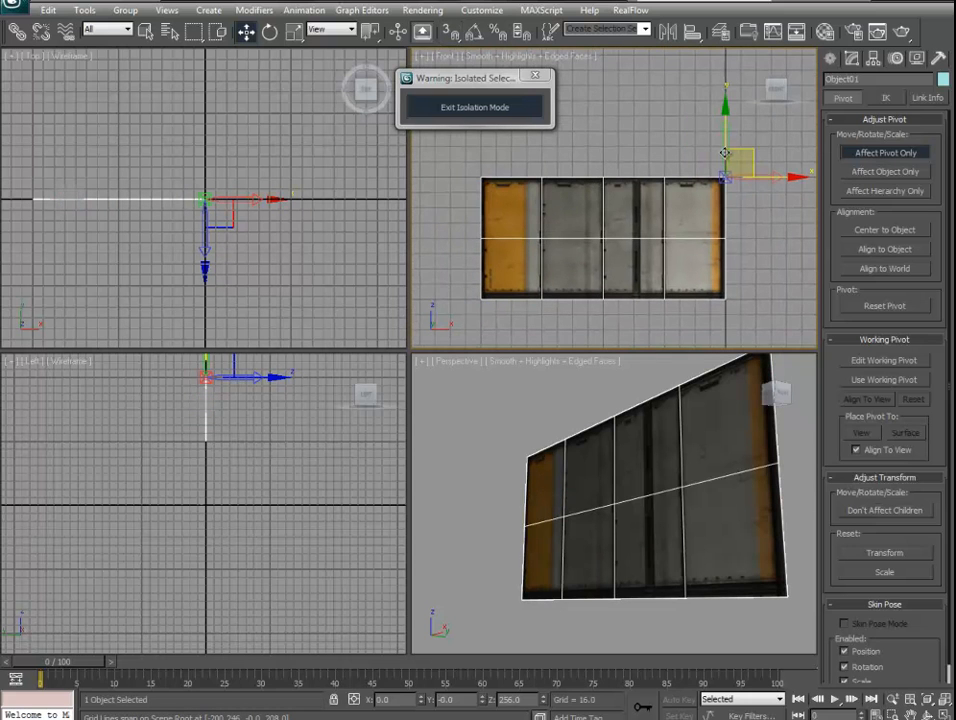
left_click(903, 153)
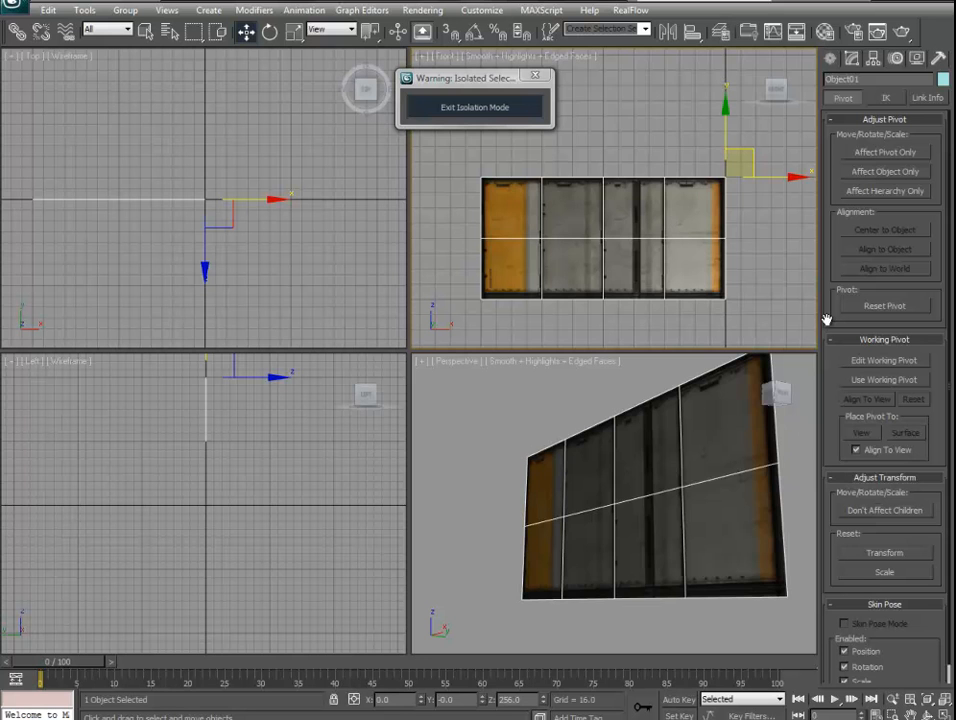
Examine the full Test_Modular.psd texture in the material's diffuse bitmap preview to see which regions can tile.
left_click(850, 62)
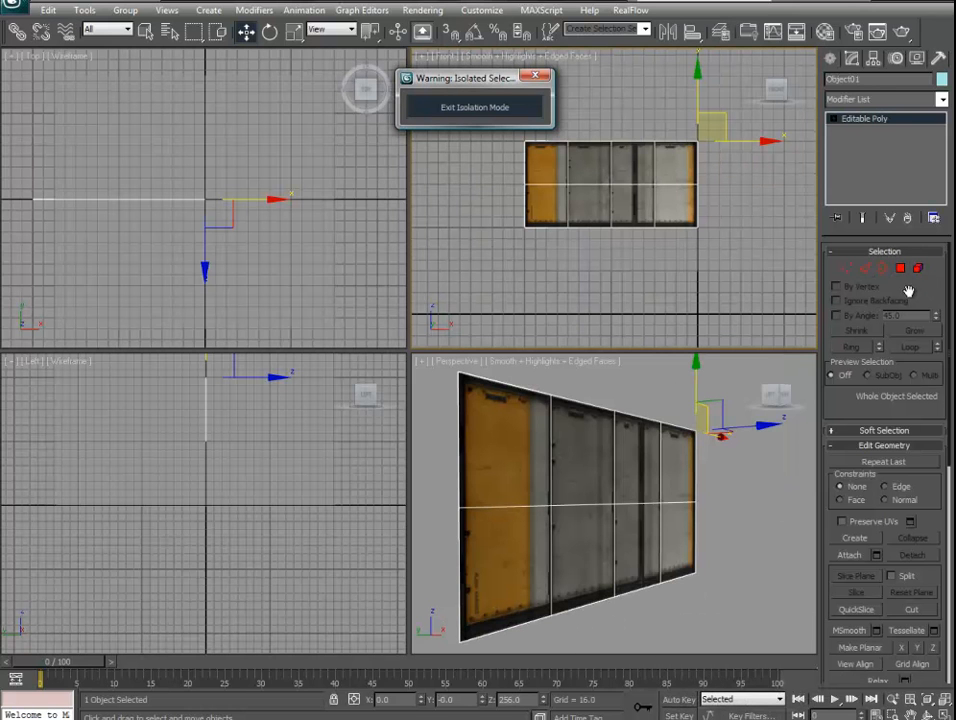
left_click(625, 473)
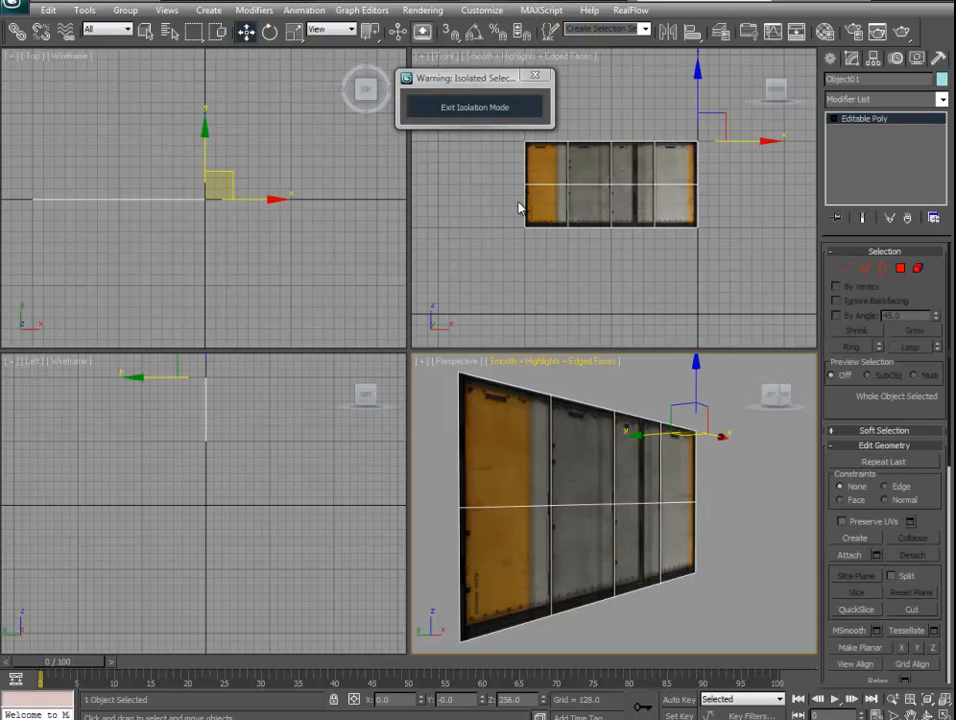
left_click_drag(533, 192, 569, 226)
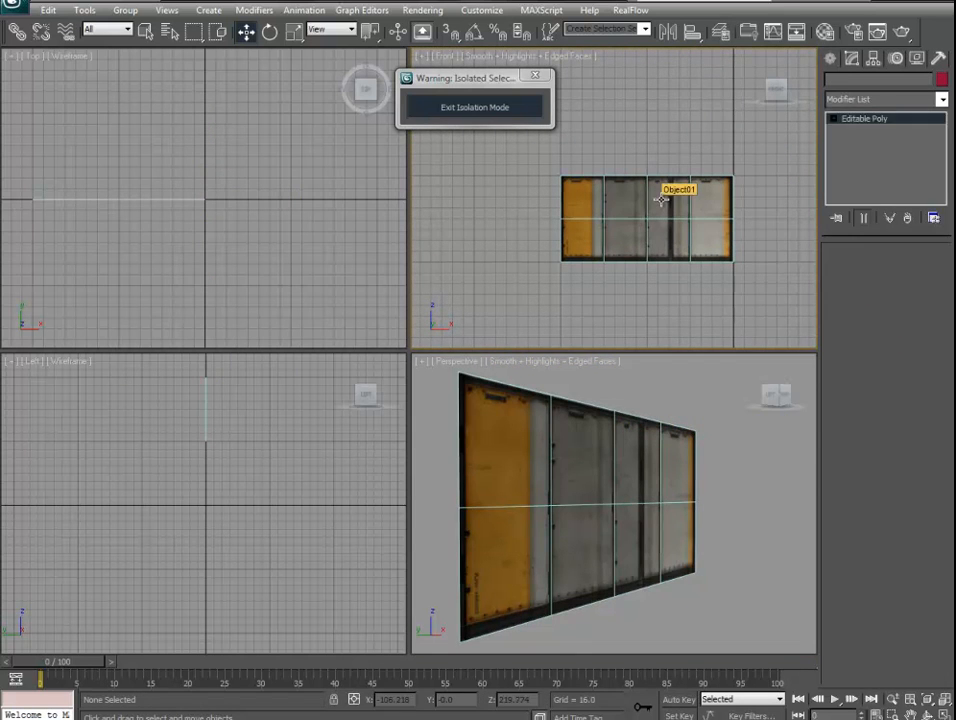
key("m")
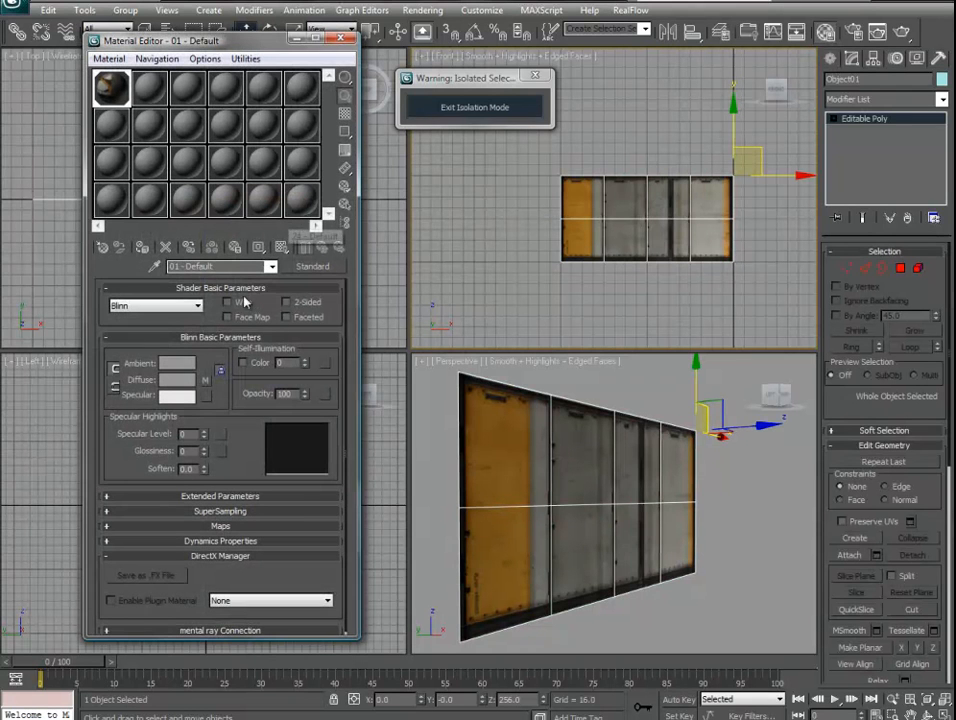
left_click(205, 380)
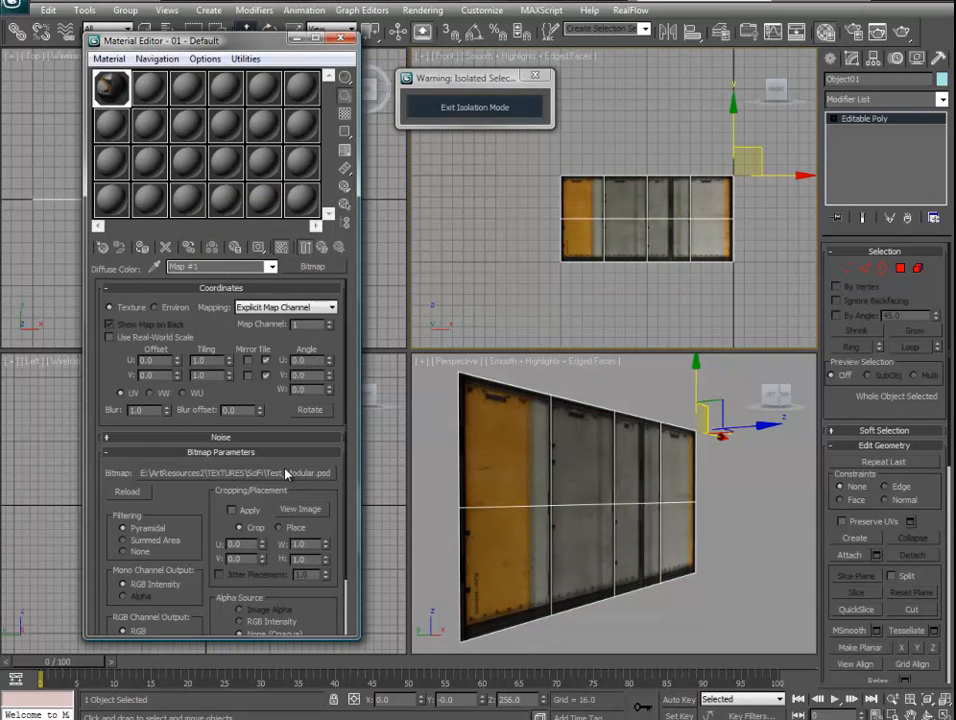
left_click(299, 506)
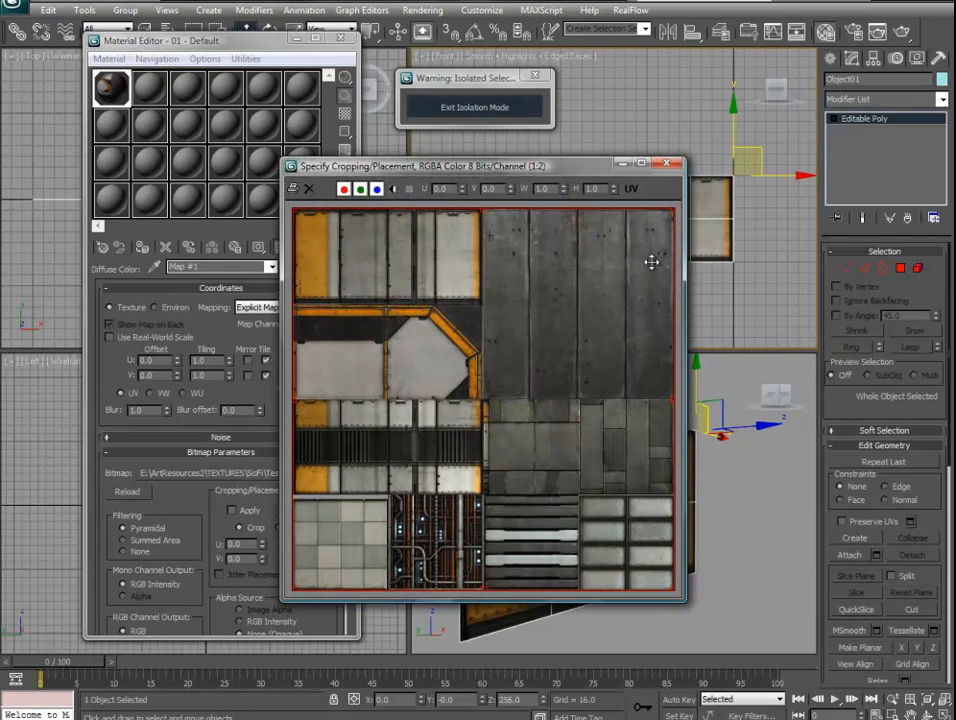
left_click_drag(449, 174, 324, 163)
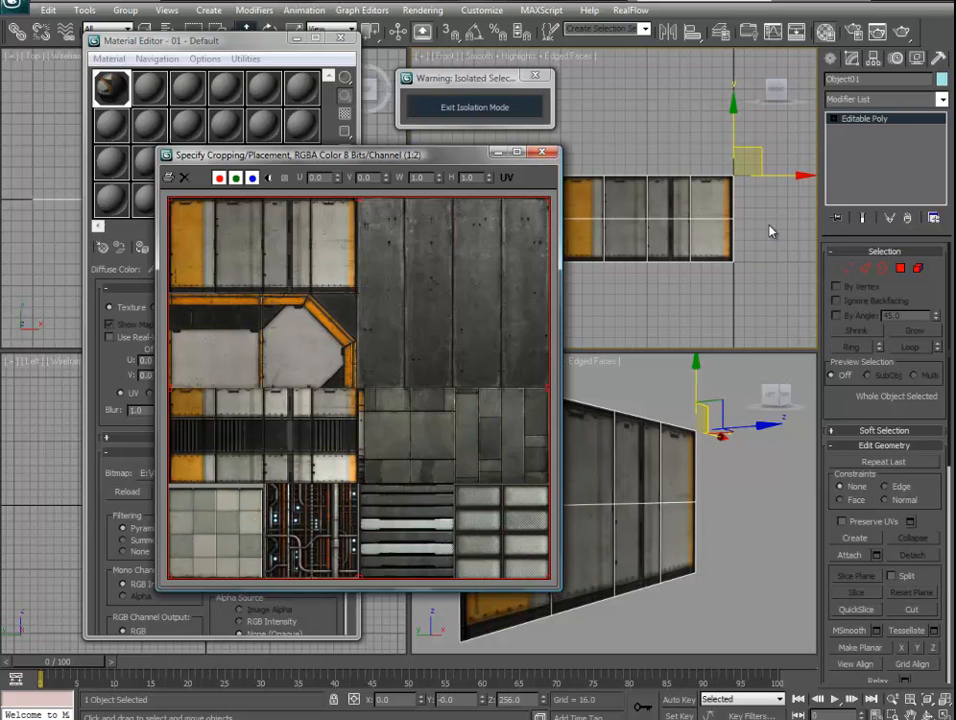
left_click(543, 153)
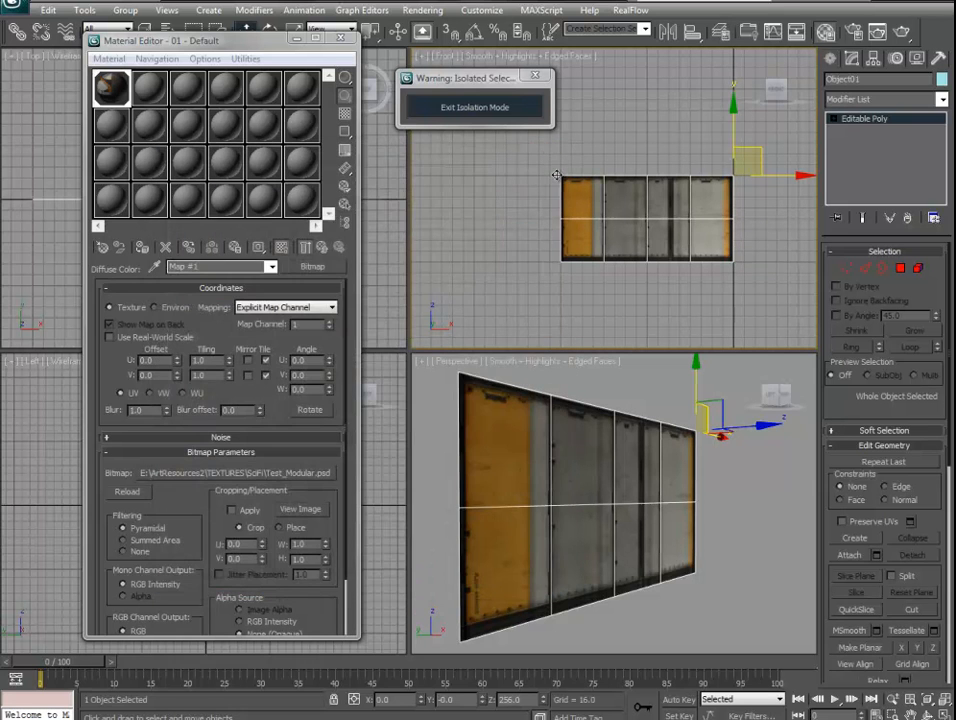
Extend the wall piece 256 units to the right by copying its two right-end edges outward with grid snapping.
middle_click_drag(716, 227, 582, 228)
key("2")
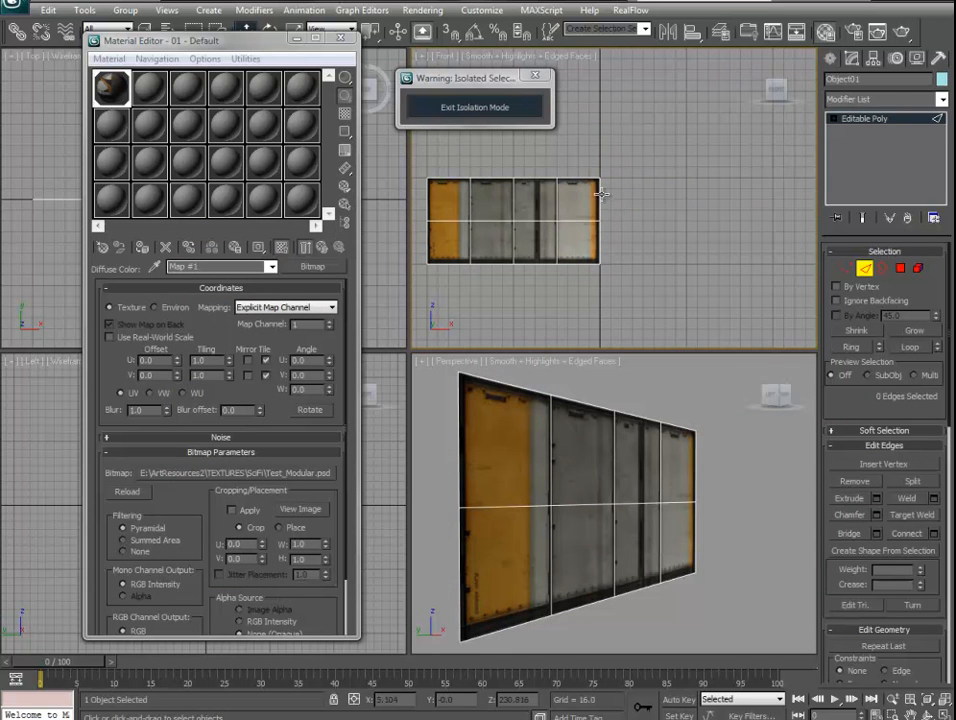
left_click(602, 228)
left_click(600, 230, "ctrl")
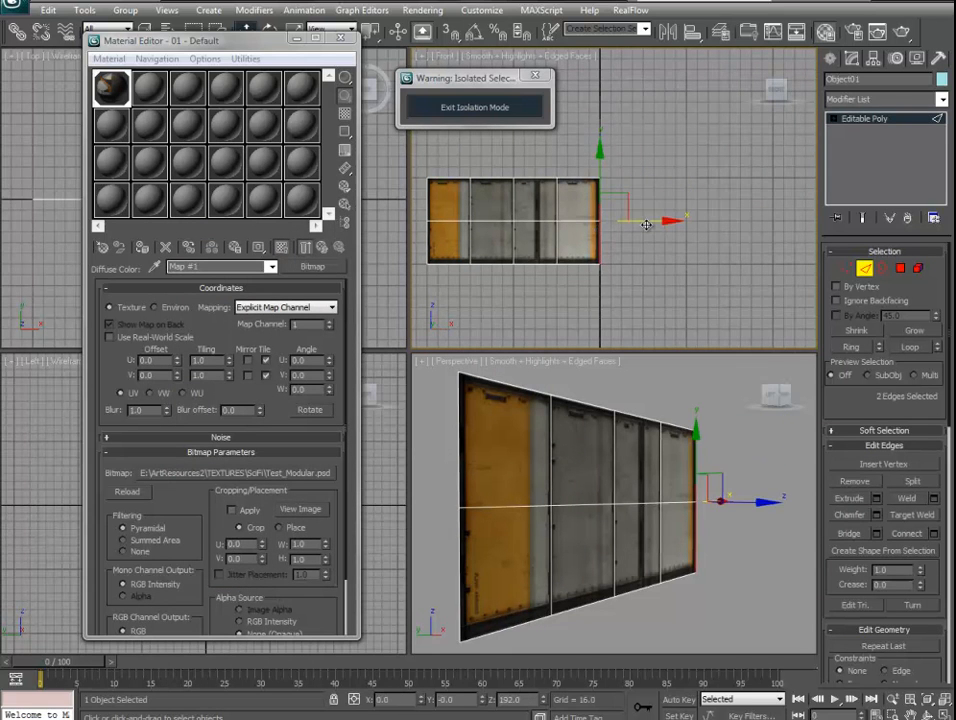
key("s")
middle_click_drag(640, 195, 557, 236)
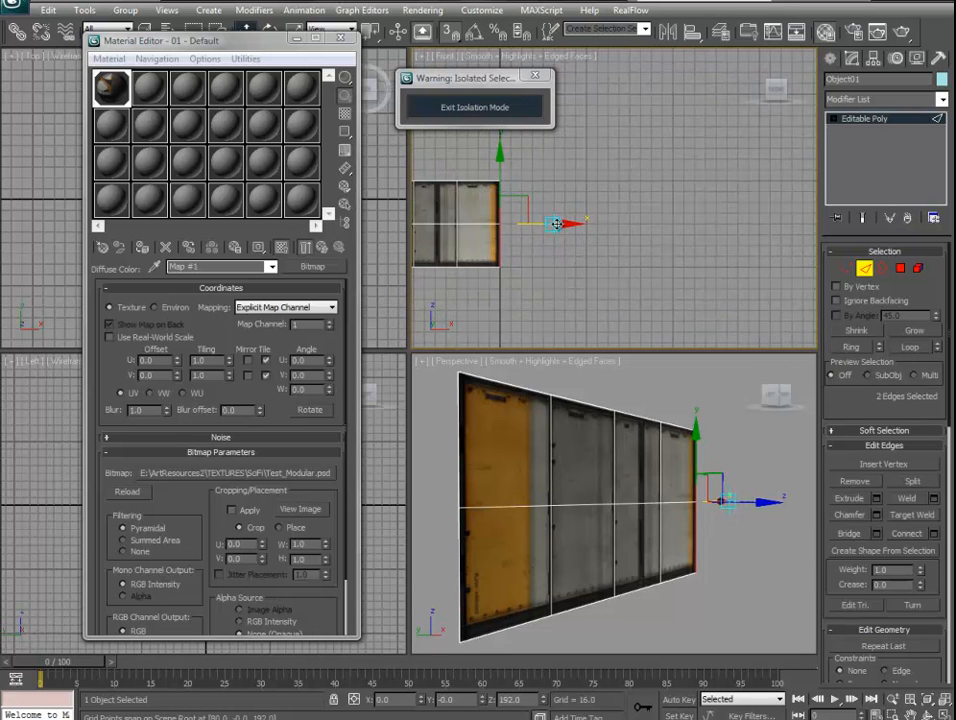
left_click_drag(557, 236, 725, 224, "shift")
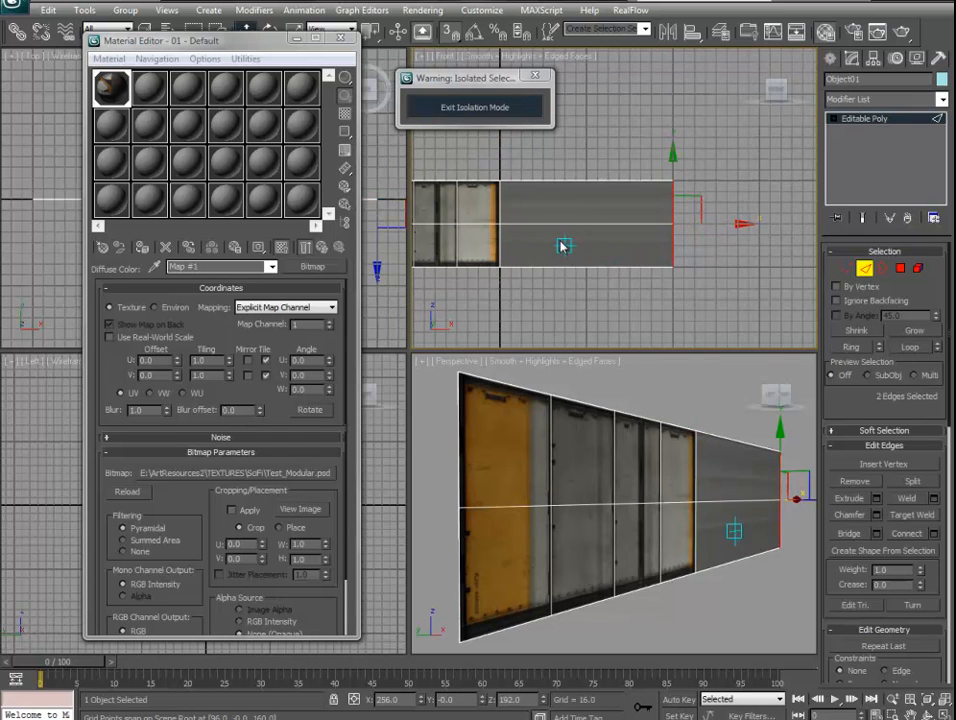
Extend the wall piece 384 units to the left by copying its two left-end edges outward along the grid.
middle_click_drag(548, 248, 657, 236)
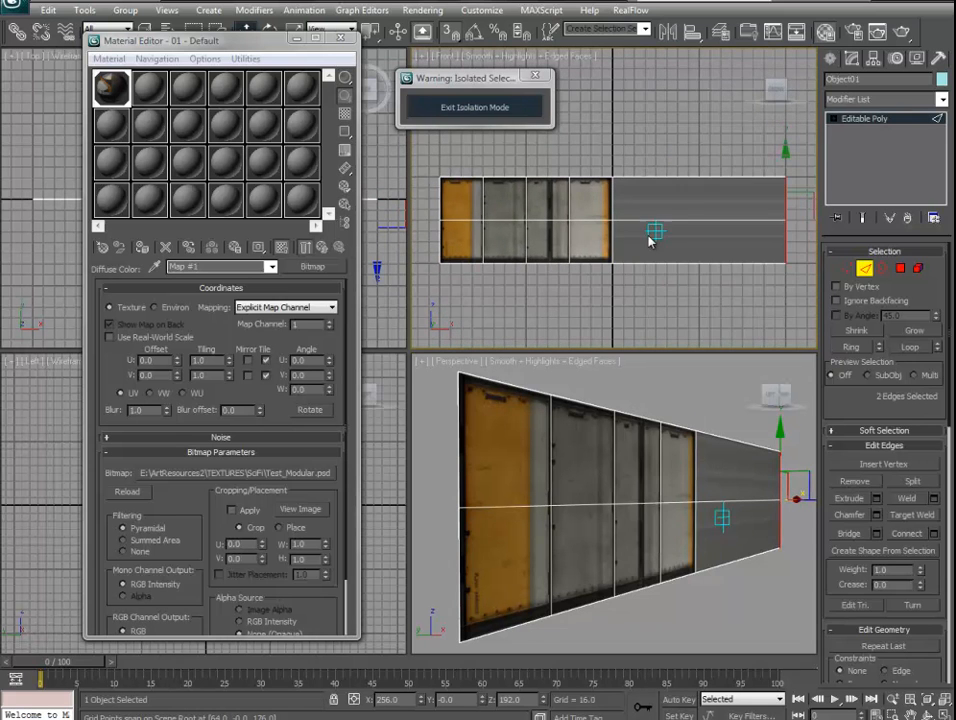
middle_click_drag(561, 230, 582, 249)
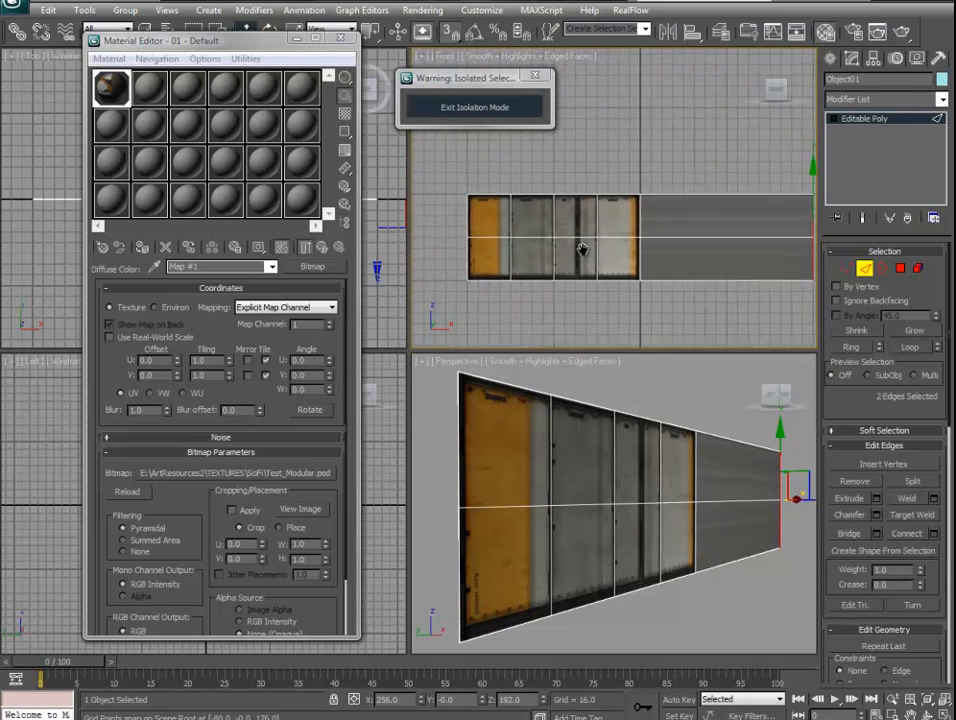
middle_click_drag(467, 223, 562, 220)
left_click(566, 225)
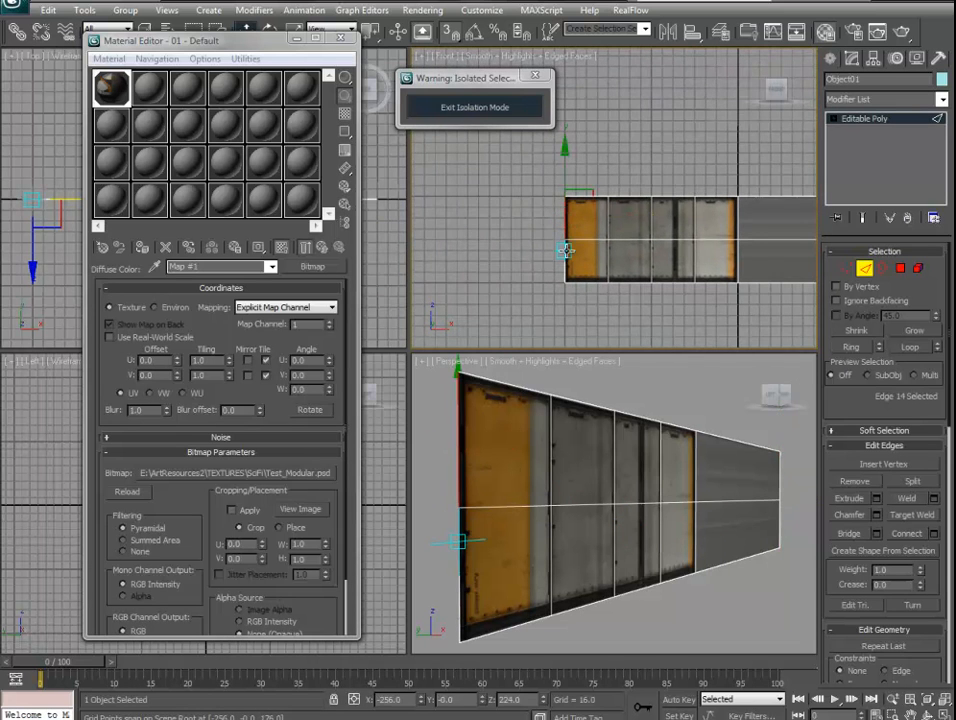
scroll(547, 258, "down", 4)
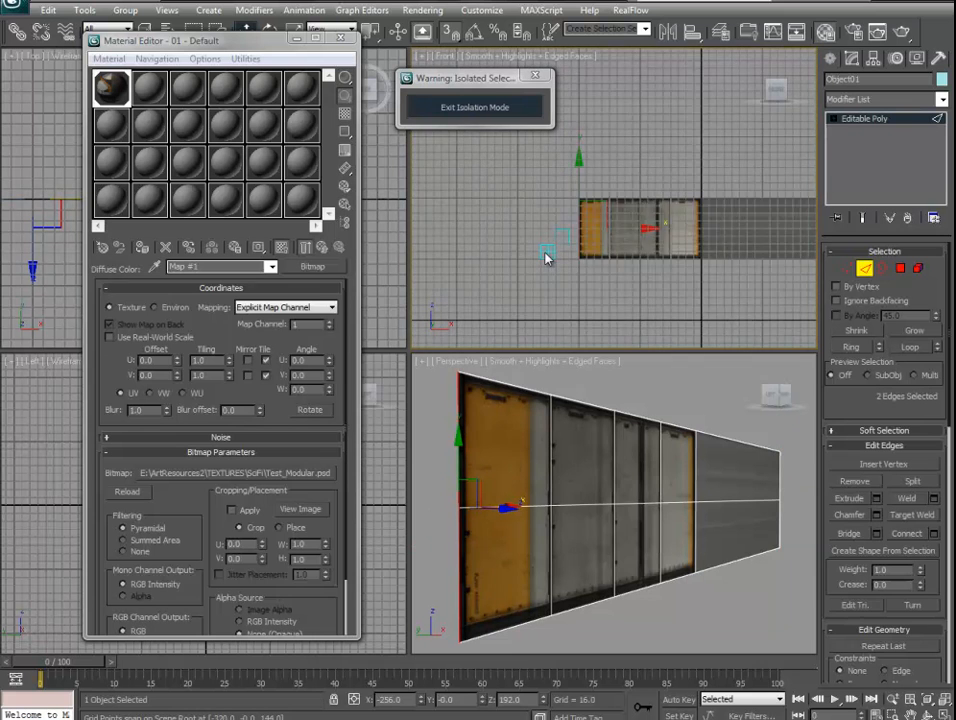
mouse_move(537, 257)
middle_mouse_down()
mouse_move(513, 256)
mouse_move(543, 262)
middle_mouse_up()
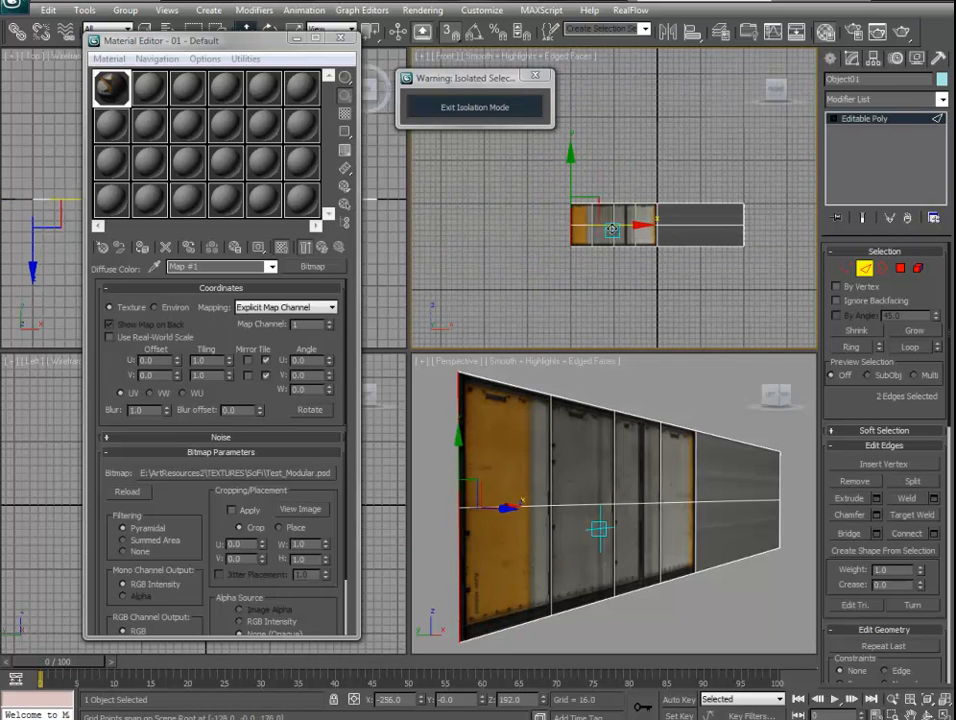
left_click_drag(619, 225, 532, 224, "shift")
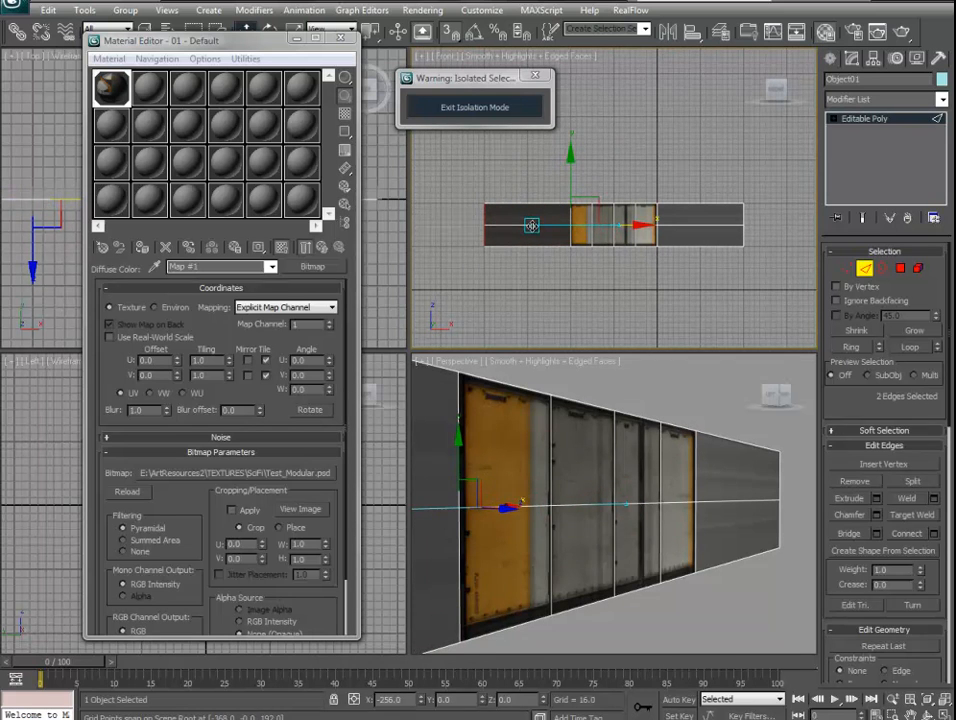
left_click_drag(531, 225, 489, 225, "shift")
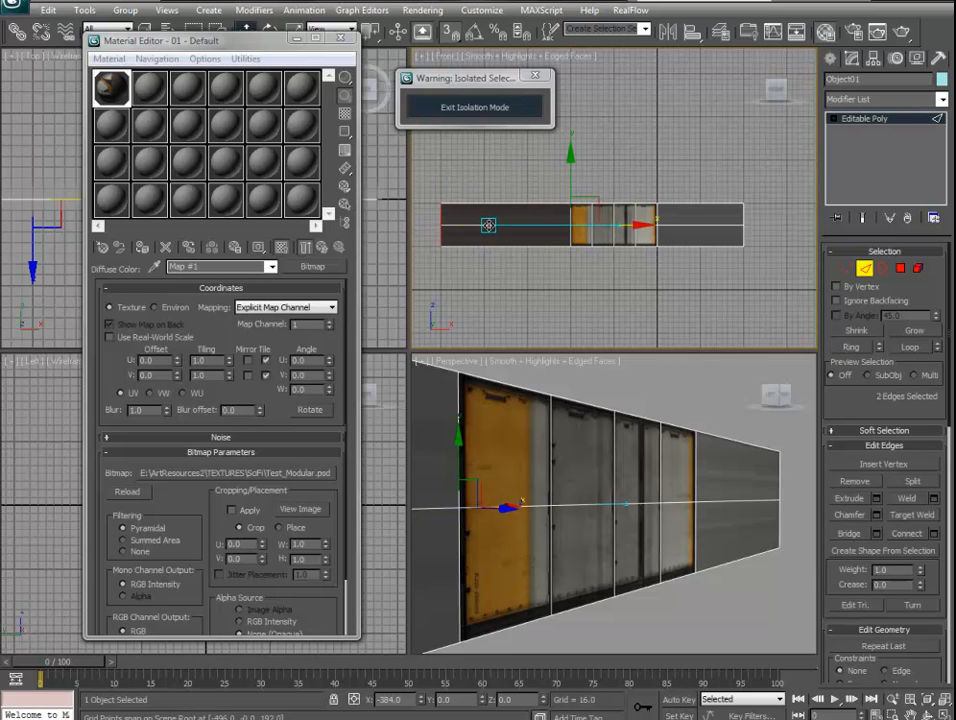
Try to extend the wall piece further by pulling its two right-end edges outward and back.
left_click(742, 235)
left_click(742, 235, "ctrl")
middle_click_drag(715, 249, 633, 250)
left_click_drag(708, 227, 784, 224, "shift")
left_click_drag(786, 224, 711, 227)
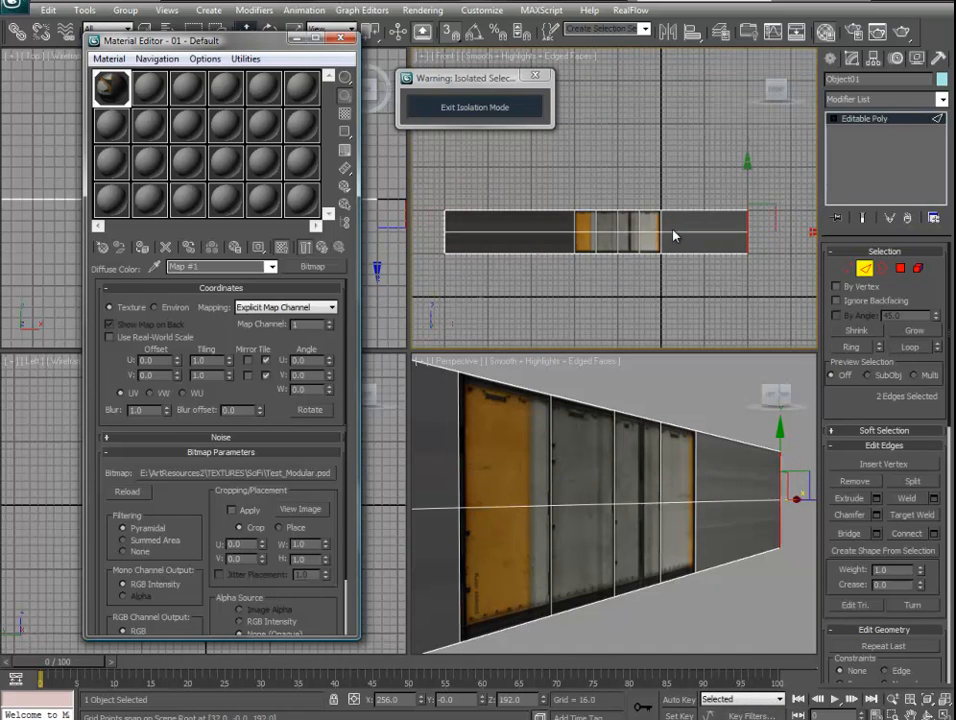
Extend the left end of the wall piece 128 units outward by its two end edges along the grid and finish edge editing.
mouse_move(579, 216)
middle_mouse_down()
mouse_move(572, 212)
mouse_move(612, 209)
mouse_move(603, 209)
middle_mouse_up()
middle_click_drag(459, 217, 475, 223)
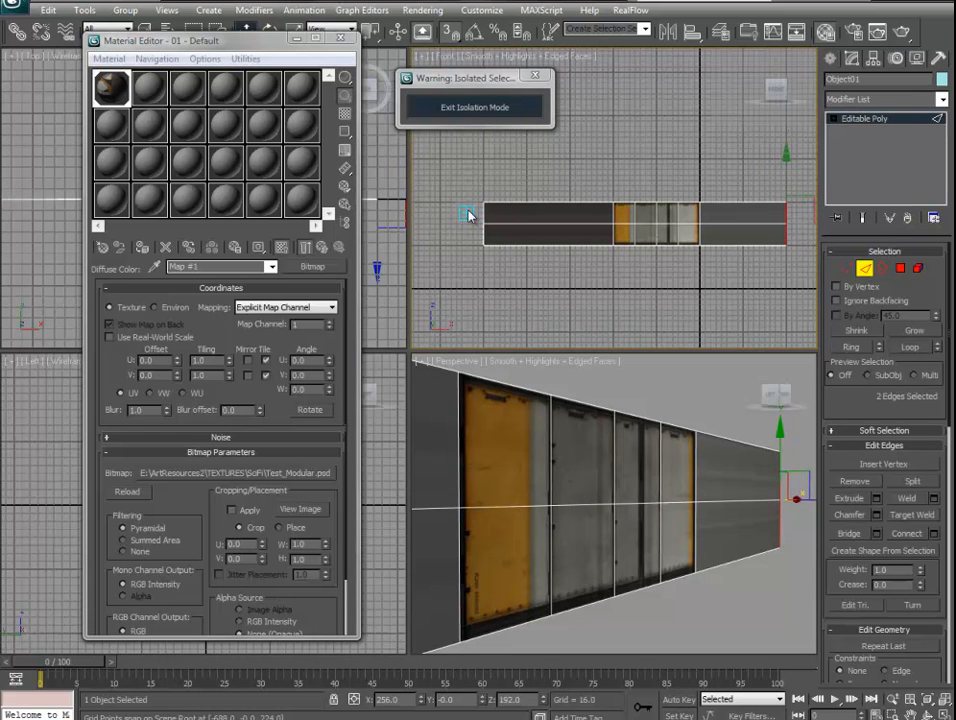
left_click(483, 212)
left_click(483, 235, "ctrl")
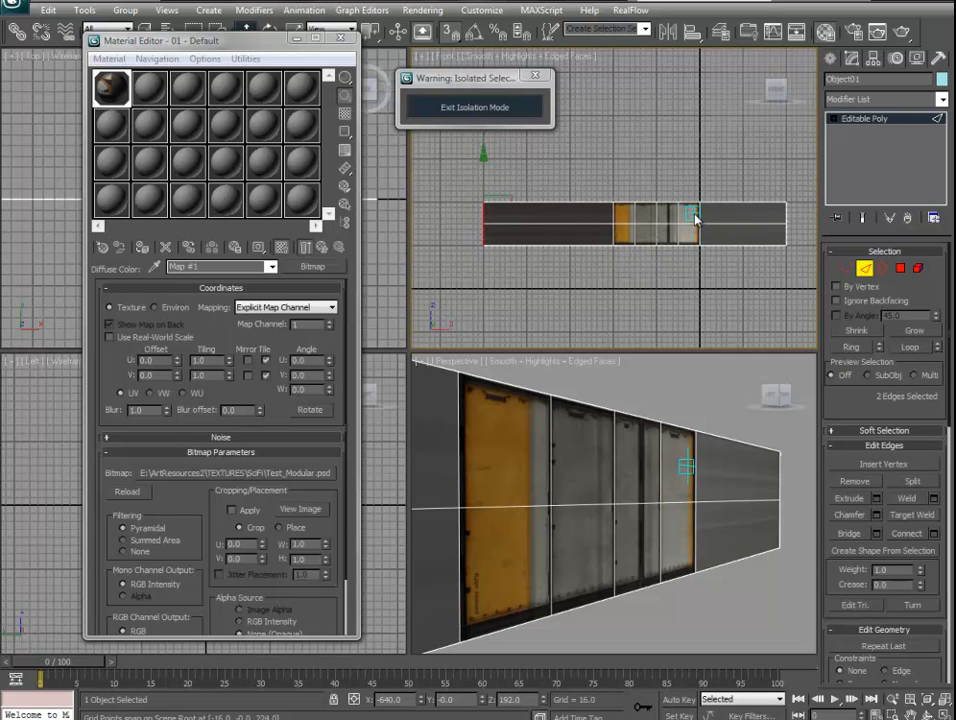
middle_click_drag(509, 224, 572, 230)
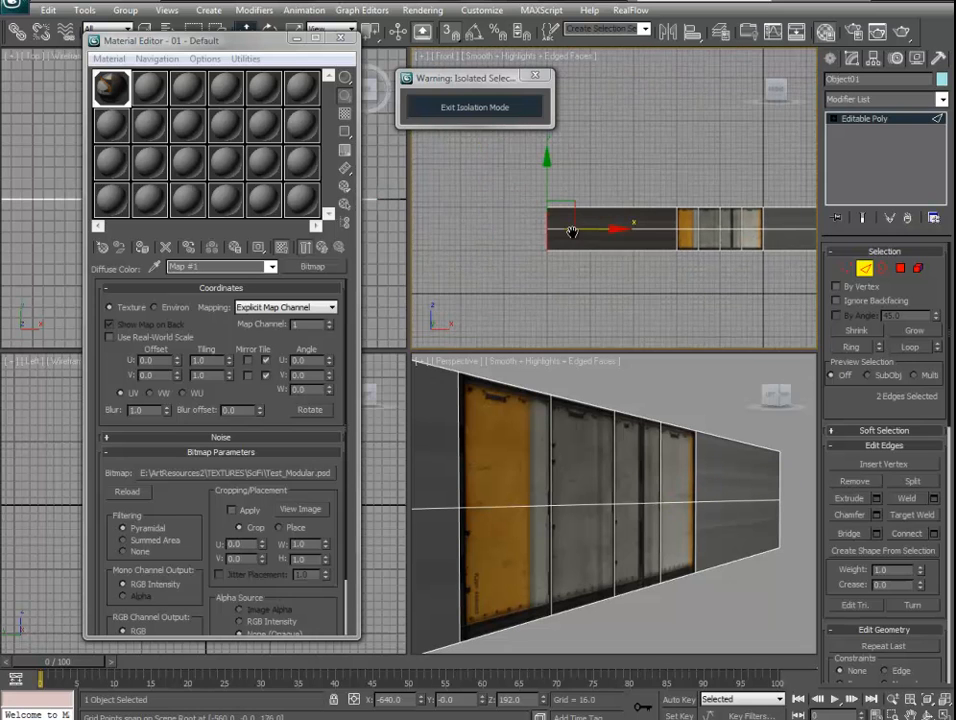
scroll(572, 231, "up", 2)
left_click_drag(578, 242, 518, 242)
middle_click_drag(596, 284, 579, 250)
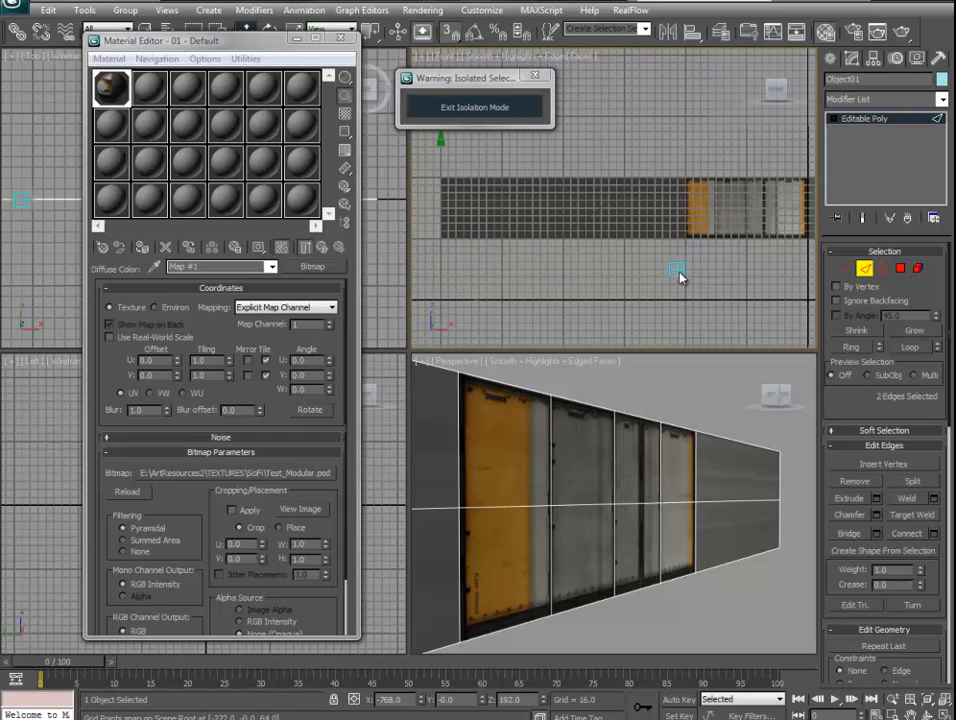
middle_click_drag(679, 271, 512, 267)
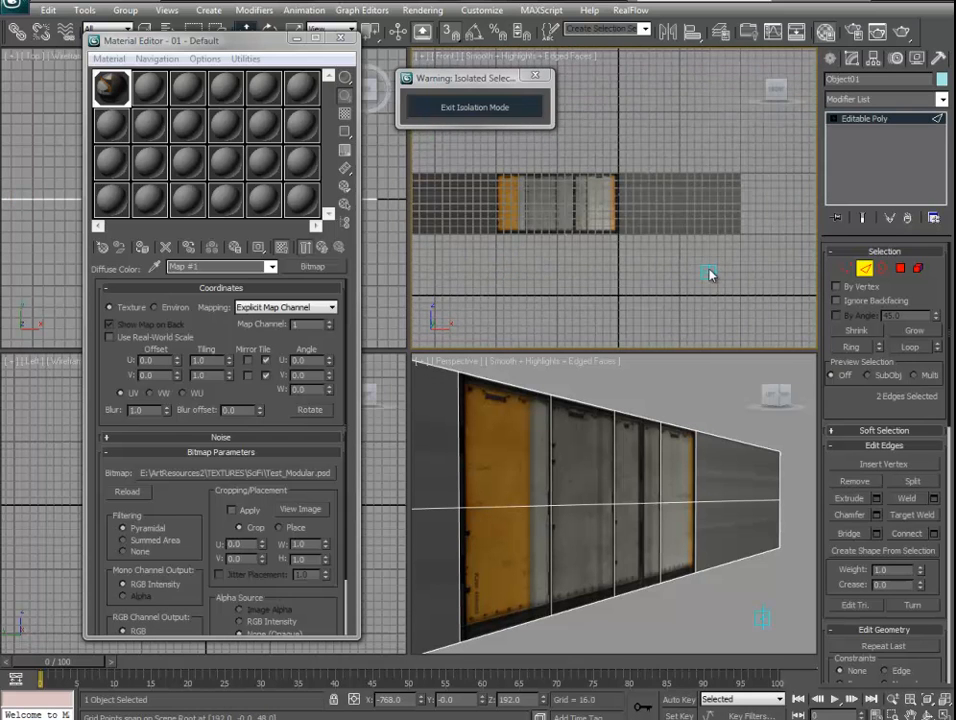
left_click(866, 118)
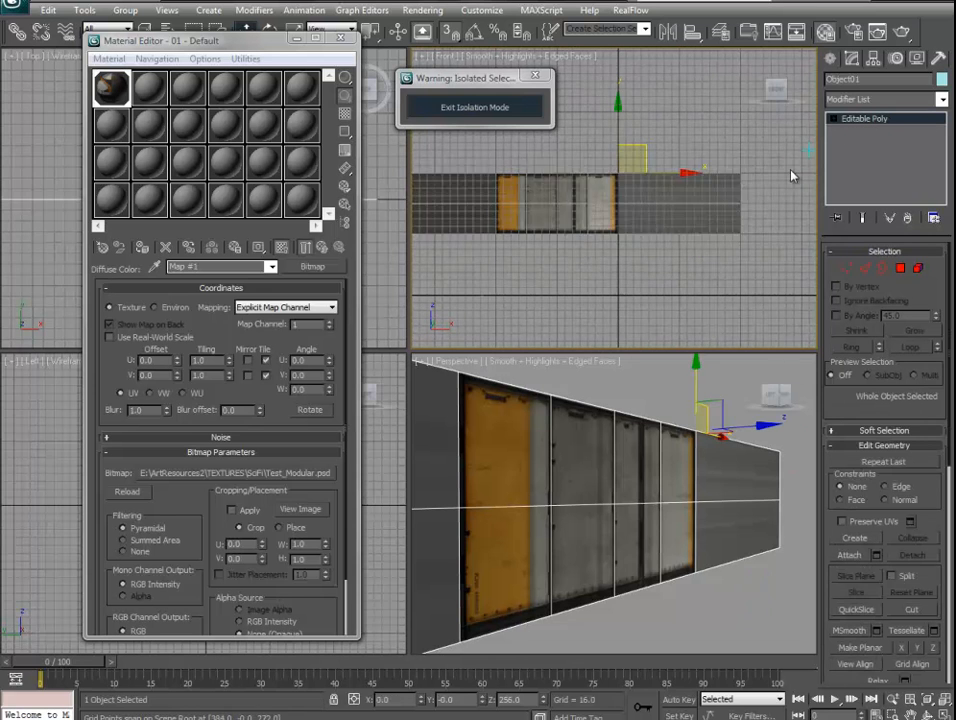
Draw a 128 by 1024 unit plane directly below the wall piece to measure its full length, and remove the plane.
middle_click_drag(552, 180, 647, 181)
scroll(640, 182, "down", 2)
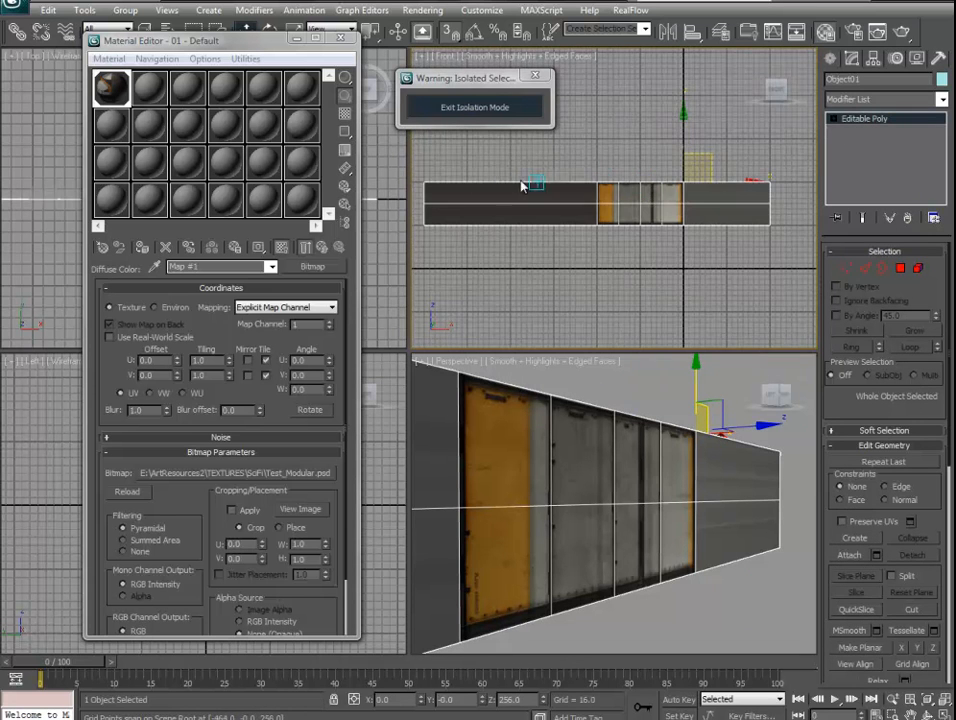
key("alt+x")
left_click(610, 162)
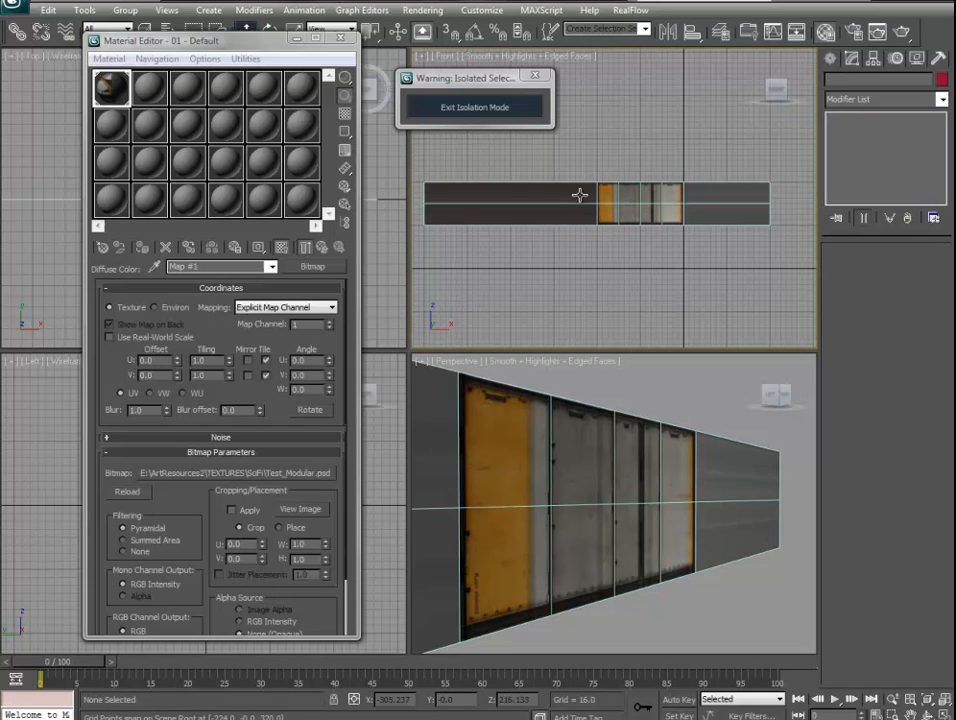
left_click(831, 59)
left_click(918, 216)
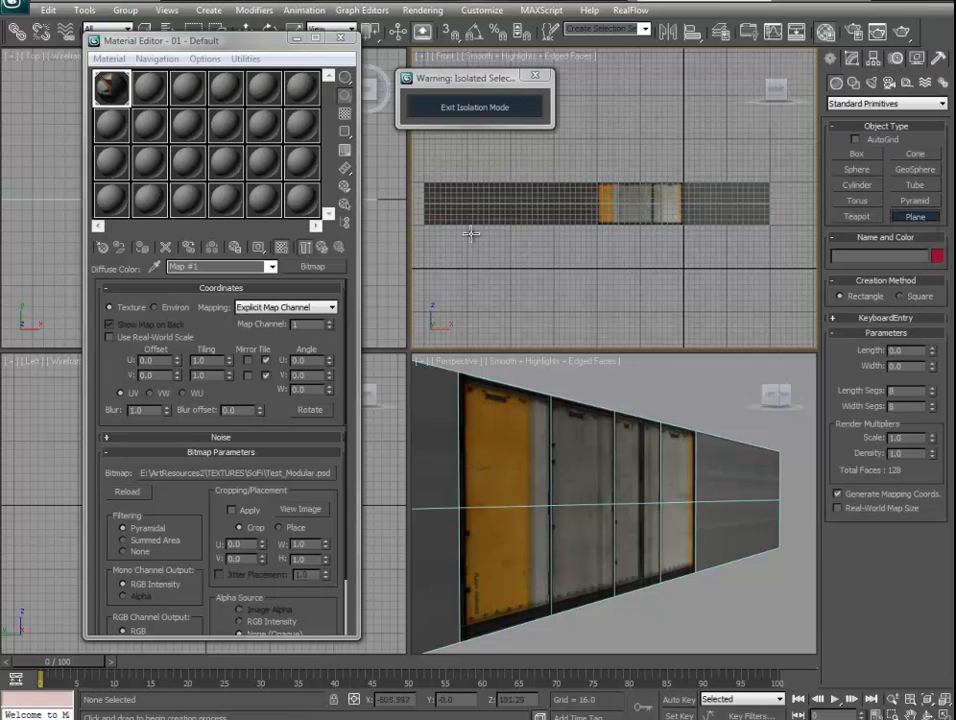
middle_click_drag(425, 268, 442, 266)
left_click_drag(441, 266, 787, 224)
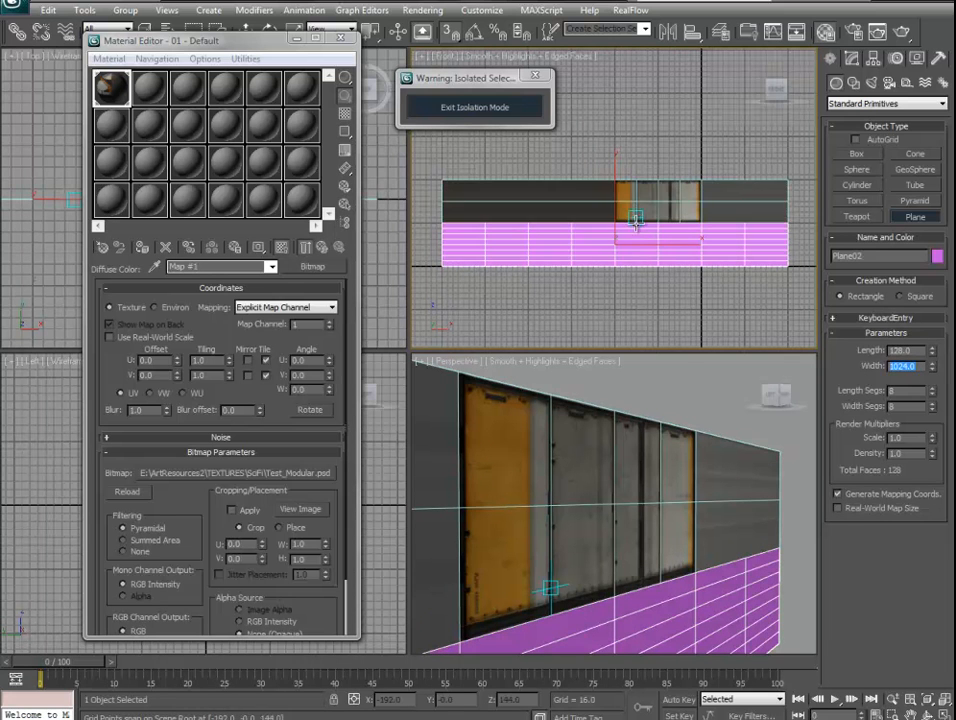
key("w")
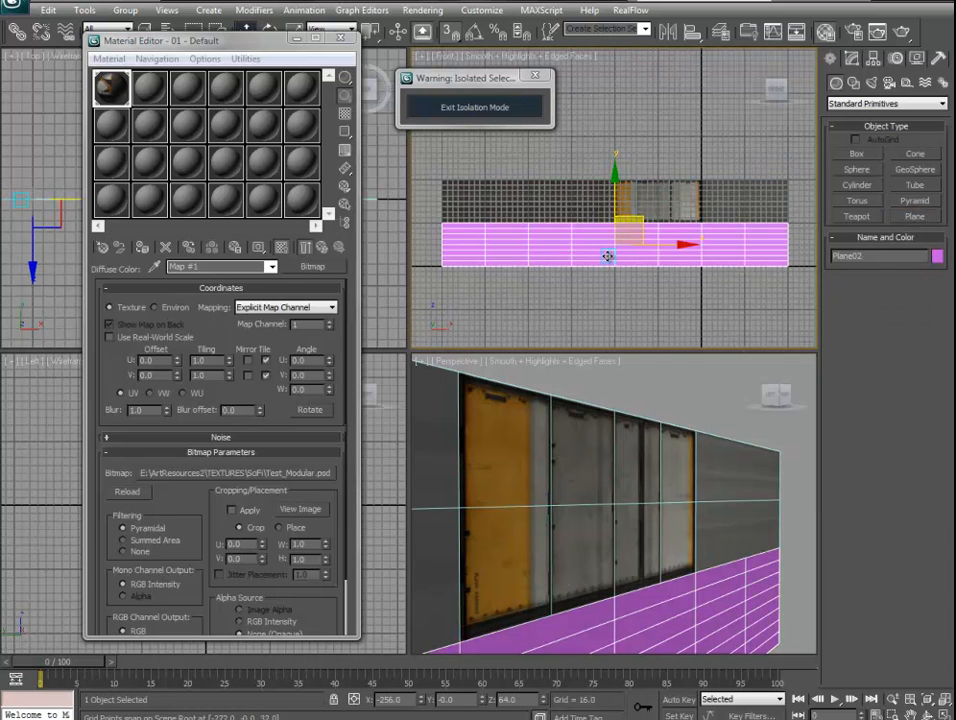
left_click_drag(607, 256, 597, 250)
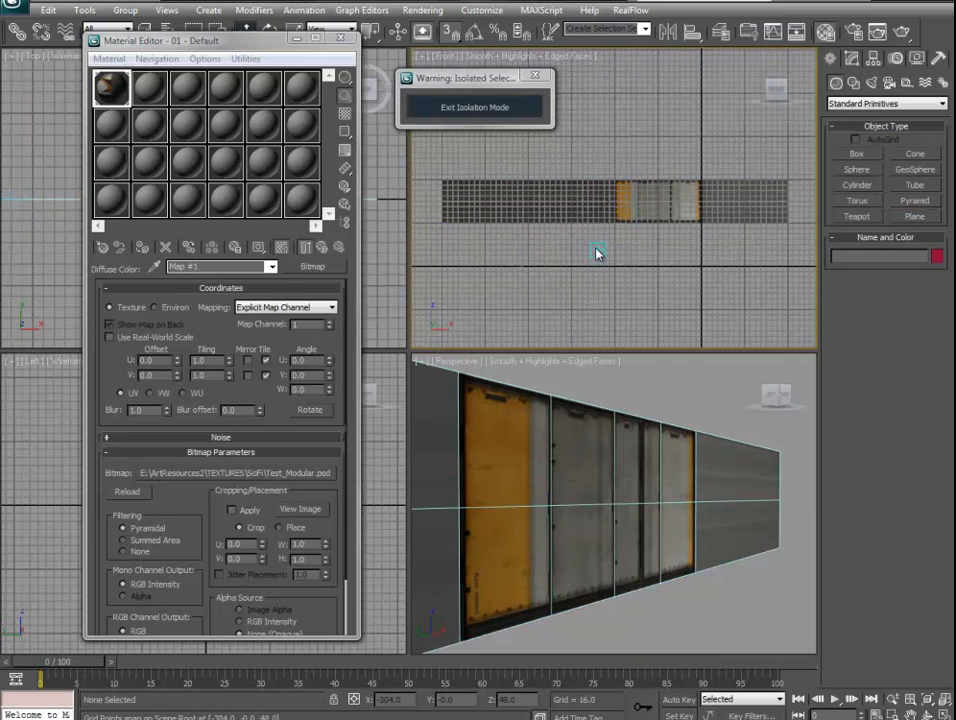
Add an Unwrap UVW modifier to the wall piece and show the Test_Modular.psd map behind its UVs in the UV editor.
left_click(549, 221)
middle_click_drag(493, 220, 538, 248)
scroll(700, 520, "down", 5)
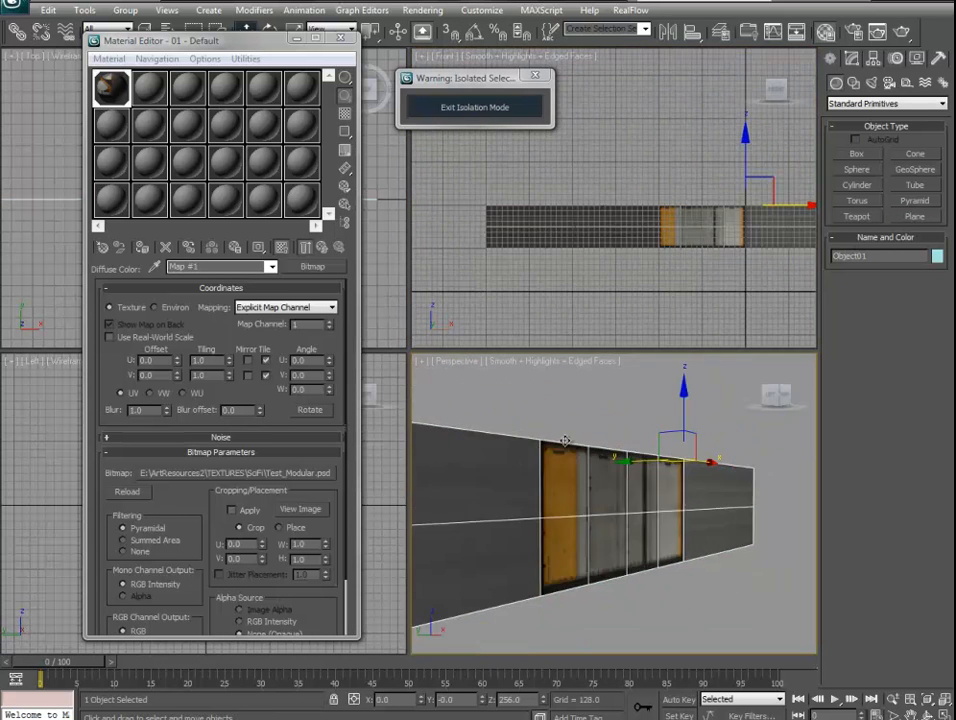
key("e")
left_click_drag(655, 513, 592, 487)
key("w")
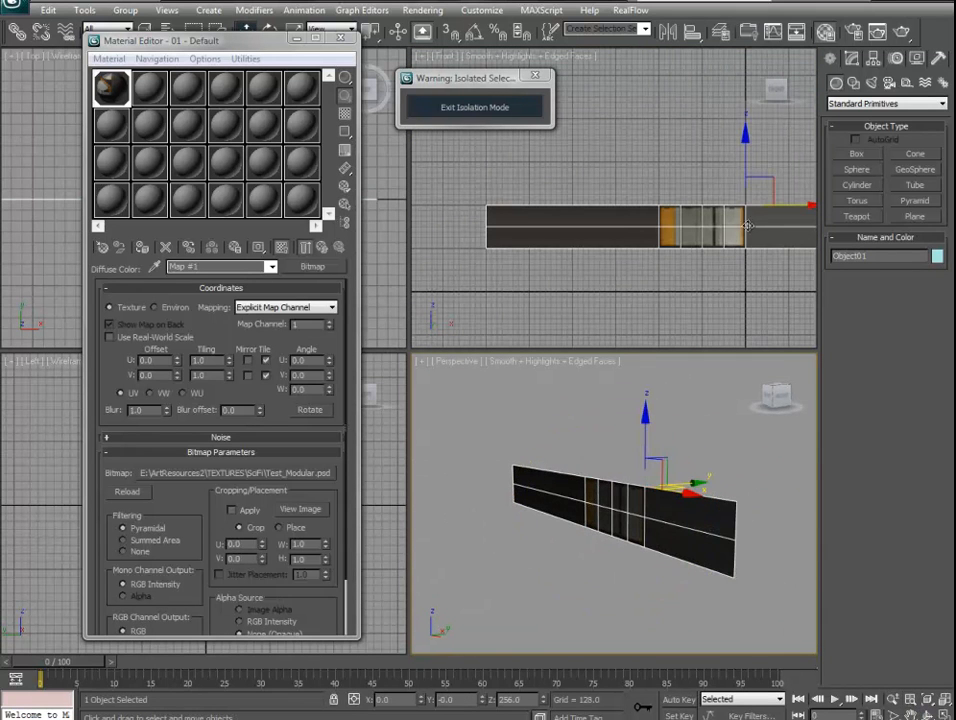
left_click(851, 60)
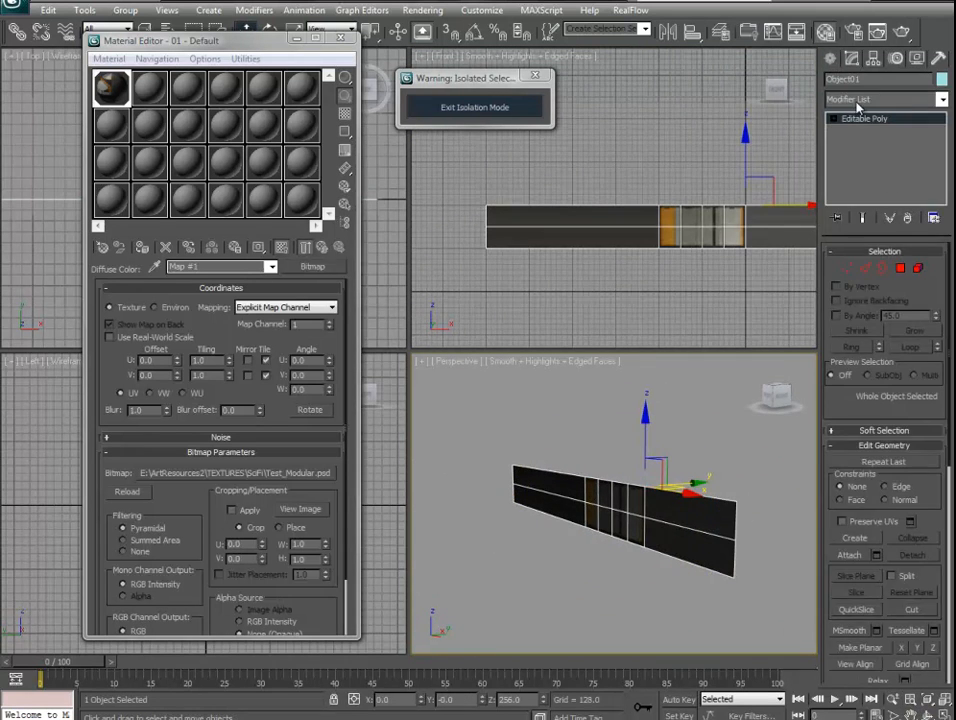
left_click(857, 100)
key("u")
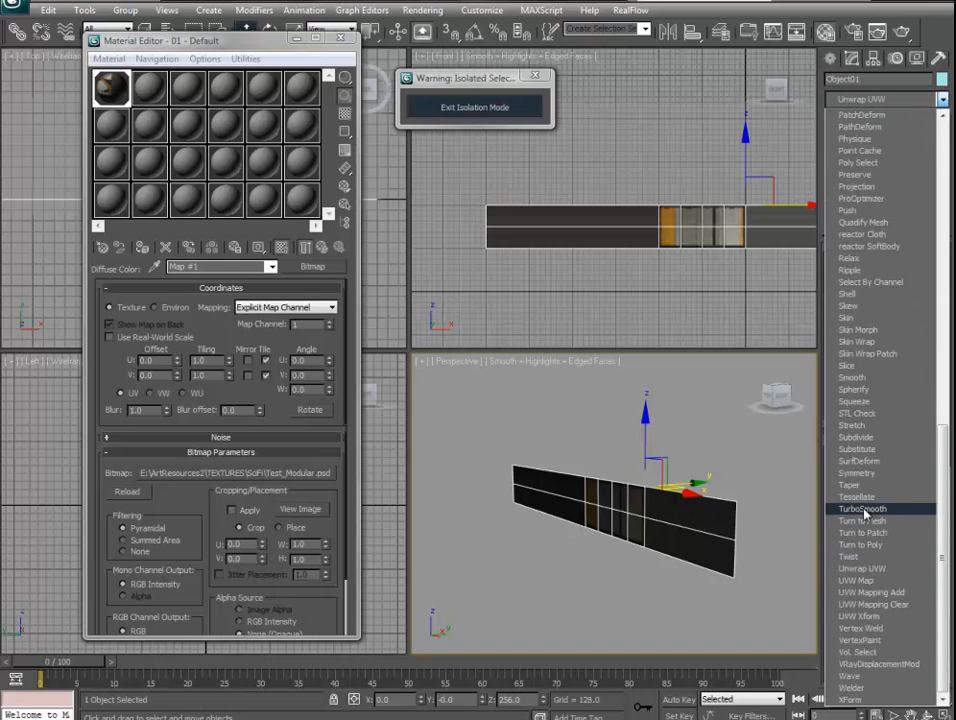
left_click(872, 569)
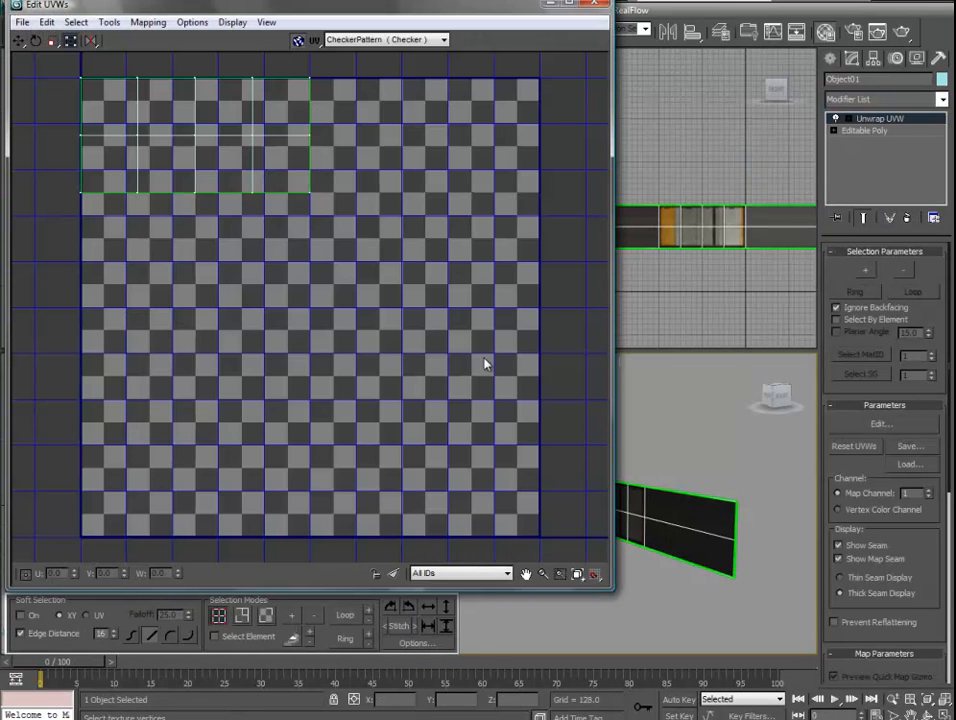
left_click(355, 40)
left_click(368, 61)
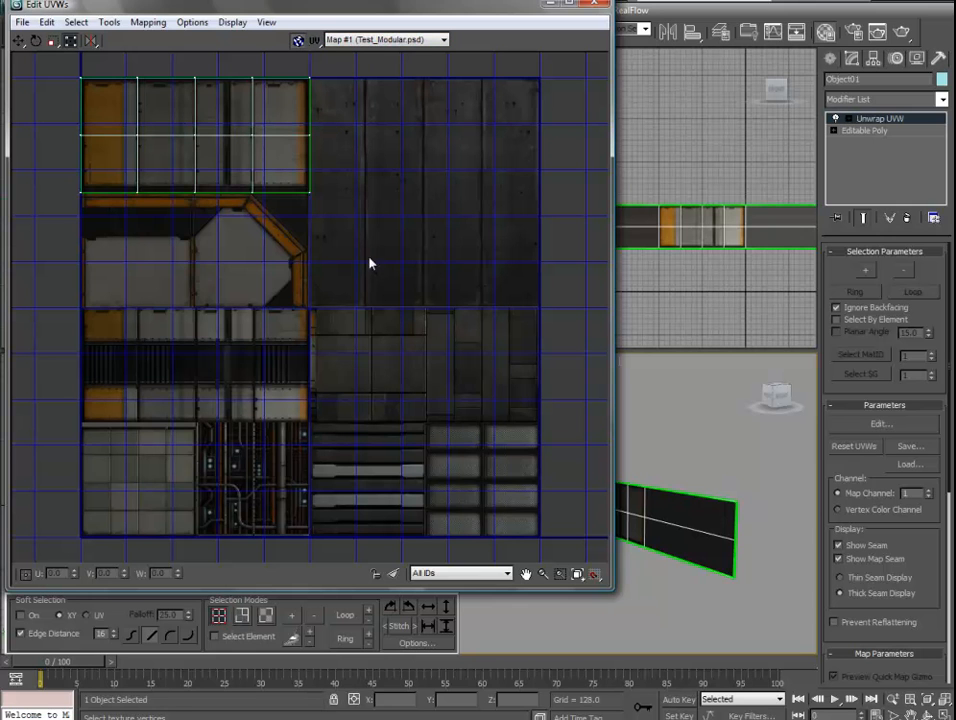
Select the faces of the wall's plain right-end section and apply a Quick Planar Map using averaged normals.
left_click(849, 119)
left_click(870, 155)
middle_click_drag(664, 477, 736, 475)
left_click(758, 501)
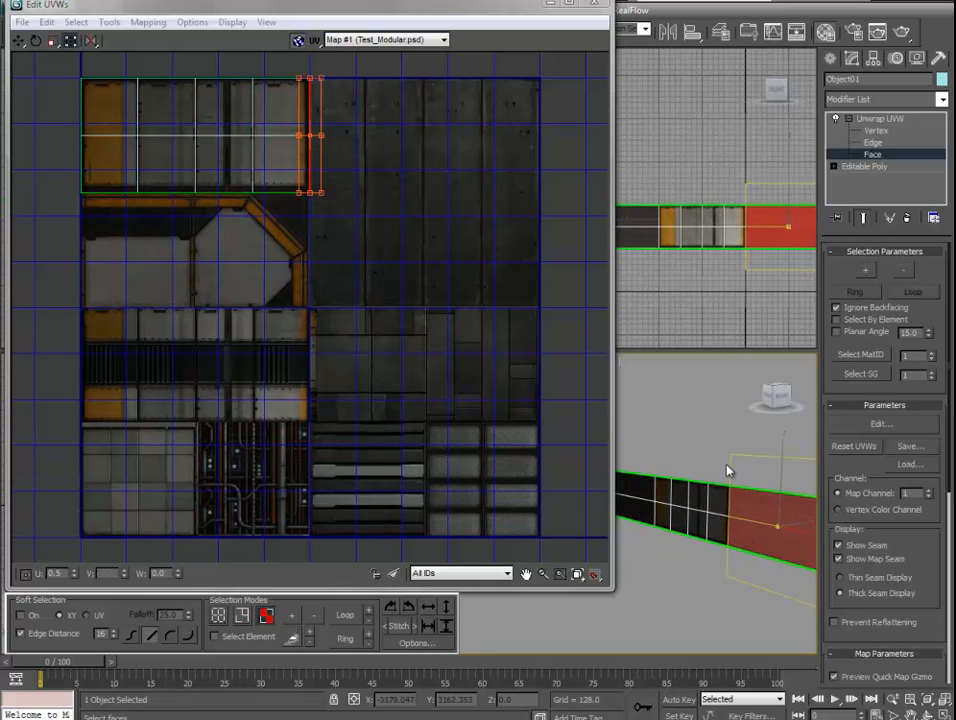
scroll(913, 551, "down", 1)
scroll(913, 551, "down", 5)
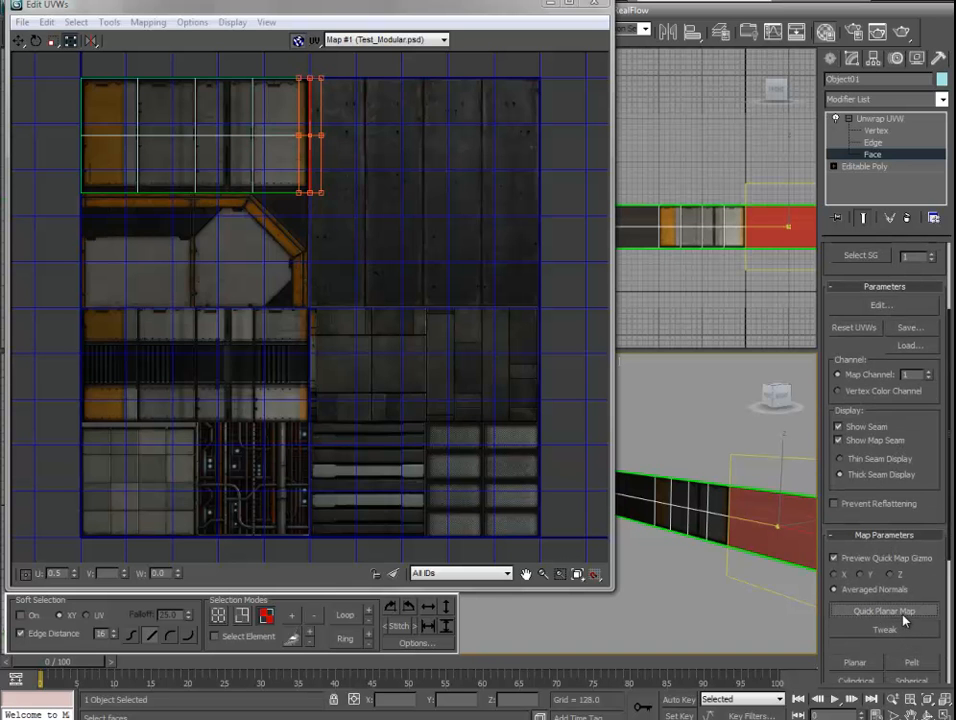
left_click(905, 610)
Slide the right-end section's UVs across the texture sheet and back to preview different regions on the wall.
middle_click_drag(384, 327, 300, 323)
scroll(275, 315, "down", 1)
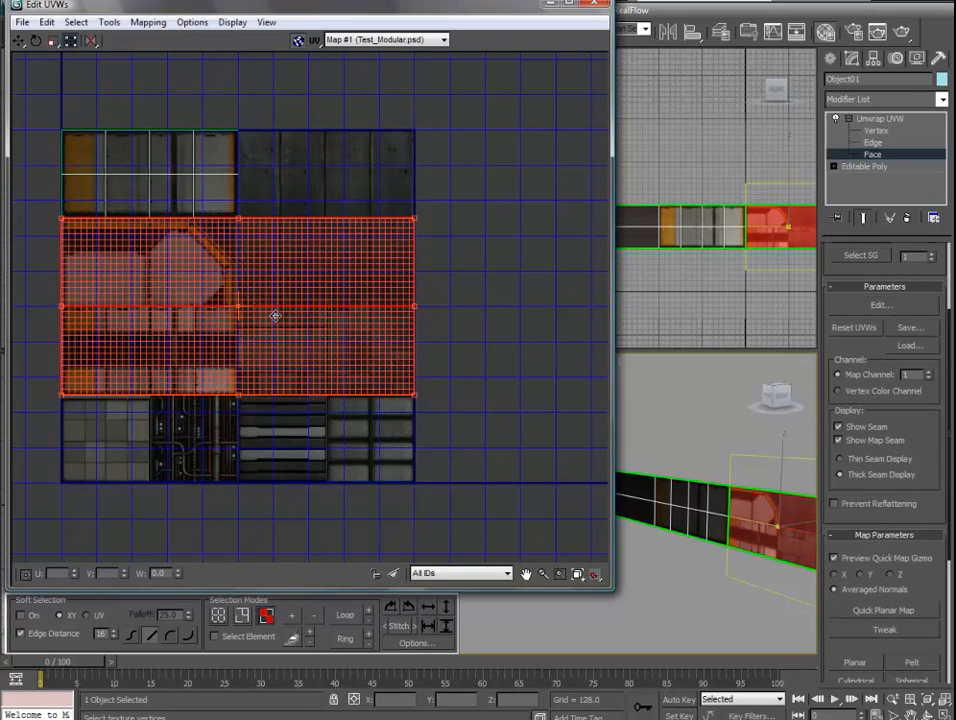
left_click_drag(226, 316, 370, 372)
middle_click_drag(370, 372, 420, 380)
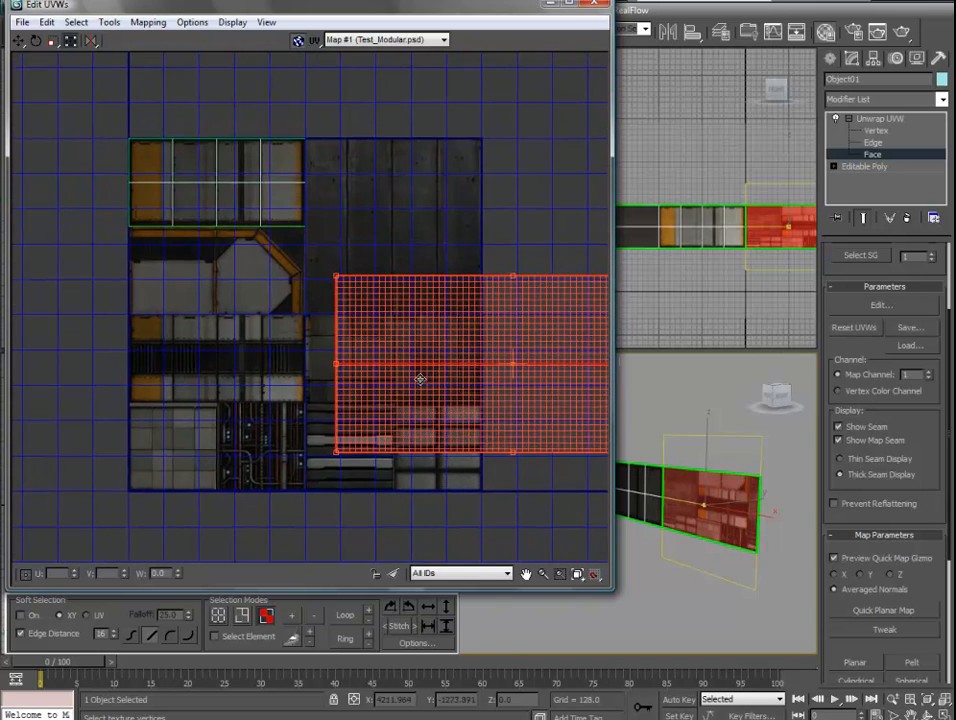
scroll(379, 362, "up", 1)
left_click_drag(391, 317, 184, 287)
middle_click_drag(184, 287, 300, 342)
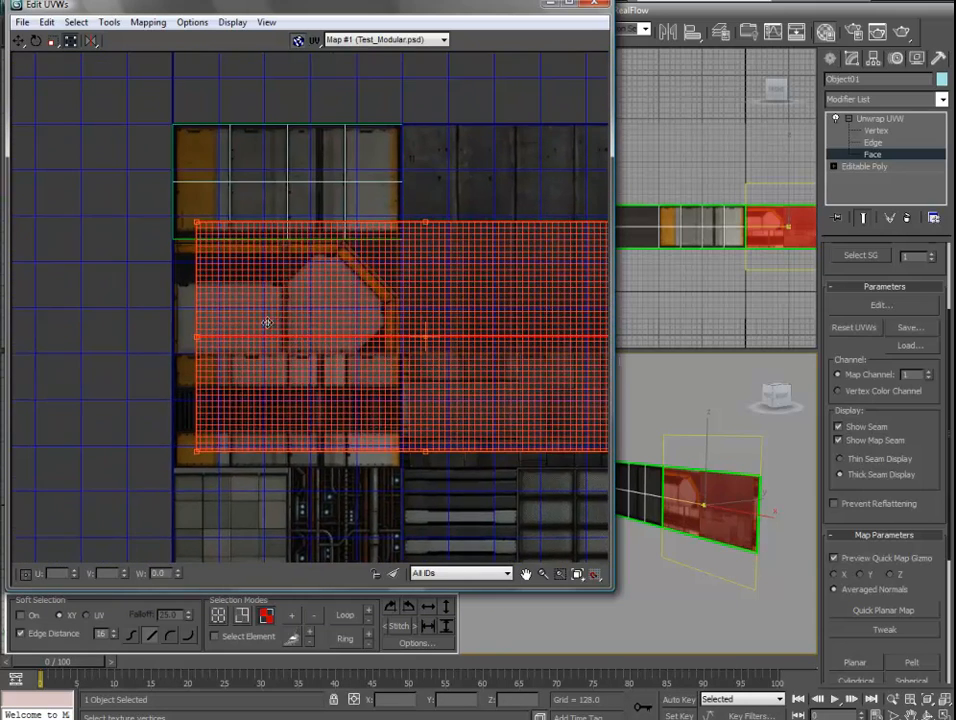
Scale the section's UVs down and position them over the orange-trimmed angled panel region, aligned to that region's left edge.
scroll(268, 322, "up", 1)
left_click_drag(259, 304, 188, 275)
key("r")
key("w")
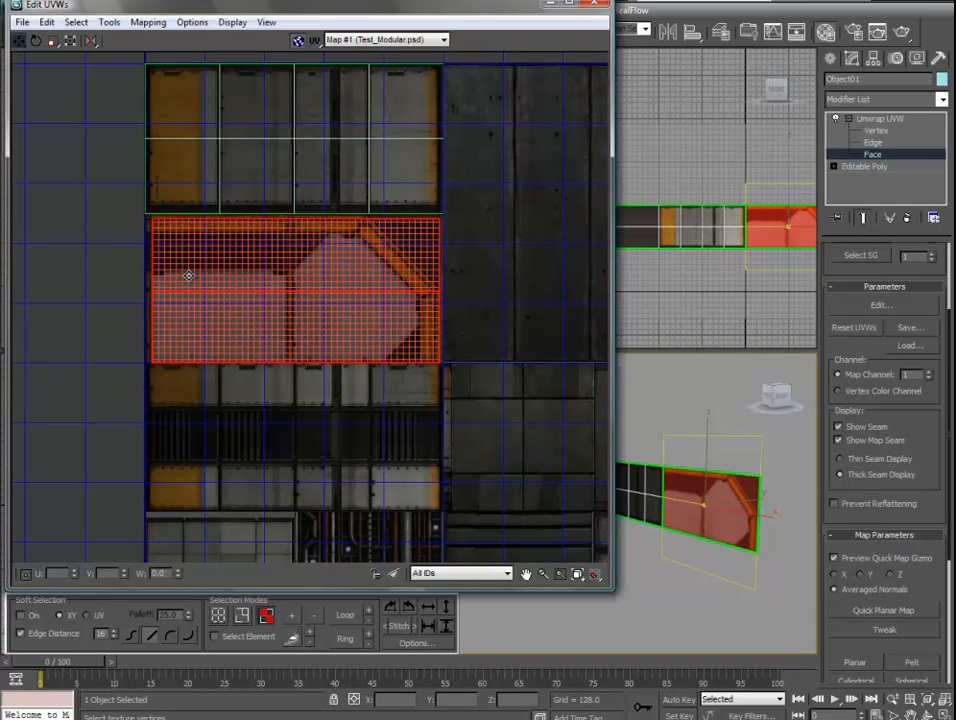
middle_click_drag(200, 277, 211, 317)
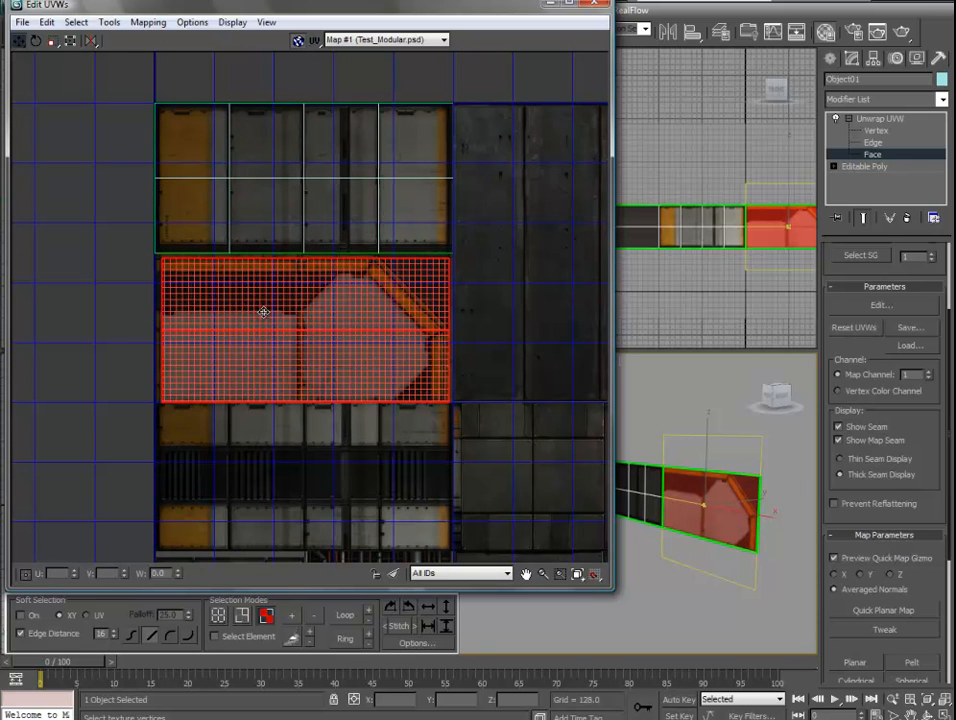
middle_click_drag(262, 313, 264, 331)
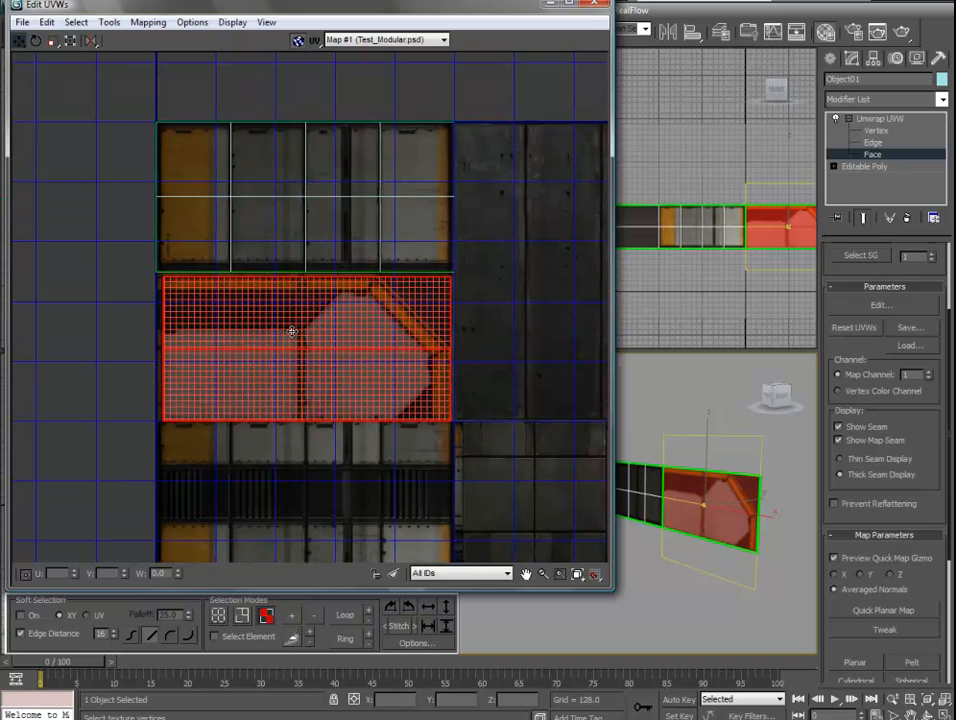
scroll(287, 331, "up", 2)
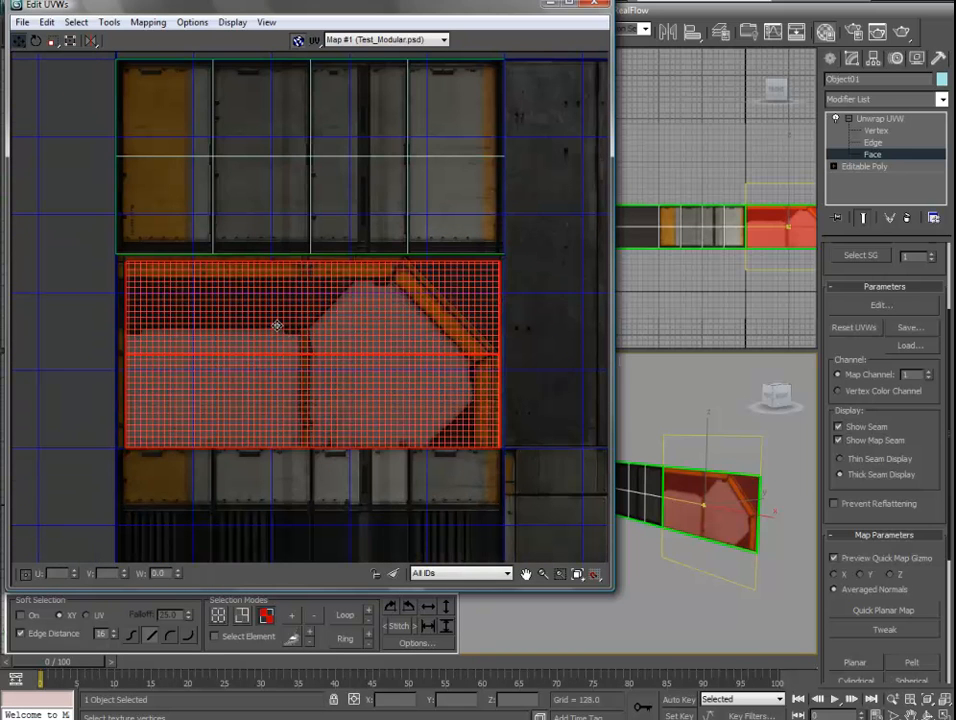
left_click_drag(274, 324, 266, 321)
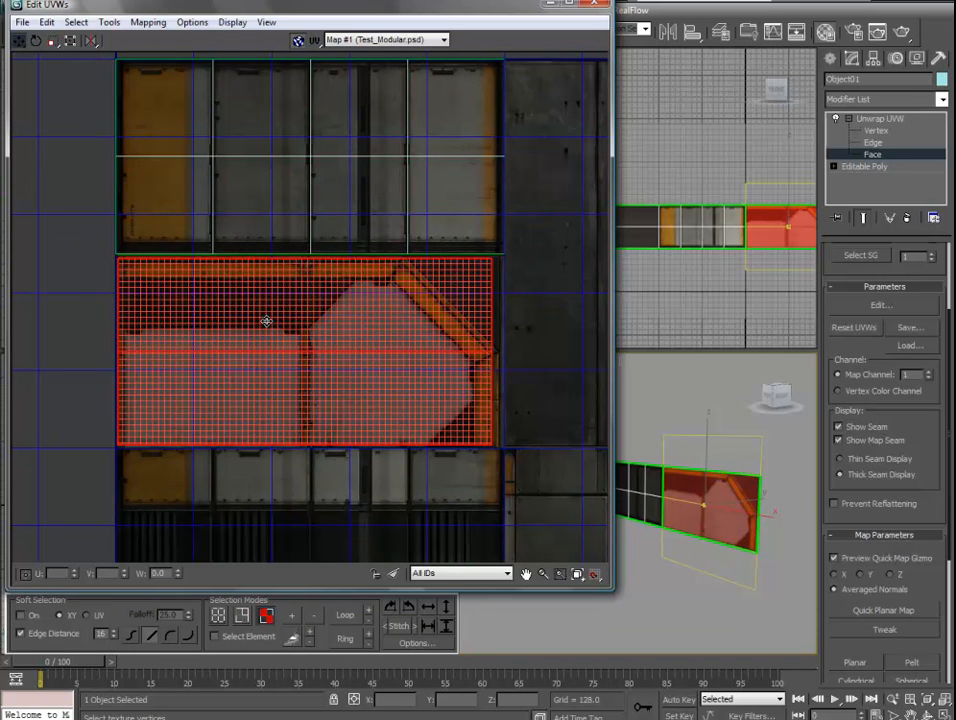
Shrink the section's UVs to a small patch over the orange divider, inspect the texture resolution on the wall, and enlarge them again.
key("r")
left_click_drag(300, 318, 305, 495)
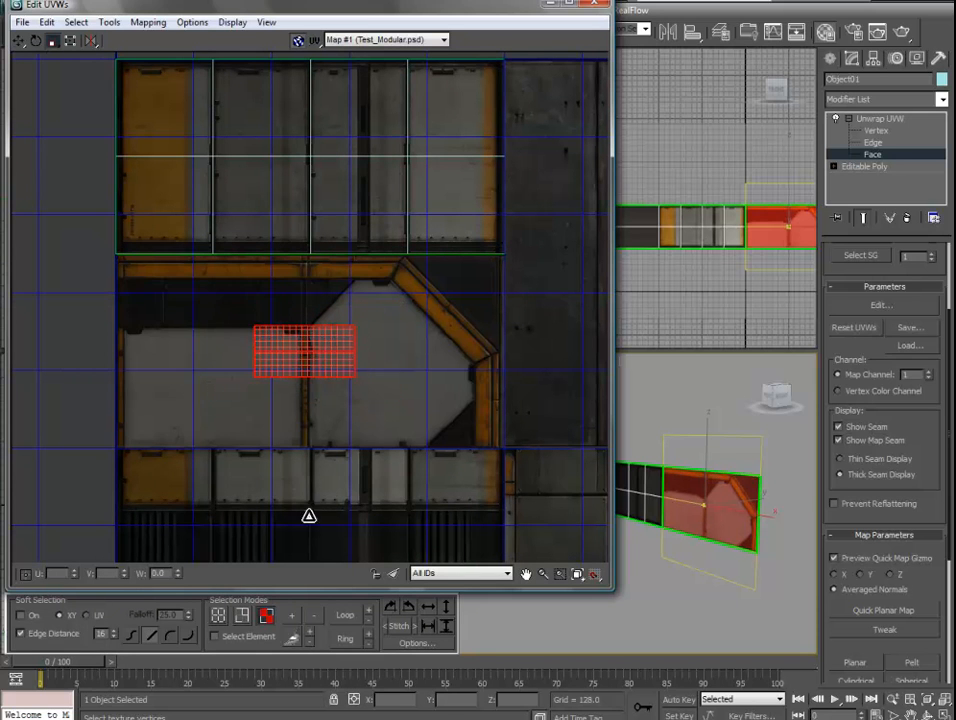
left_click_drag(303, 341, 303, 427)
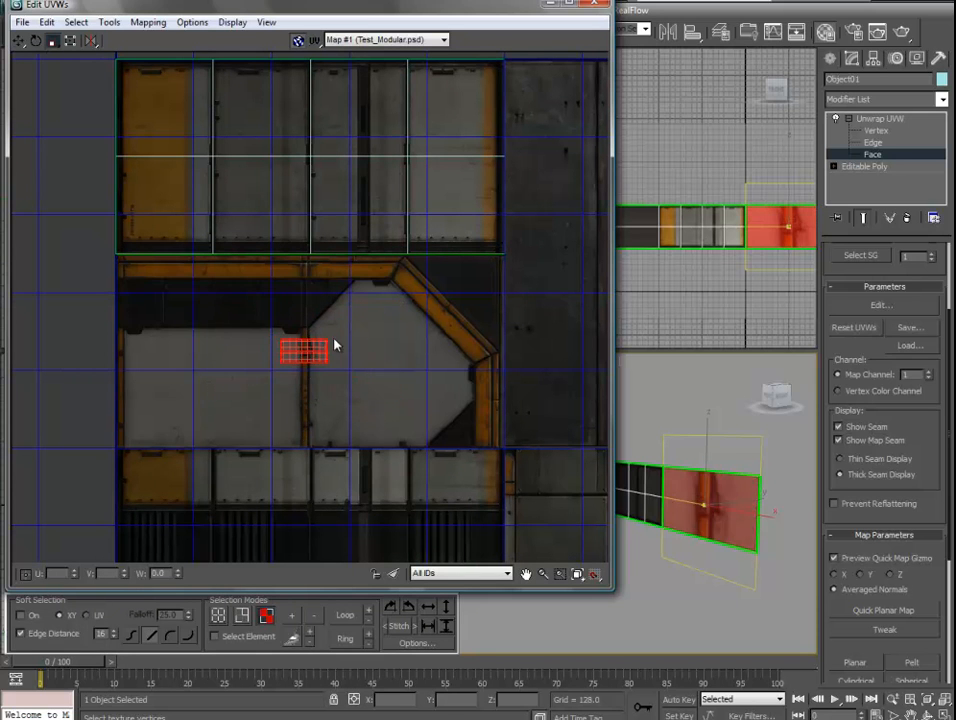
middle_click_drag(749, 532, 703, 529)
scroll(736, 534, "up", 3)
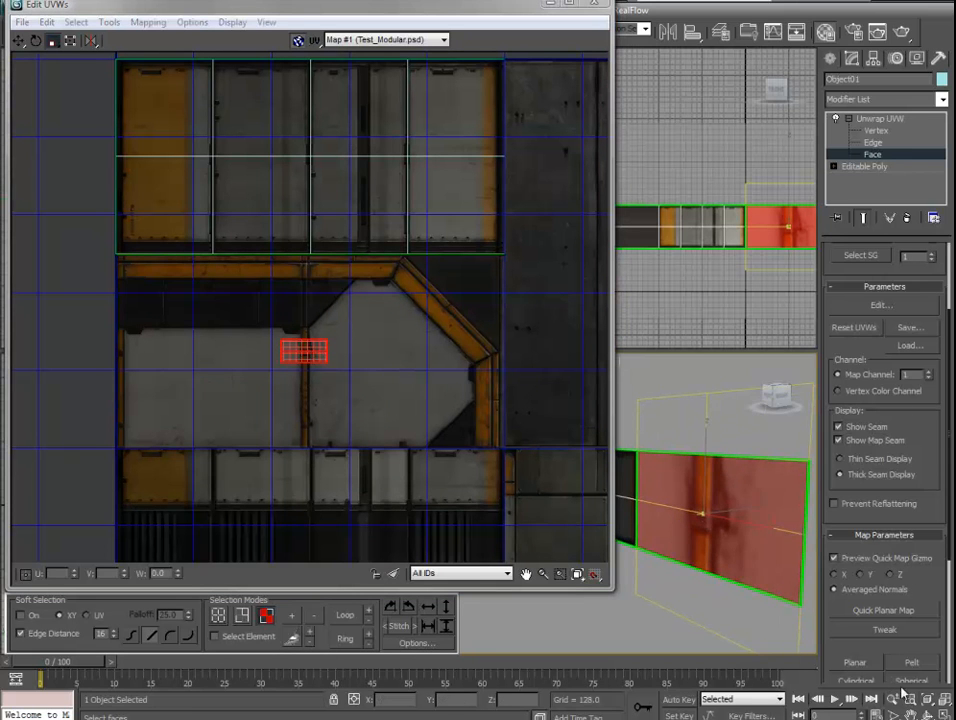
left_click(928, 715)
left_click_drag(705, 525, 755, 523)
middle_click_drag(755, 523, 650, 519)
left_click_drag(650, 519, 683, 527)
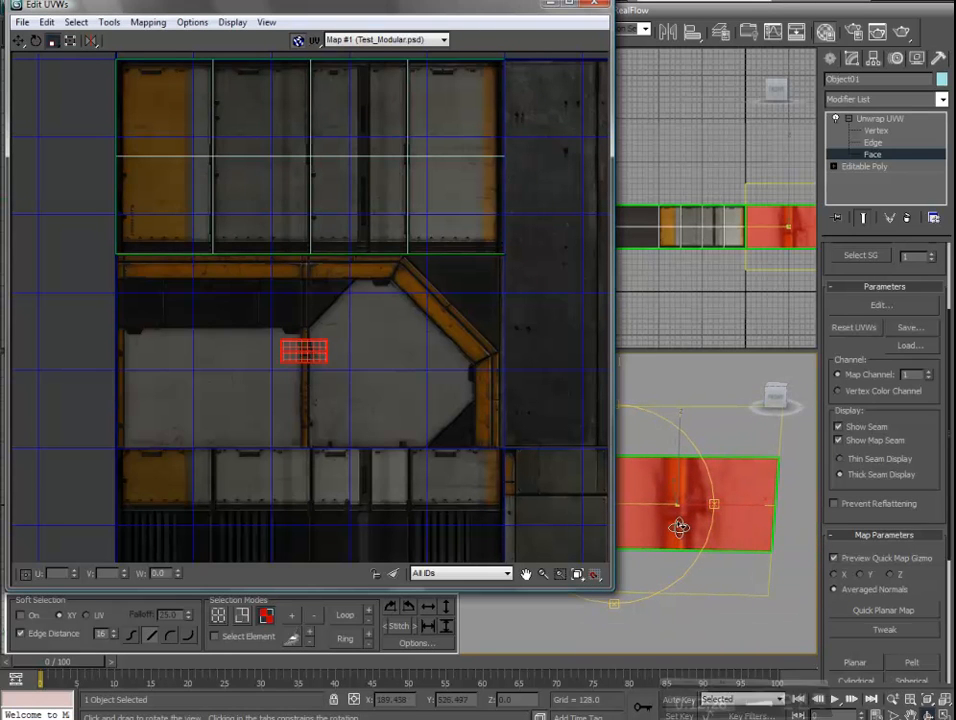
left_click_drag(308, 351, 295, 0)
left_click_drag(297, 250, 288, 290)
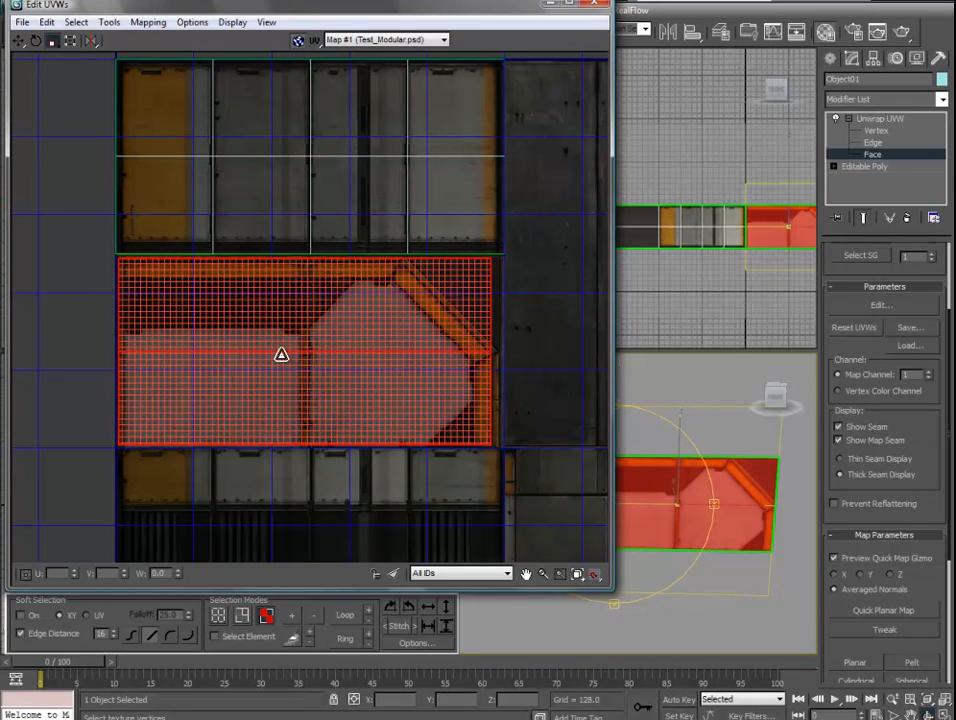
Scale the right-end section's UVs to fill the orange-trimmed angled panel region and align them with the region's left edge.
left_click_drag(300, 353, 265, 331)
key("w")
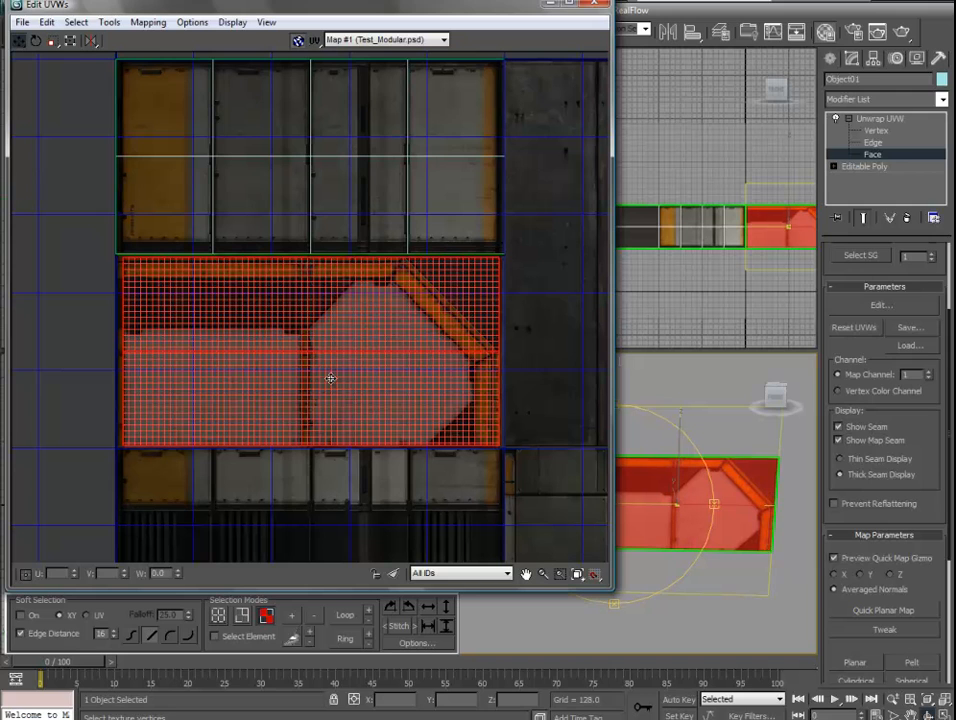
key("r")
left_click_drag(298, 366, 269, 345)
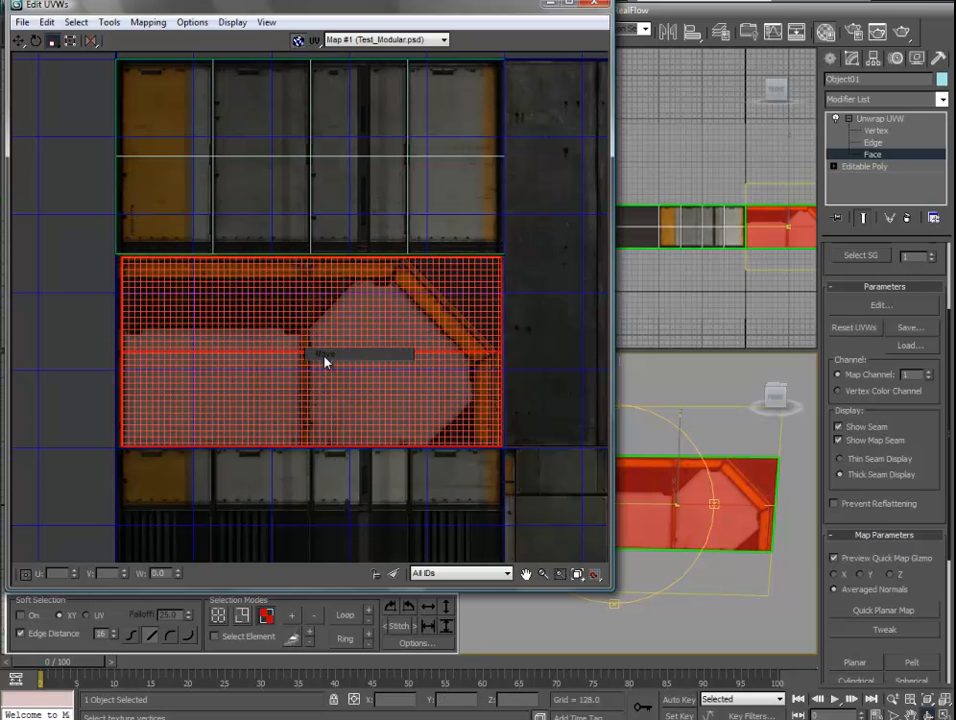
left_click_drag(306, 353, 301, 351)
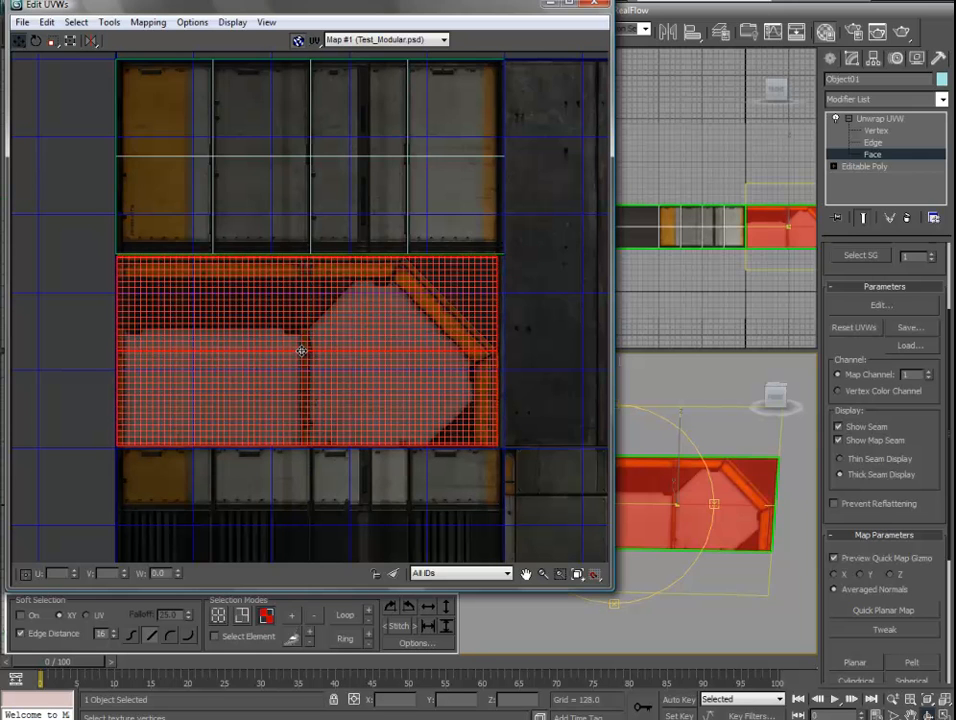
Select the upper face of the wall's long left section and apply a Quick Planar Map using averaged normals.
middle_click_drag(469, 307, 345, 352)
scroll(382, 249, "down", 3)
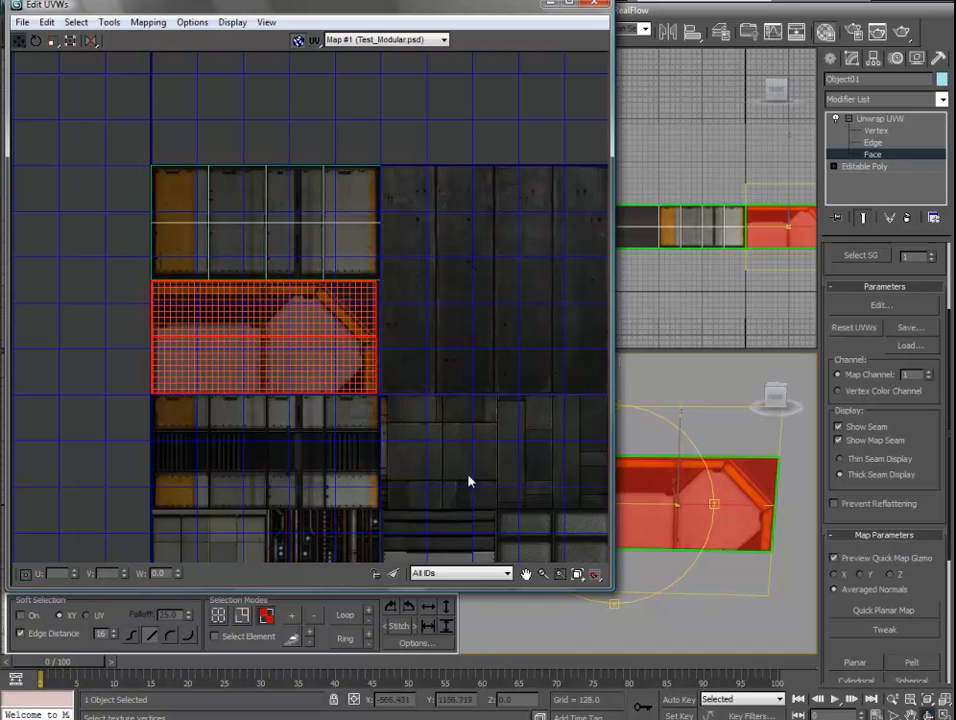
mouse_move(684, 506)
left_mouse_down()
mouse_move(711, 517)
mouse_move(683, 507)
left_mouse_up()
scroll(650, 465, "down", 2)
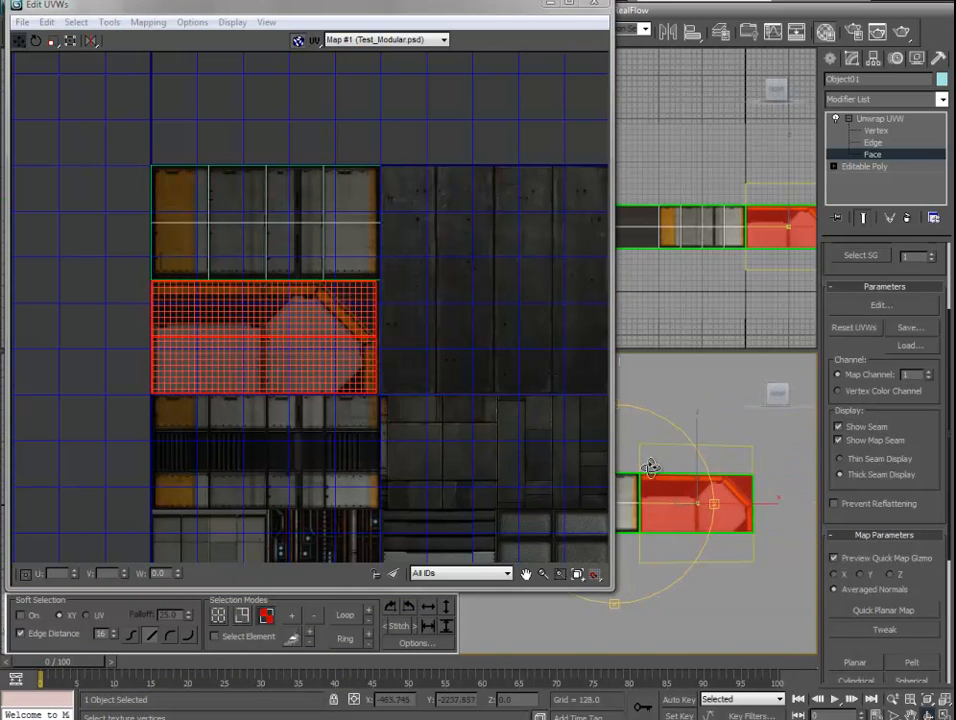
middle_click_drag(660, 468, 772, 474, "alt")
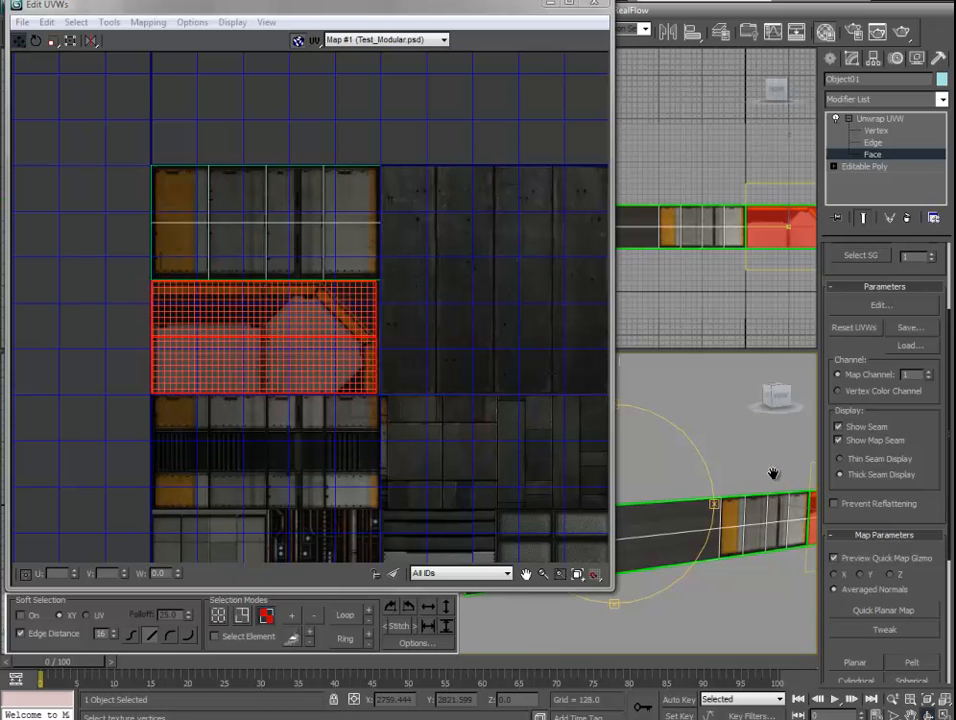
middle_click_drag(727, 514, 683, 559, "alt")
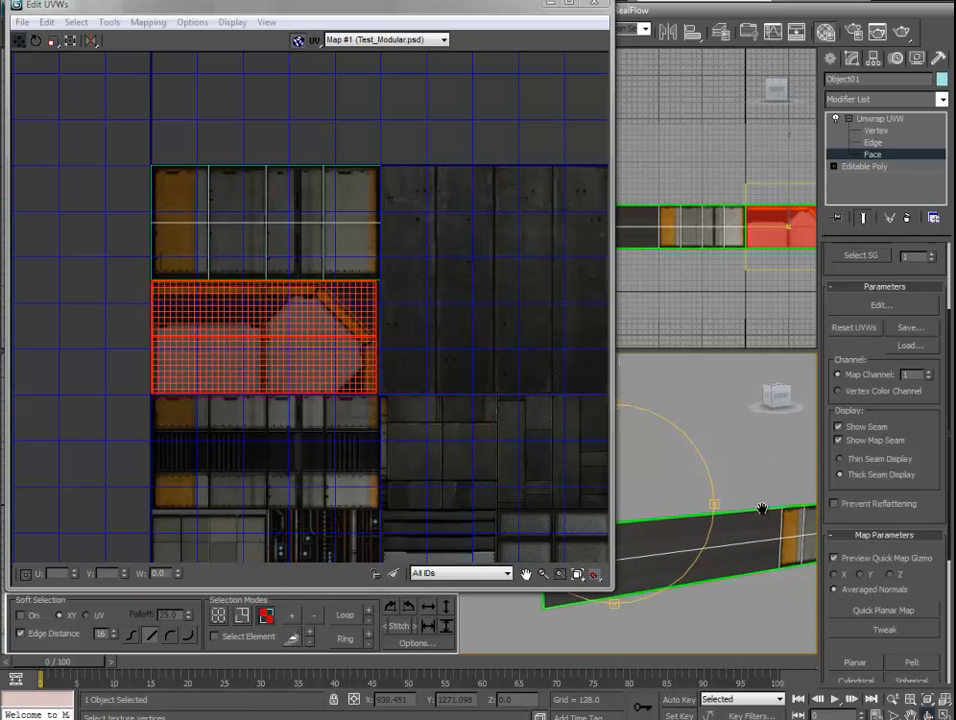
left_click(682, 540)
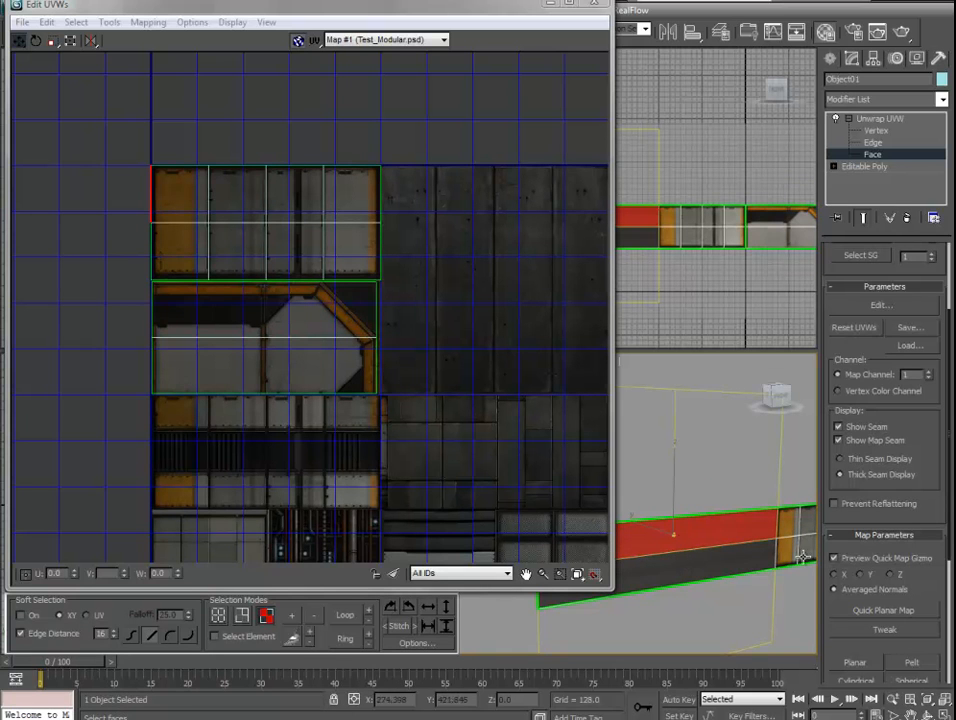
left_click(883, 610)
Scale the upper strip's UVs down to half the sheet's width and fit them over the dark vented band at the left edge.
middle_click_drag(377, 378, 262, 320)
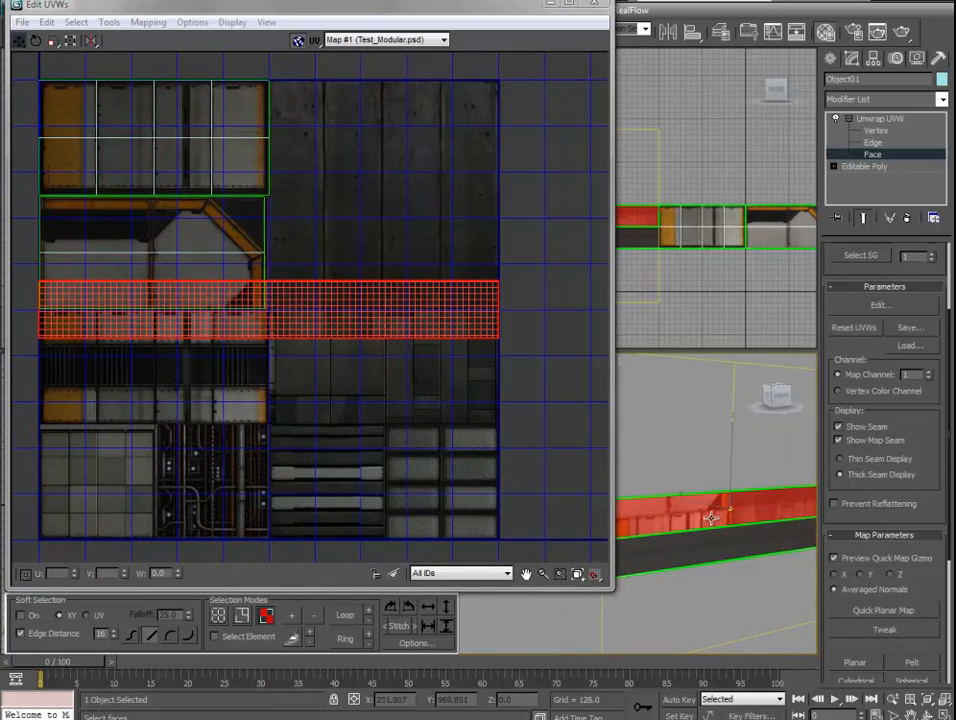
middle_click_drag(312, 346, 353, 352)
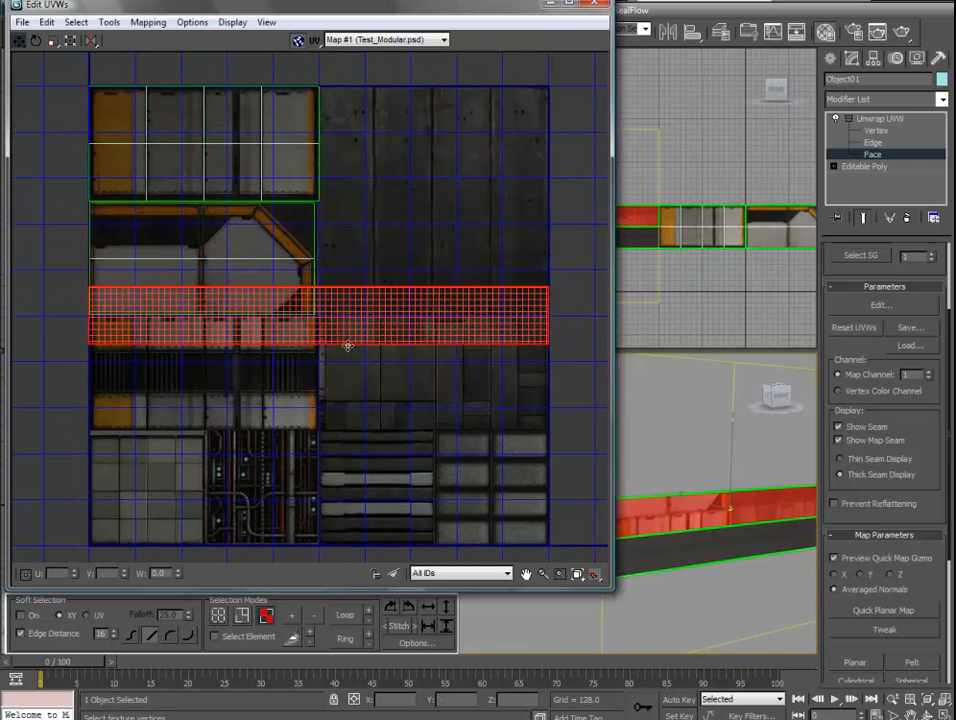
left_click_drag(275, 320, 294, 380)
scroll(230, 367, "up", 4)
scroll(213, 367, "up", 2)
left_click_drag(213, 367, 326, 425)
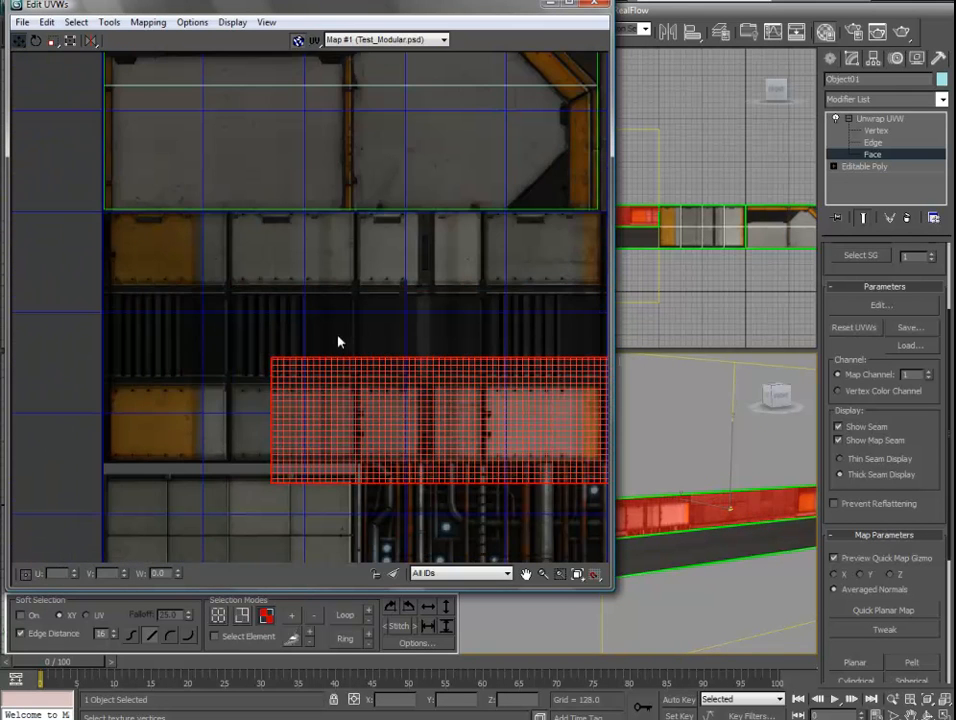
middle_click_drag(340, 331, 226, 331)
scroll(226, 331, "down", 3)
key("r")
left_click_drag(230, 363, 271, 427)
key("w")
left_click_drag(420, 386, 171, 346)
left_click_drag(153, 342, 122, 335)
key("w")
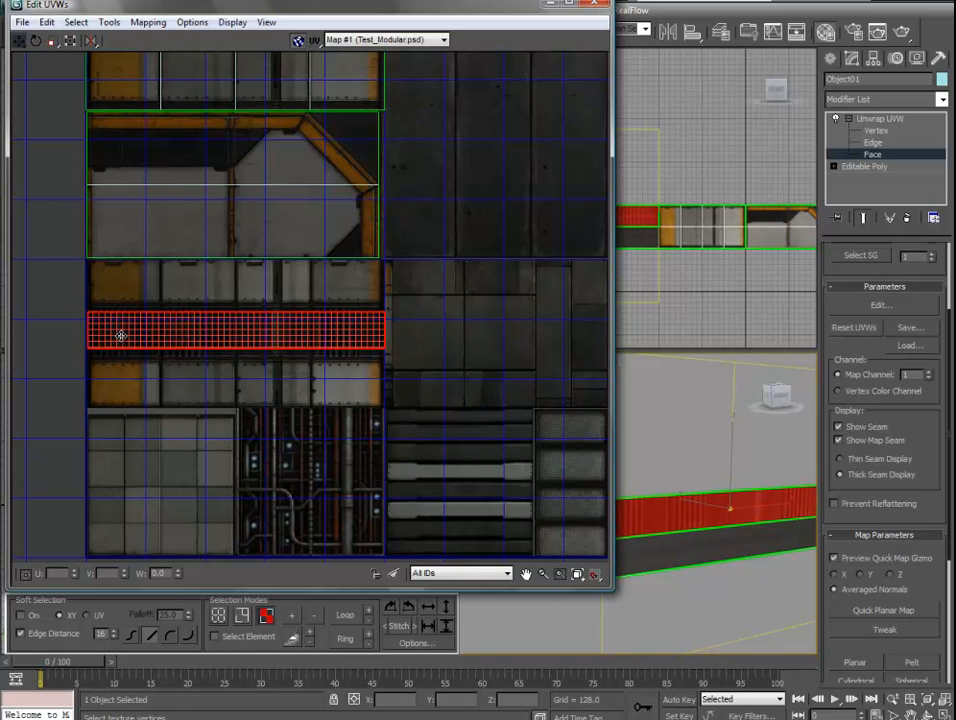
Select the lower face of the long left section and apply a Quick Planar Map using averaged normals.
middle_click_drag(752, 442, 732, 431, "alt")
middle_click_drag(329, 289, 300, 366)
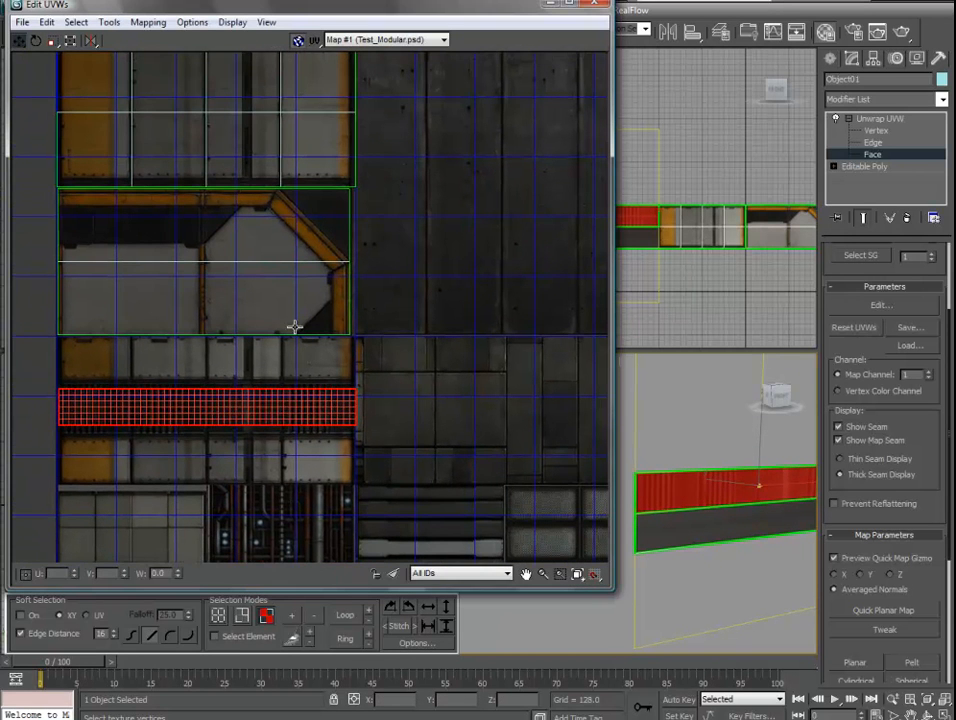
left_click(693, 535)
middle_click_drag(358, 348, 292, 348)
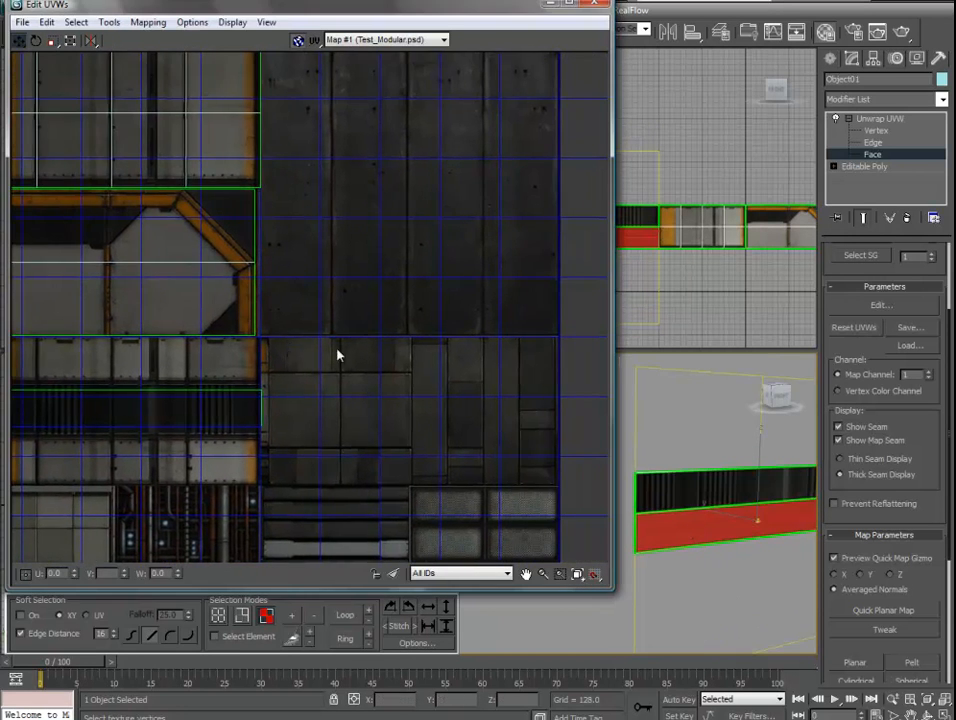
left_click(856, 663)
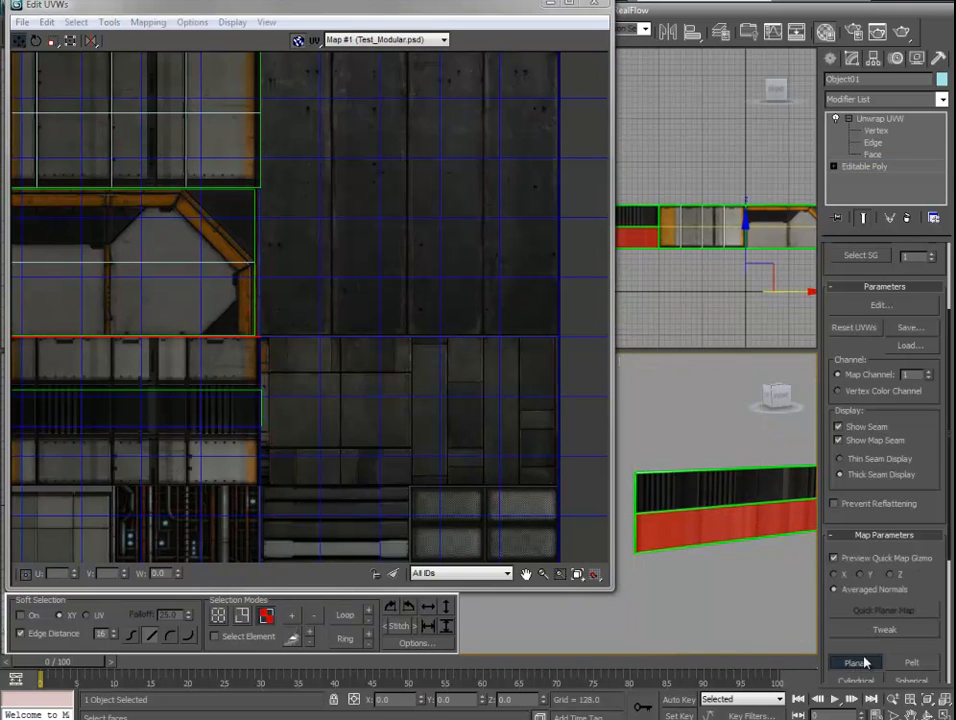
left_click(884, 610)
Scale the lower strip's UVs down and move them onto the large dark metal panel region of the texture sheet.
scroll(274, 355, "down", 4)
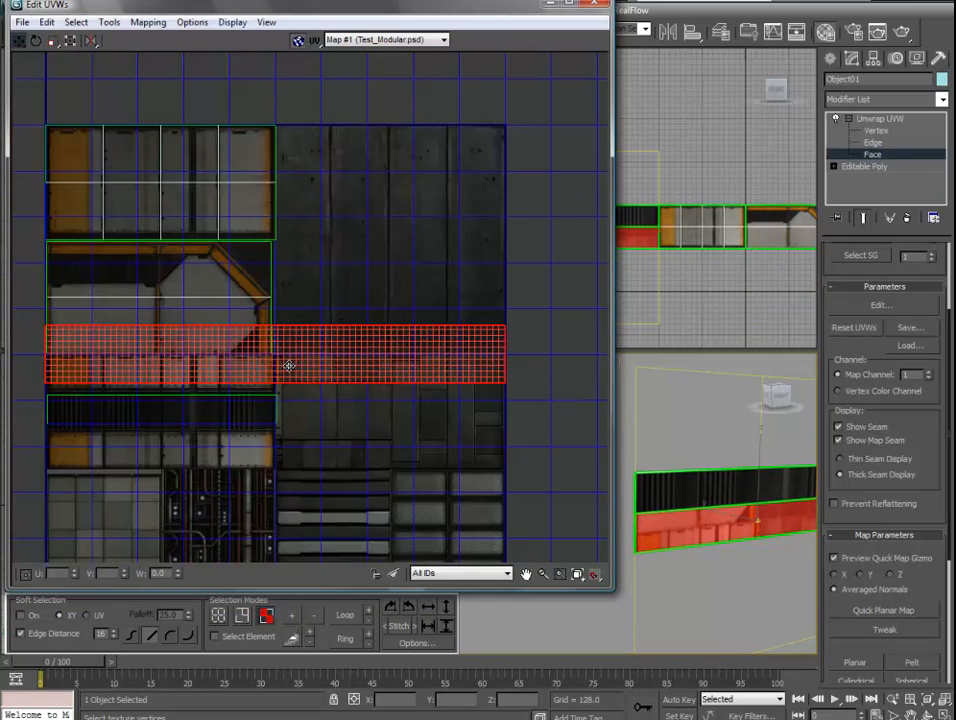
left_click_drag(272, 358, 275, 420)
key("w")
left_click_drag(273, 359, 312, 334)
scroll(288, 296, "up", 3)
key("r")
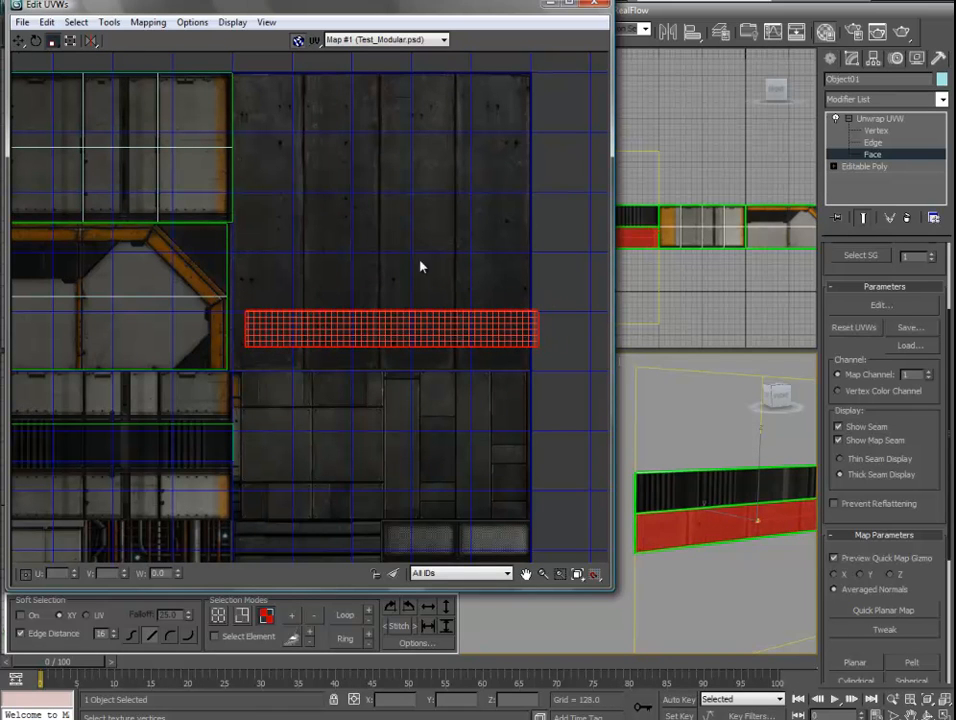
Fit the lower strip's UVs to the width of the dark metal panel region, just above that region's bottom edge.
middle_click_drag(358, 232, 354, 275)
middle_click_drag(283, 331, 369, 237)
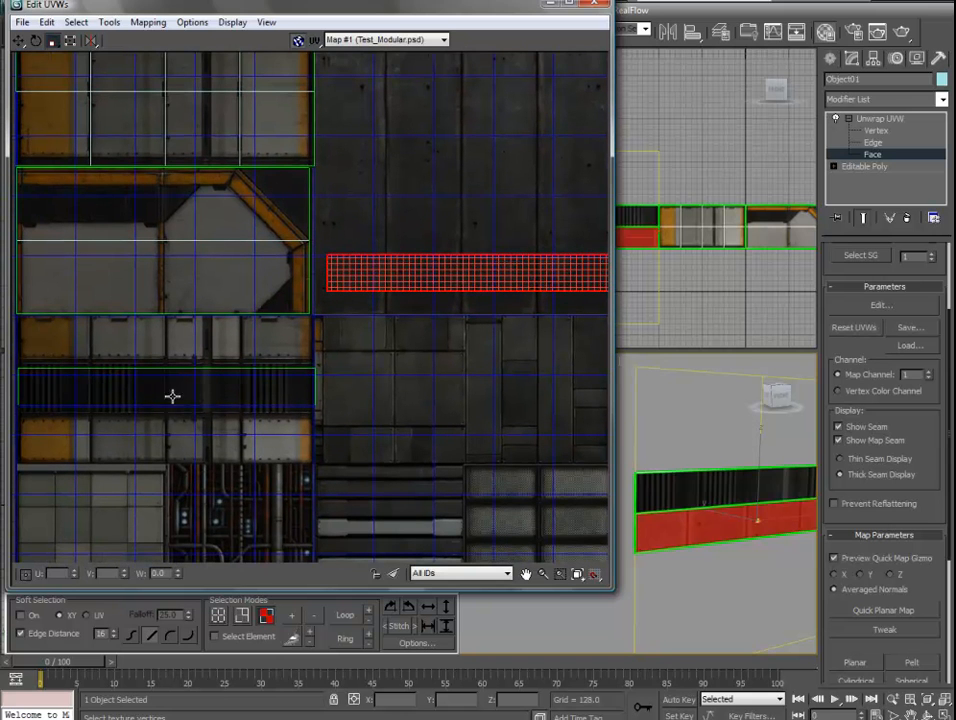
scroll(388, 280, "up", 2)
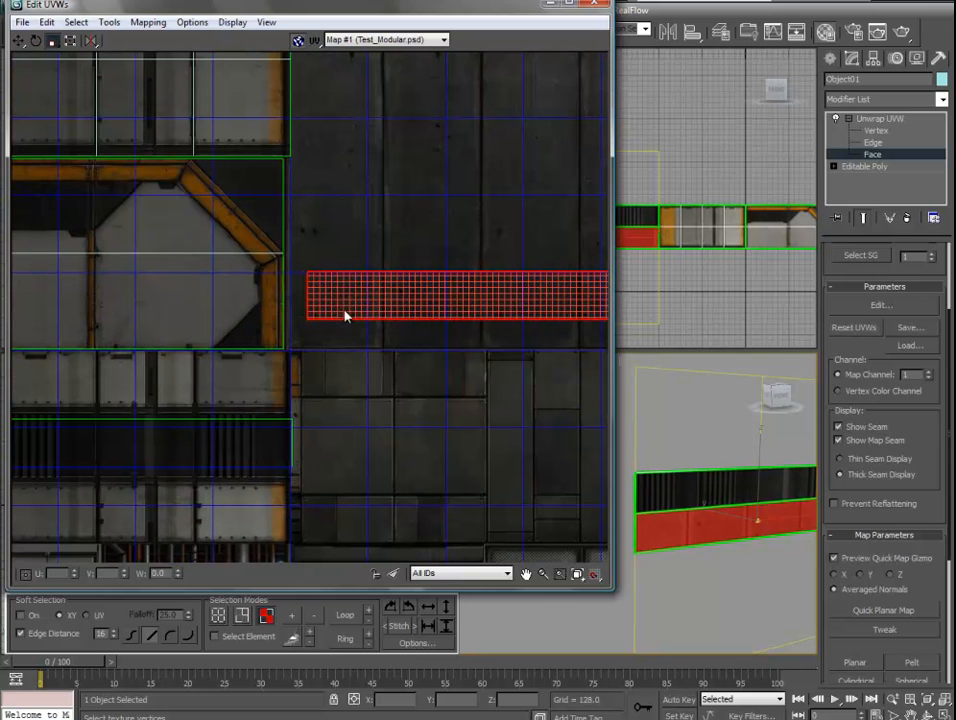
middle_click_drag(367, 309, 271, 309)
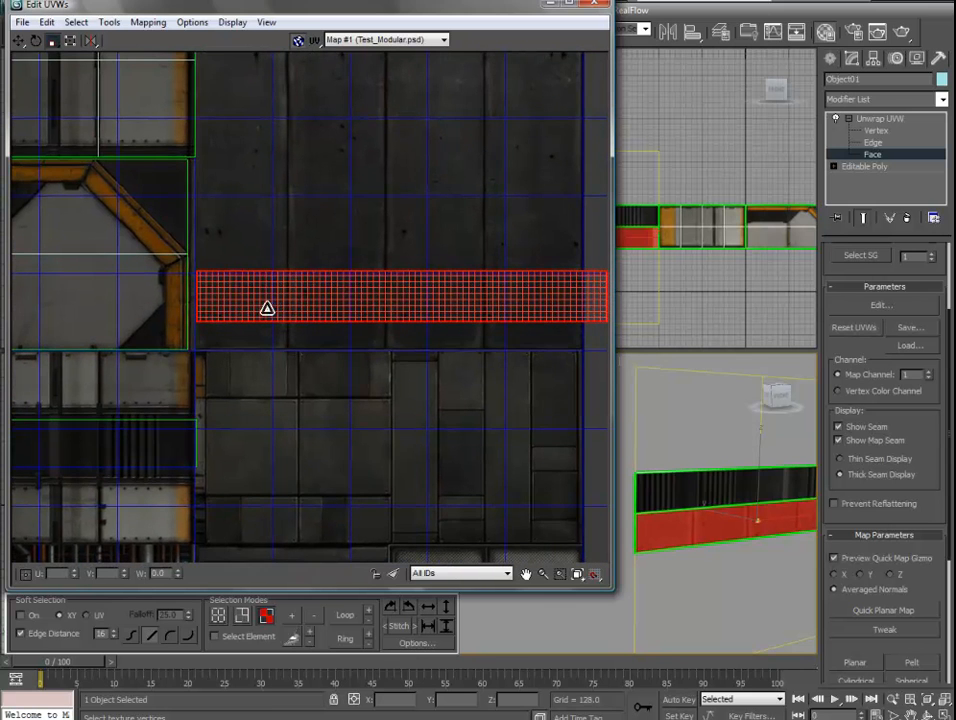
scroll(278, 303, "down", 2)
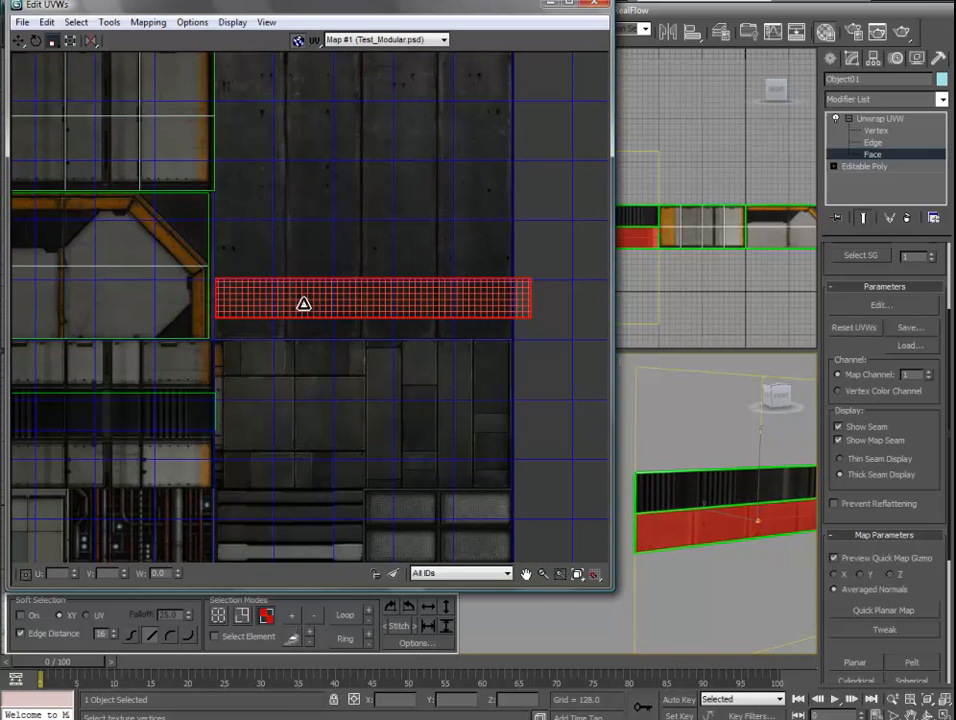
scroll(325, 308, "down", 4)
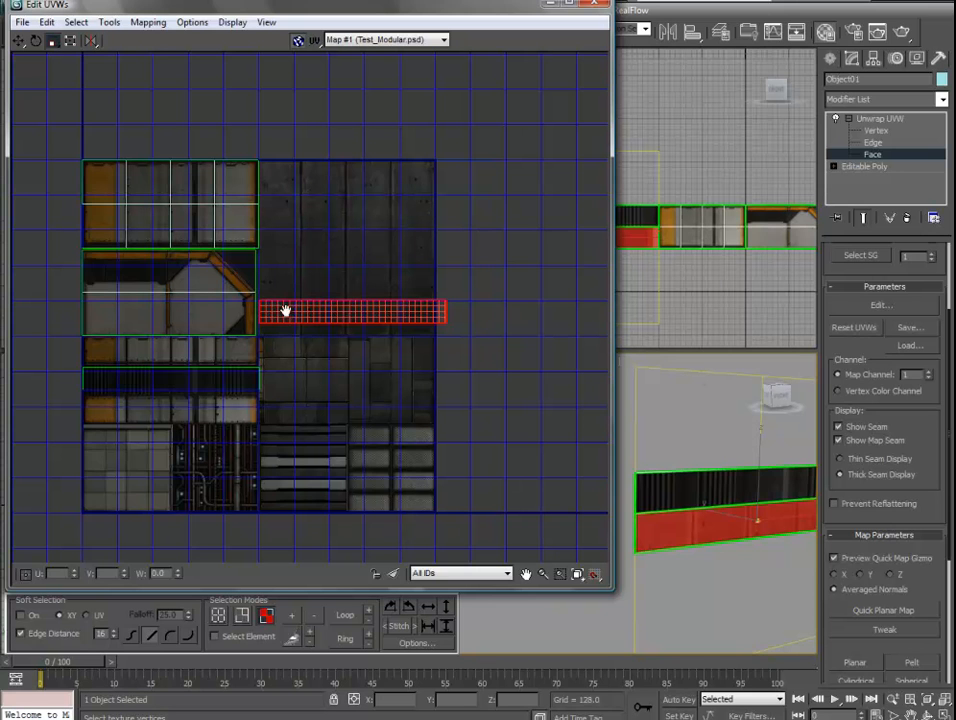
scroll(284, 305, "up", 3)
scroll(299, 331, "up", 2)
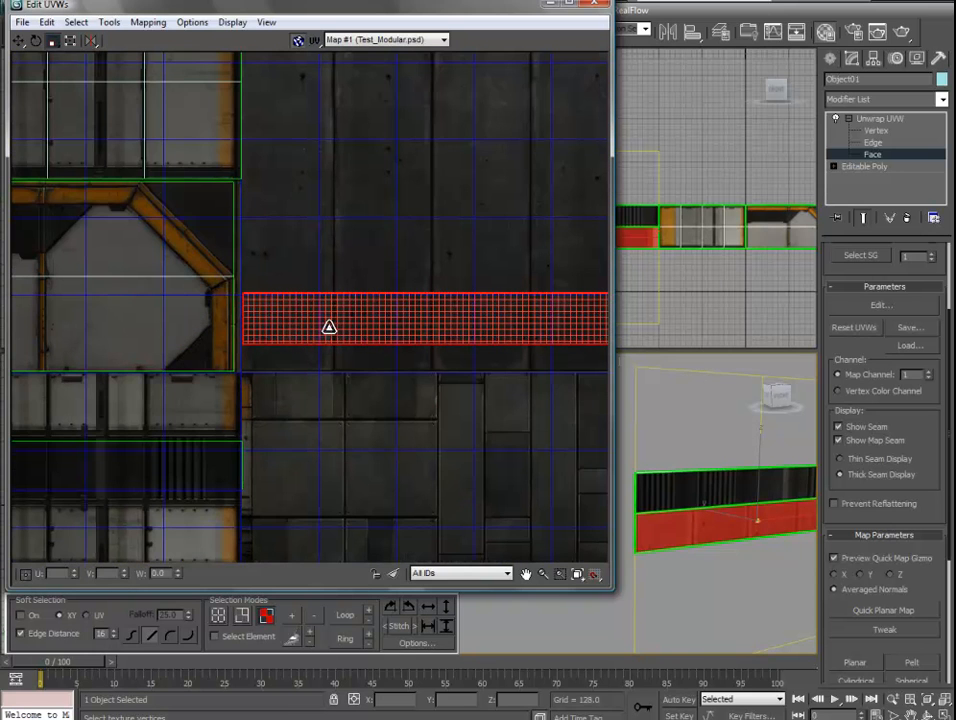
middle_click_drag(338, 335, 250, 330)
key("w")
left_click_drag(248, 323, 200, 337)
key("r")
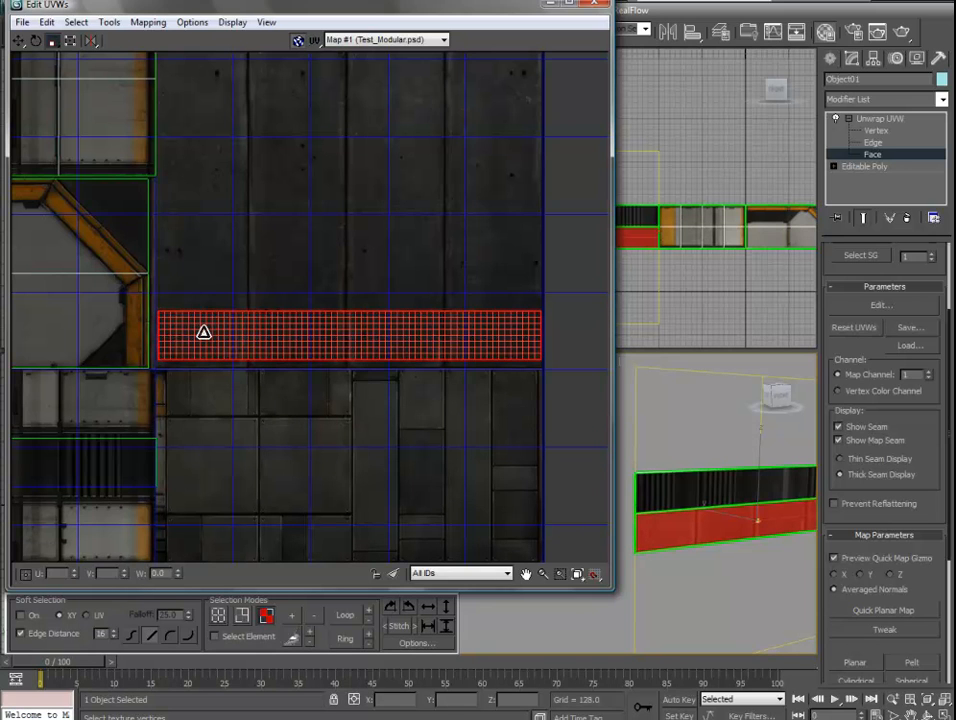
Inspect the textured wall sections from different angles in the perspective view.
middle_click_drag(203, 332, 216, 323)
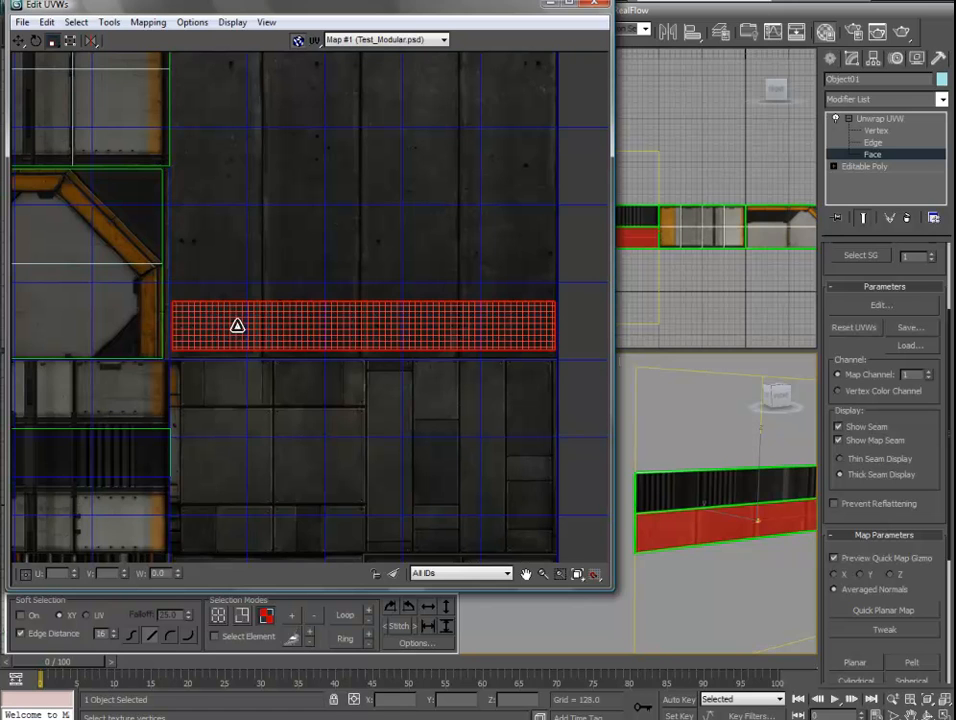
middle_click_drag(238, 333, 258, 337)
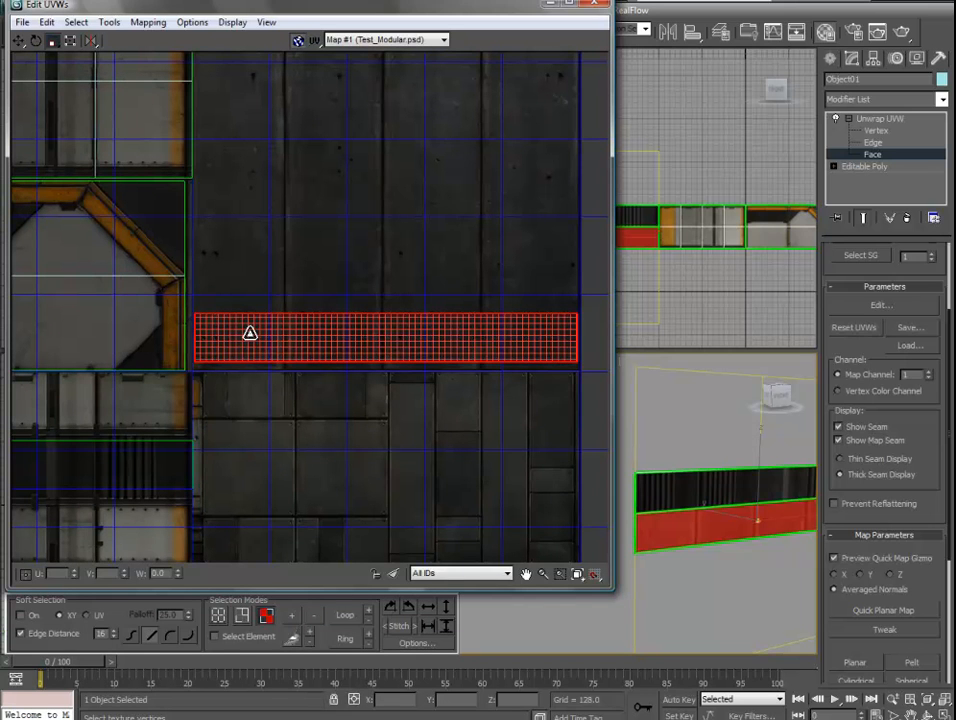
middle_click_drag(727, 530, 602, 544)
scroll(711, 537, "down", 3)
middle_click_drag(730, 531, 753, 532)
left_click(925, 705)
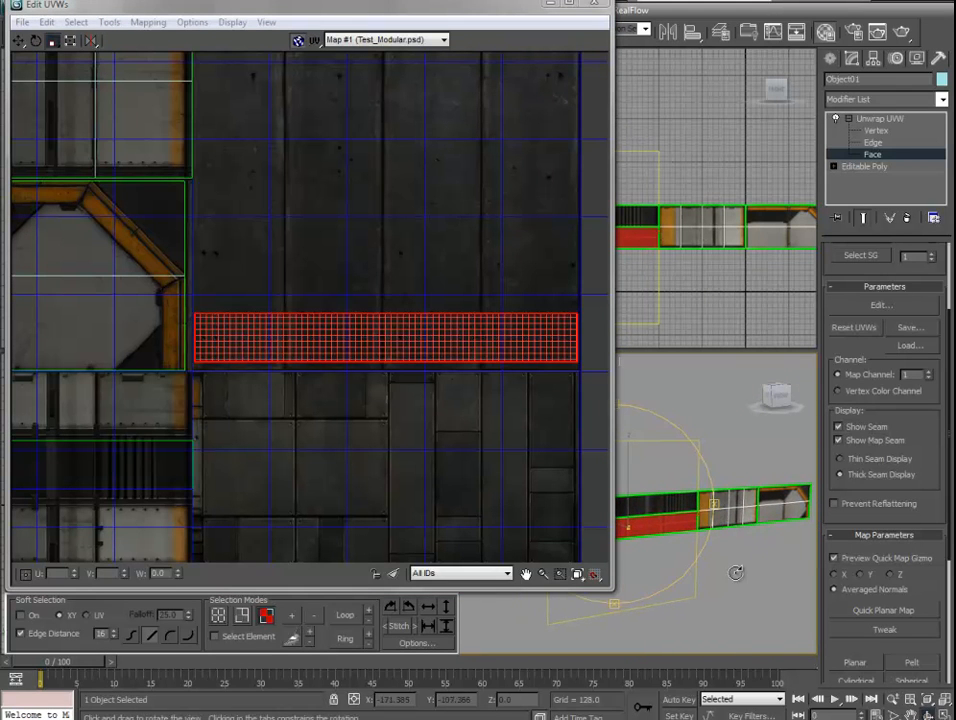
left_click_drag(672, 519, 729, 521)
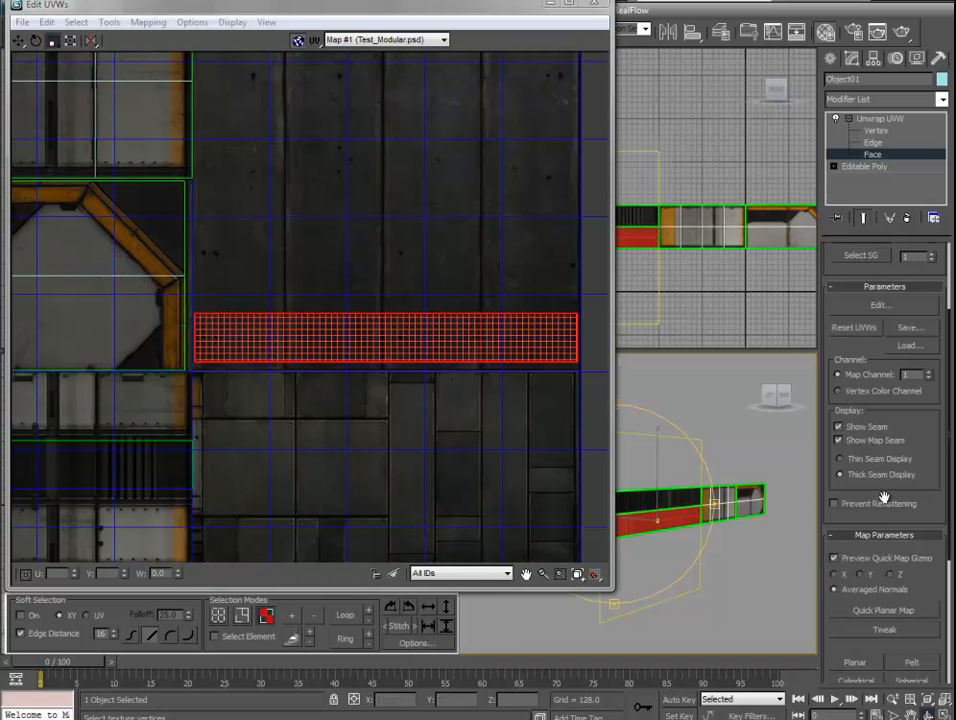
right_click(352, 347)
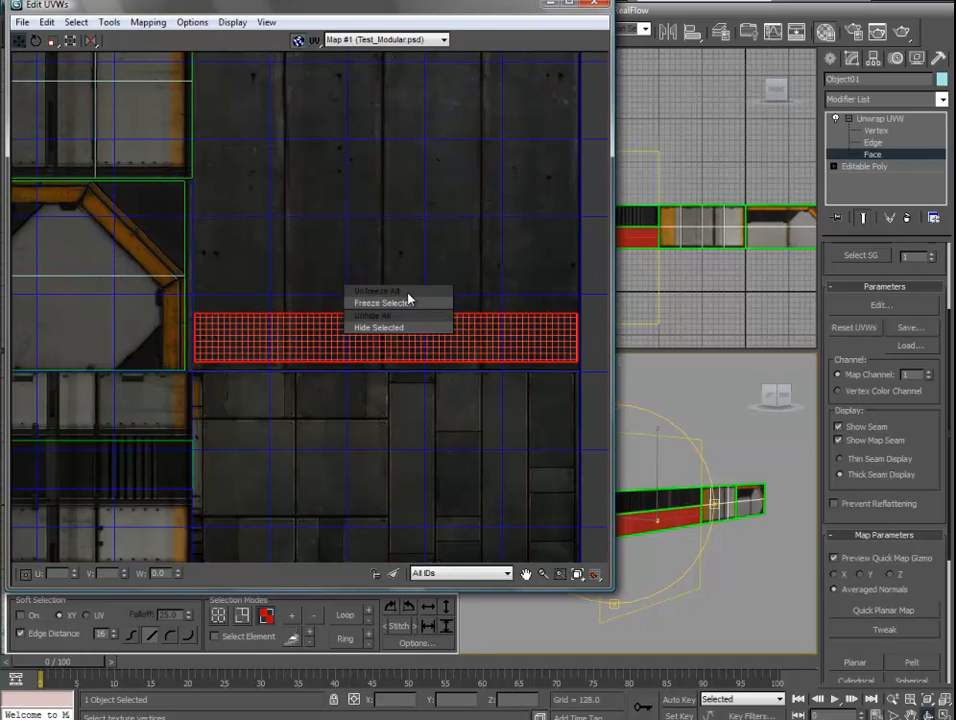
left_click(513, 287)
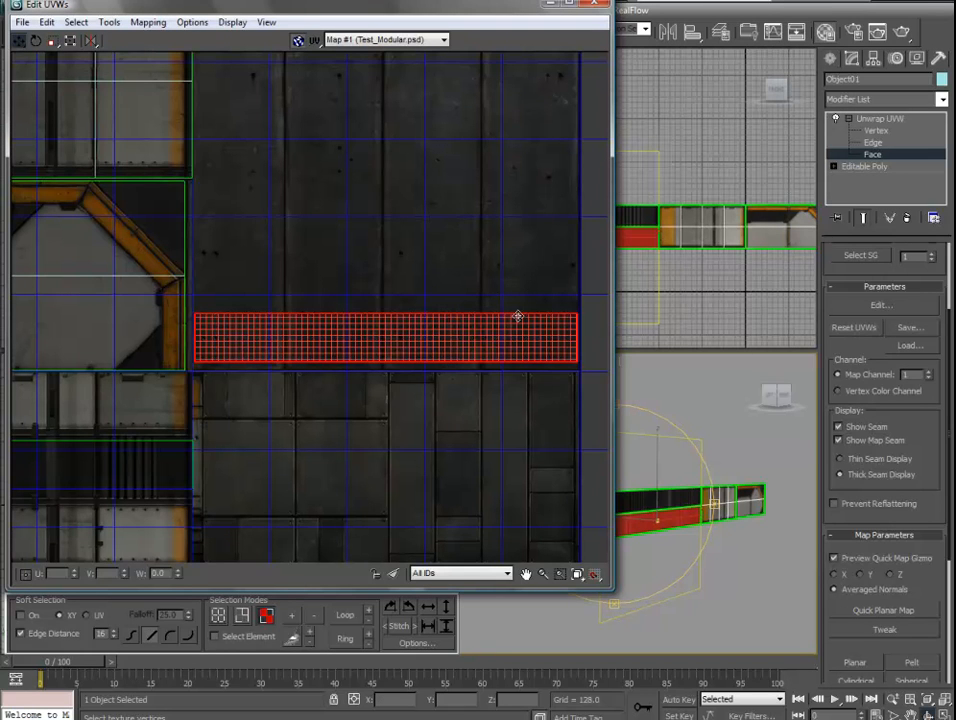
Close the UV editor and leave the Unwrap UVW modifier's face sub-object level.
left_click(598, 5)
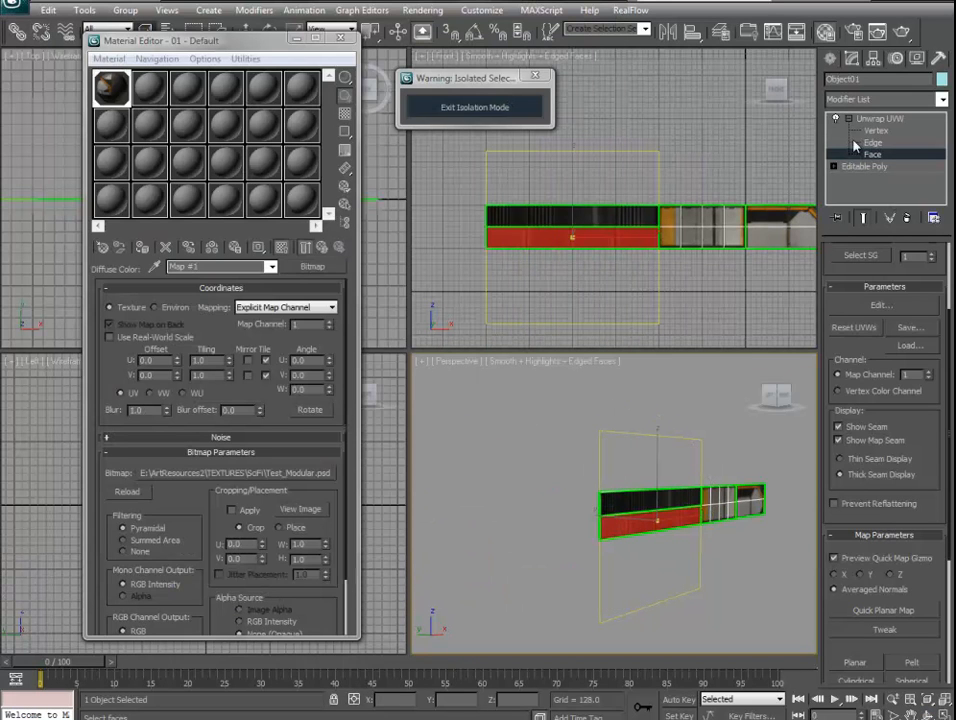
left_click(849, 119)
right_click(541, 437)
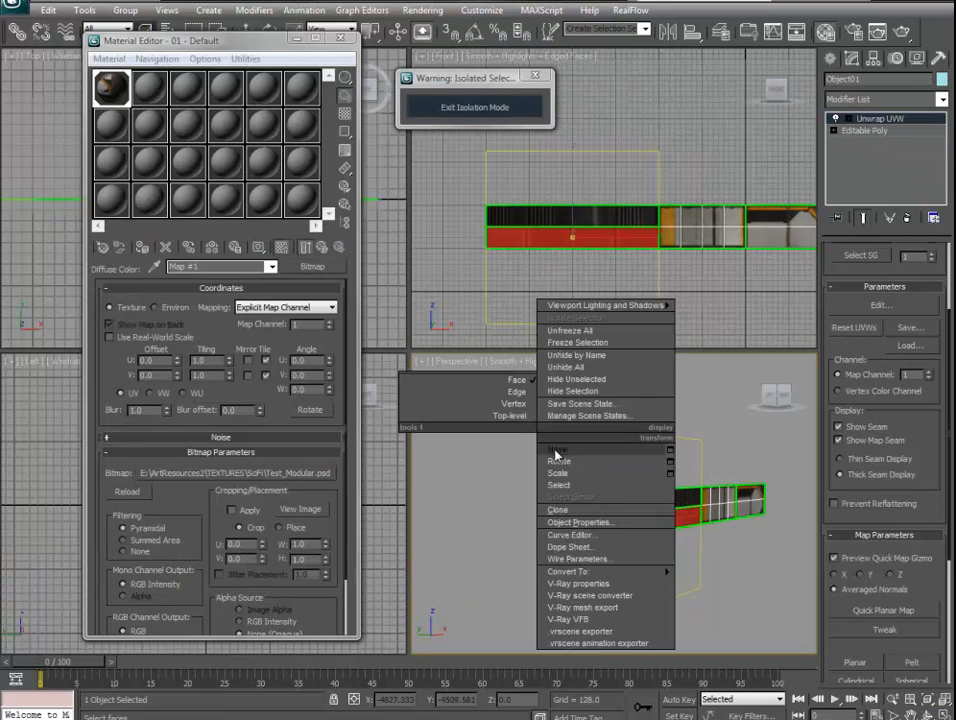
left_click(740, 620)
Deselect the wall and view its finished textured sections from the front without the seam highlights.
left_click(928, 714)
left_click_drag(696, 531, 636, 531)
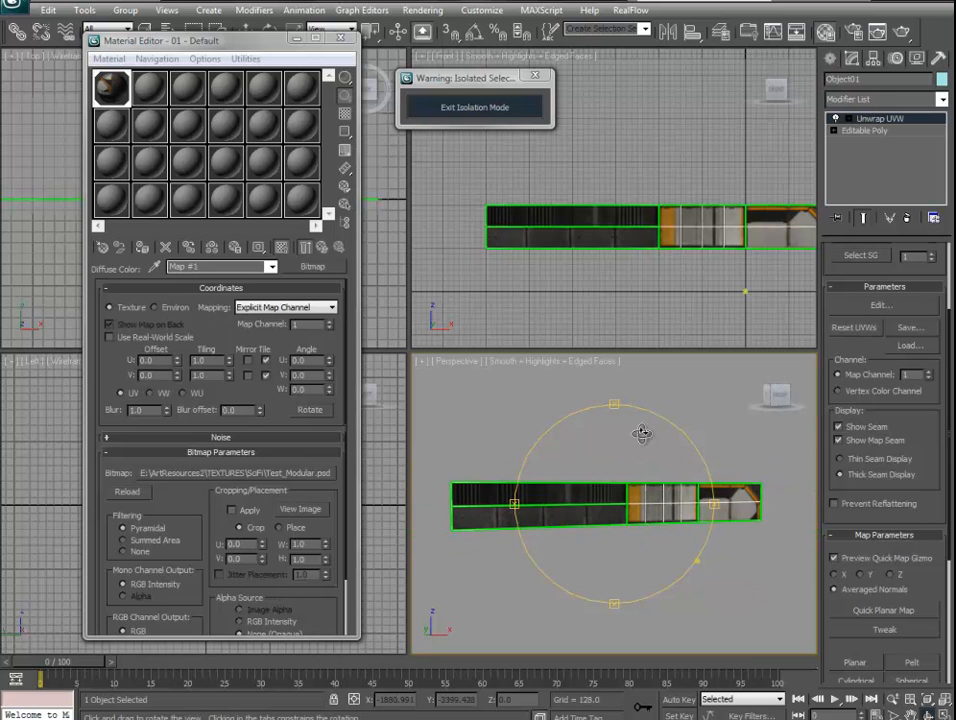
right_click(628, 489)
right_click(628, 490)
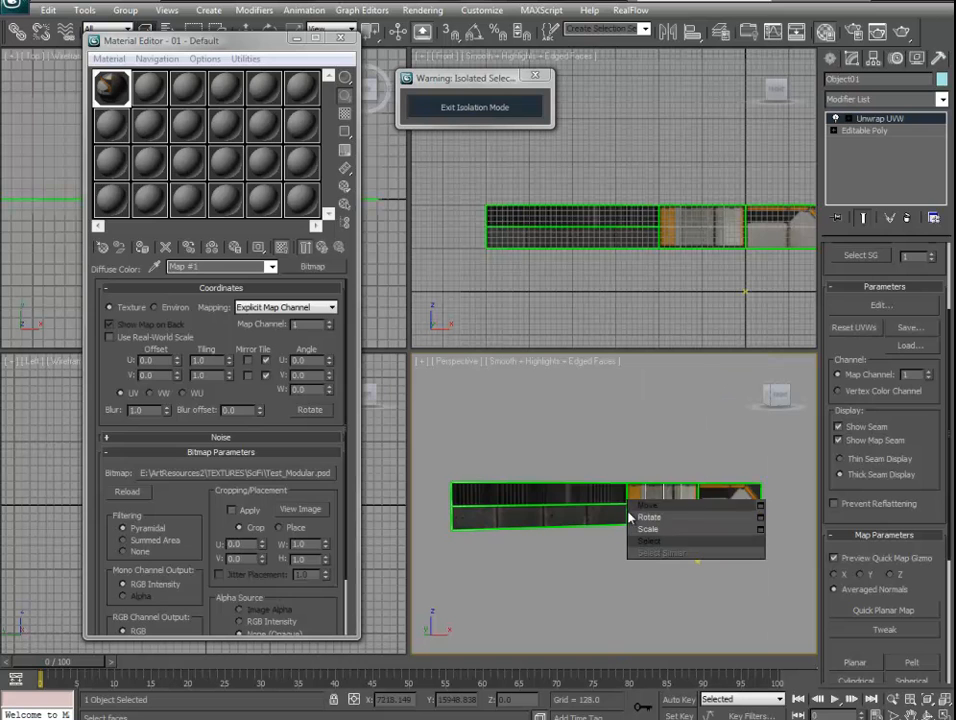
left_click(616, 457)
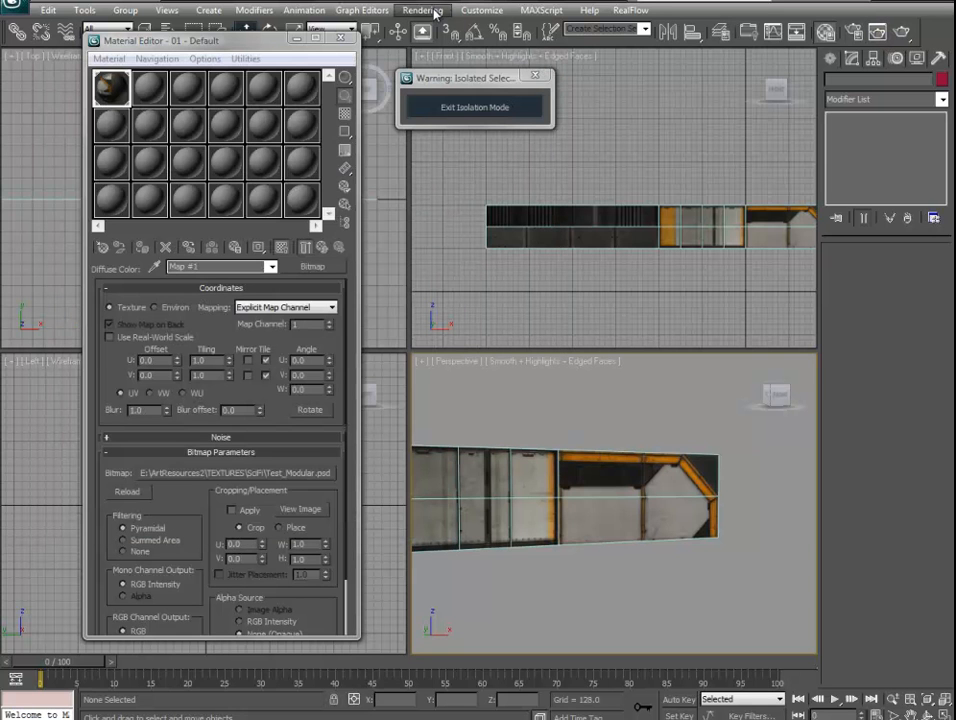
Mirror the textured wall across the Z axis as a copy with zero offset, then deselect it.
middle_click_drag(730, 621, 600, 534, "alt")
left_click(600, 534)
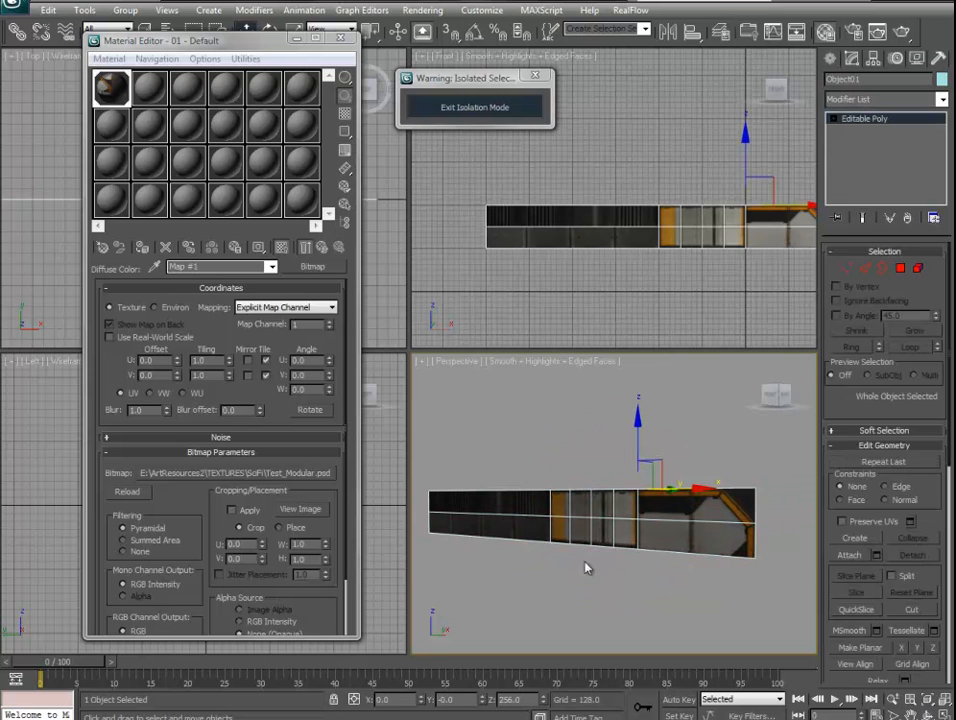
left_click(668, 32)
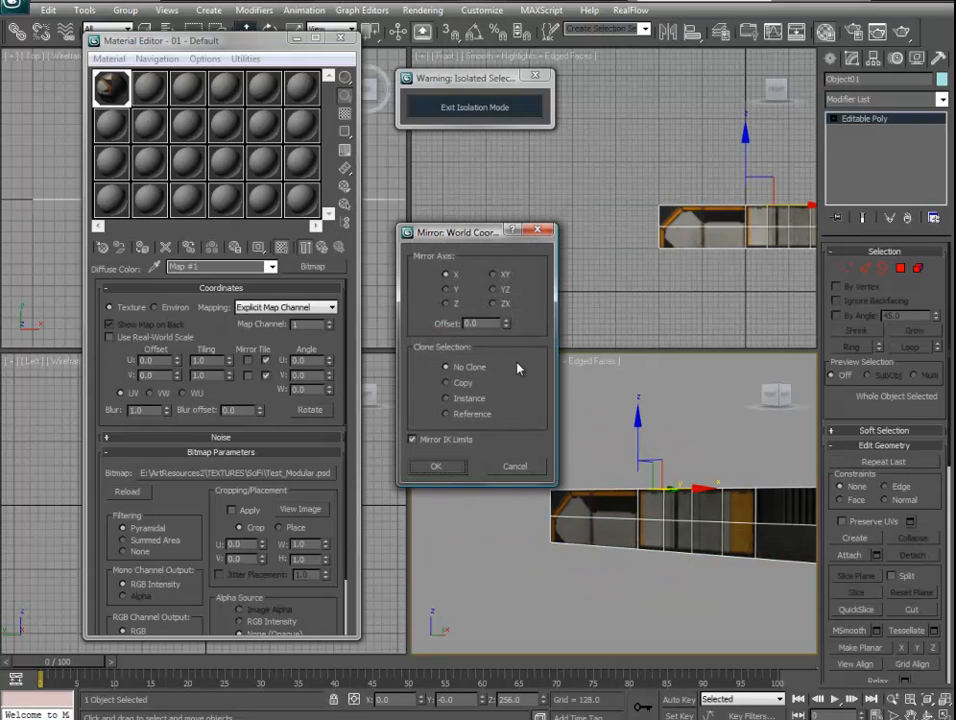
left_click(447, 382)
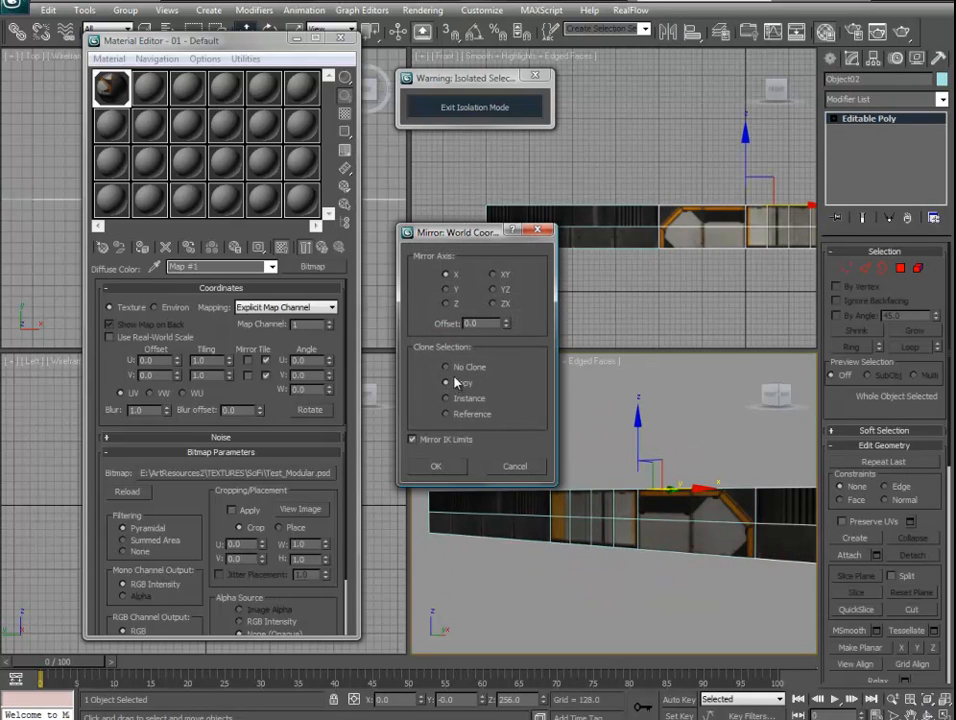
left_click(447, 289)
left_click(449, 306)
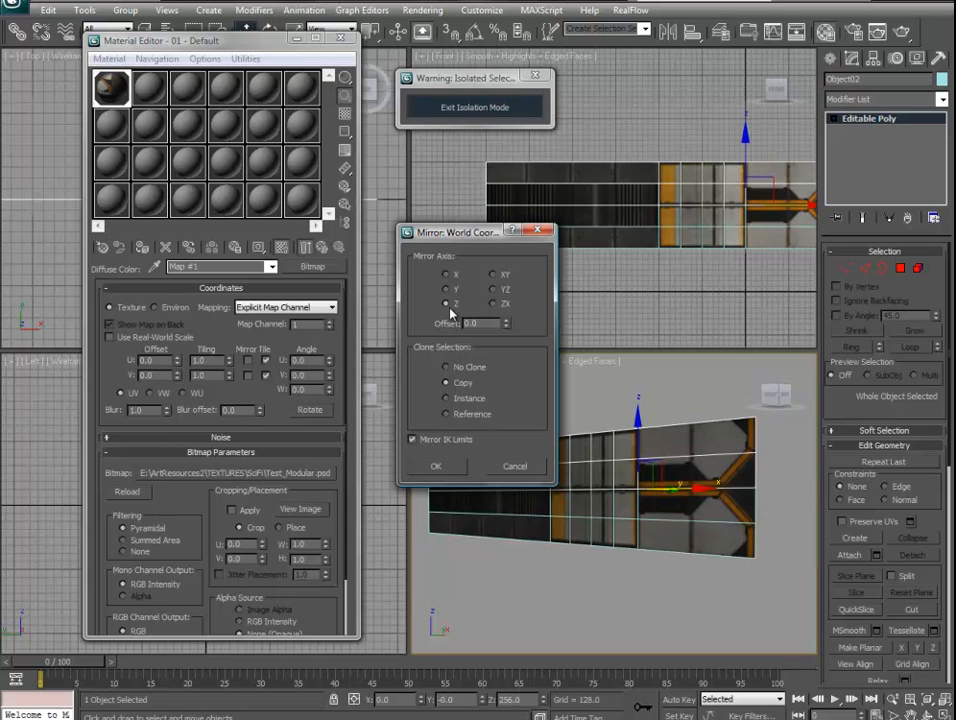
left_click(434, 469)
left_click(540, 587)
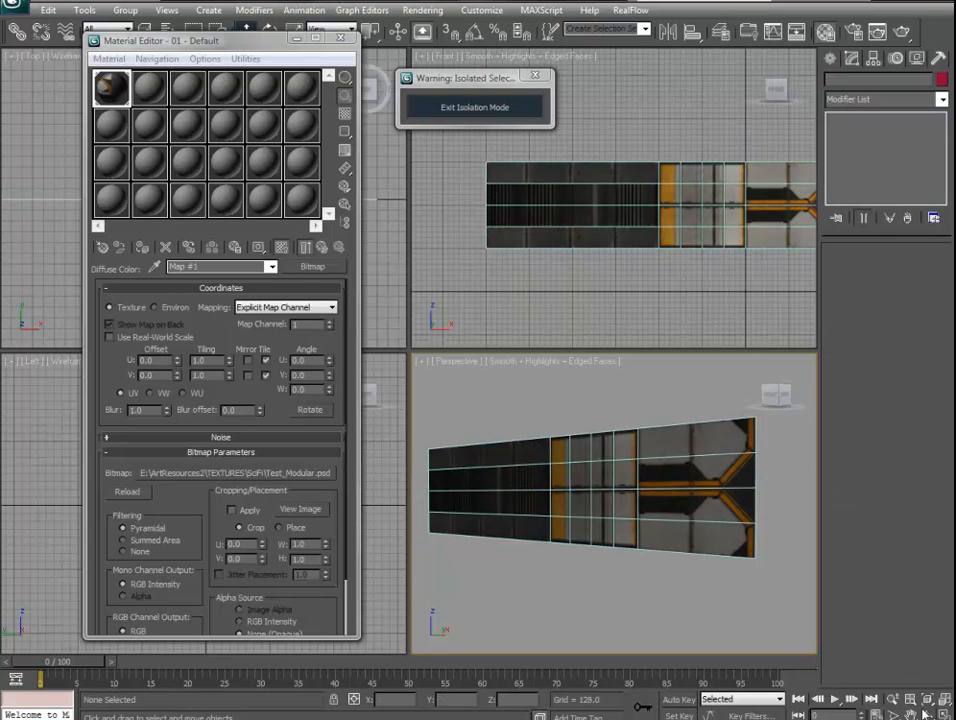
Examine how the textures of the wall and its mirrored copy line up, from the front and from several perspective angles.
left_click(924, 712)
left_click_drag(702, 565, 669, 528)
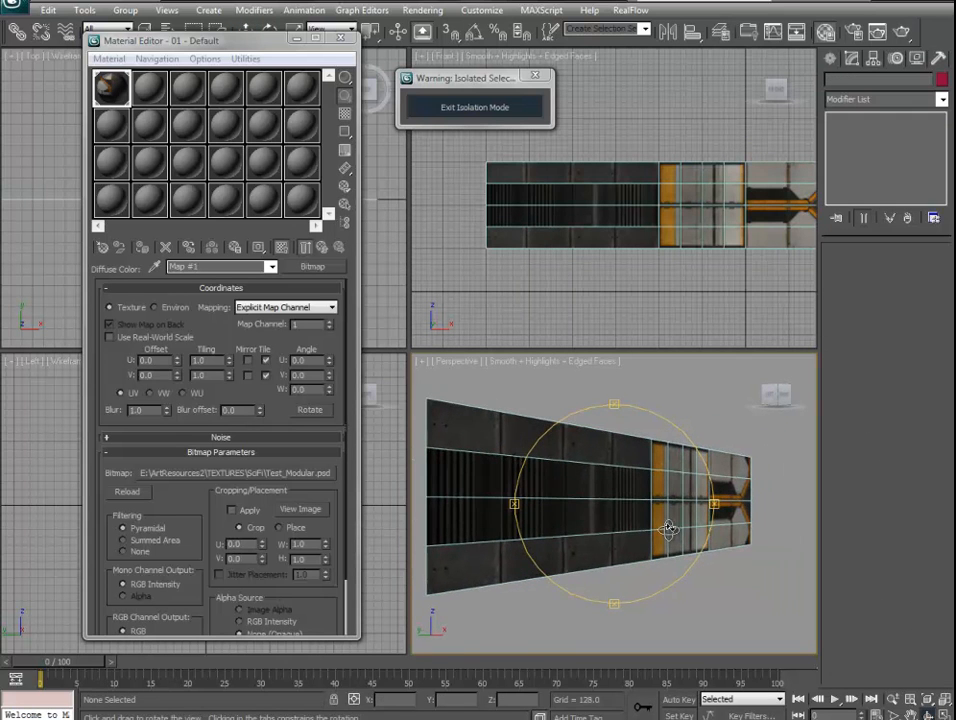
right_click(468, 255)
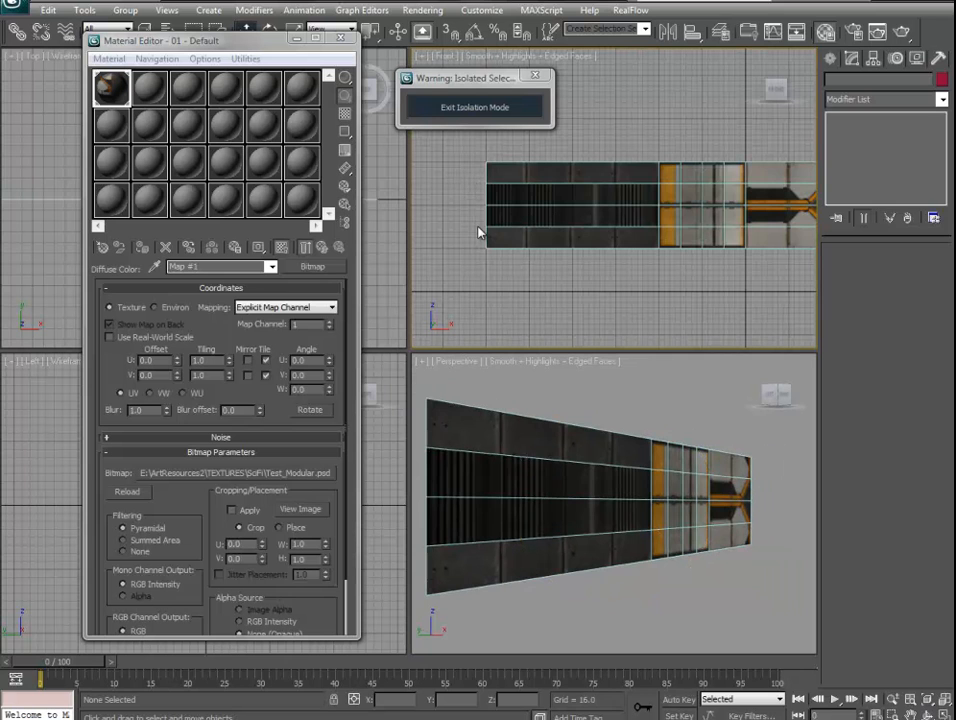
middle_click_drag(544, 235, 459, 240)
scroll(463, 239, "down", 2)
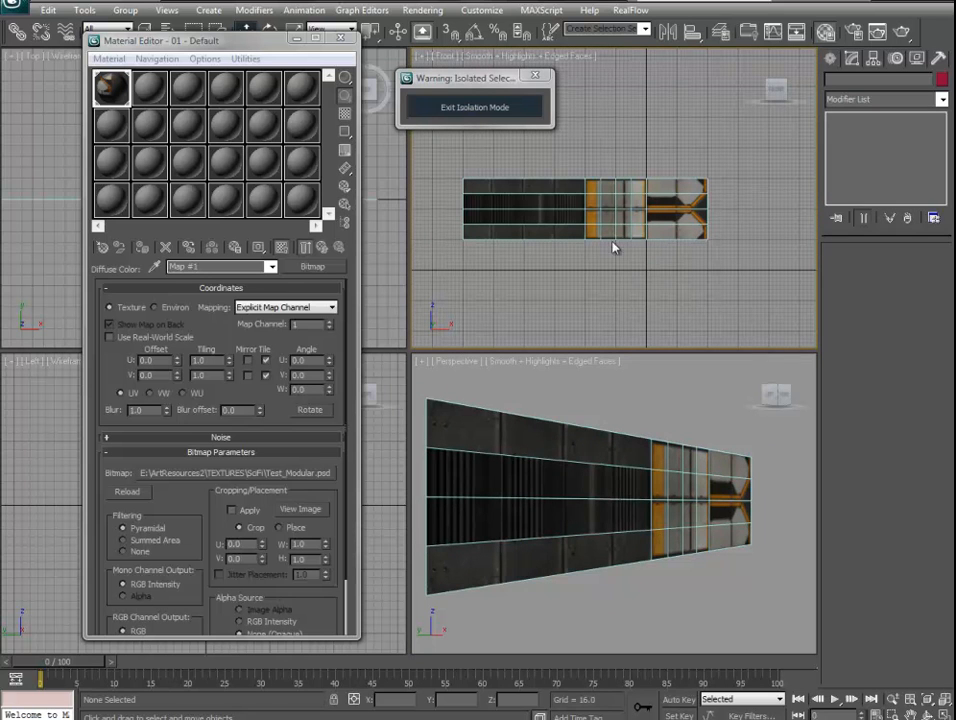
middle_click_drag(524, 237, 540, 241)
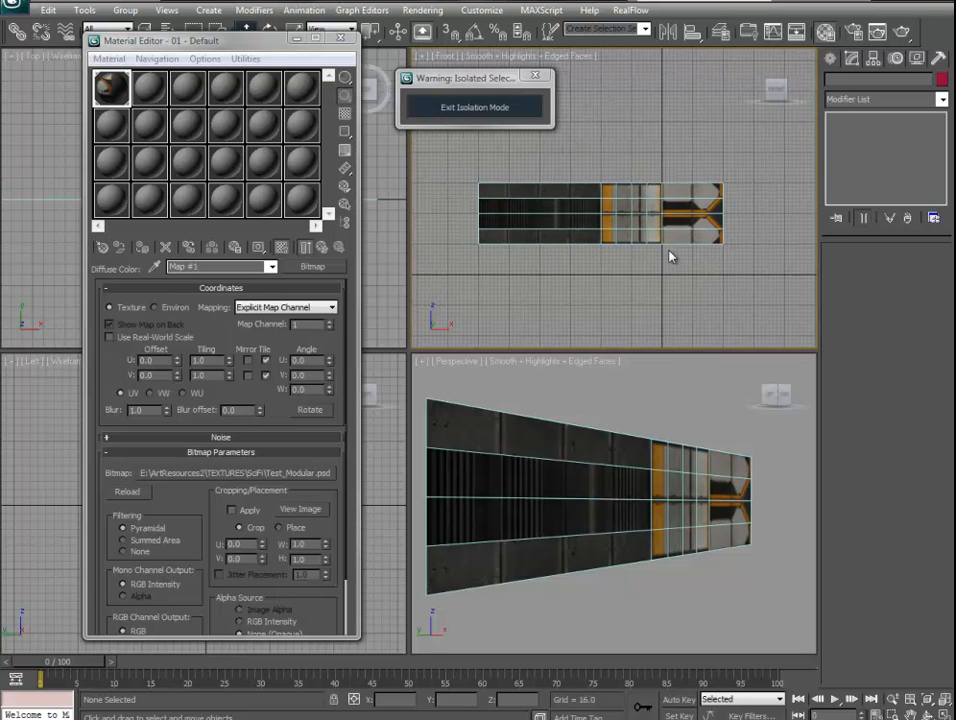
left_click_drag(570, 405, 641, 553)
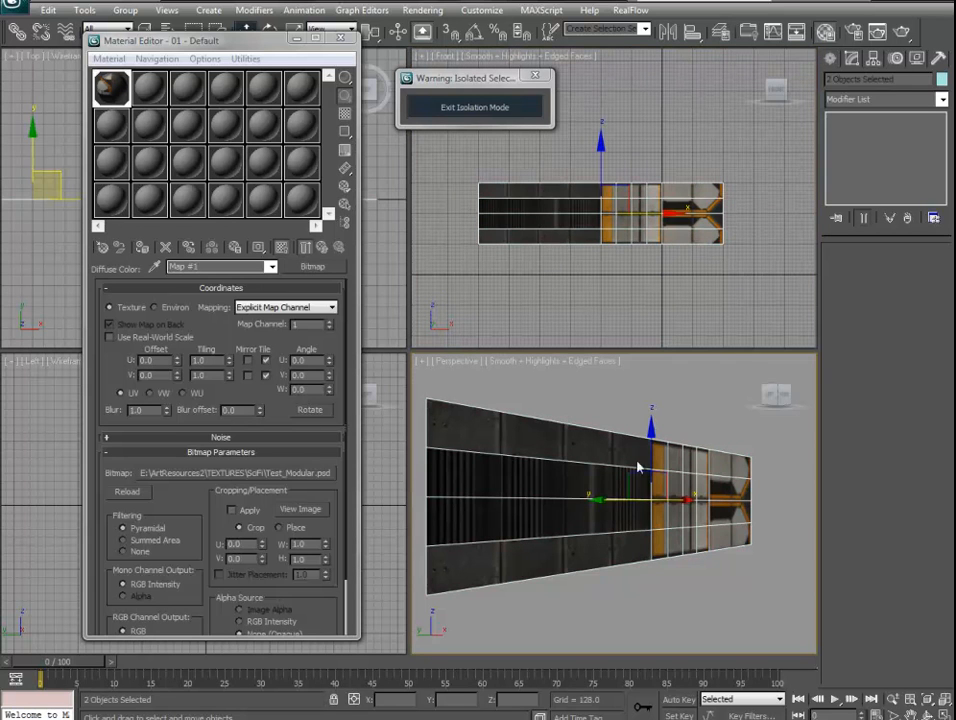
left_click(613, 399)
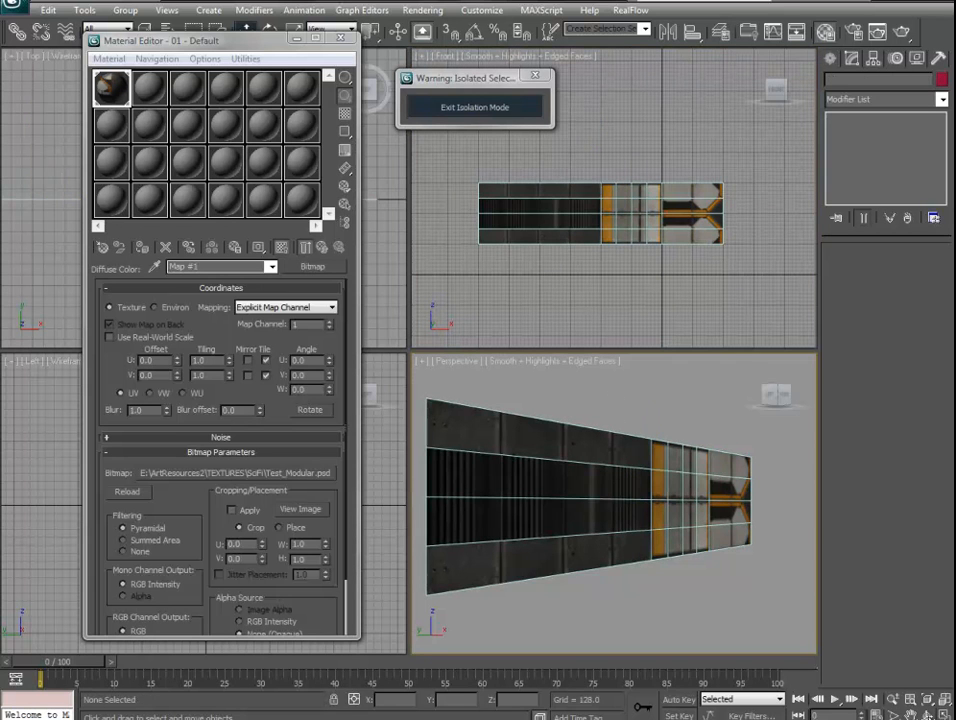
left_click(929, 715)
left_click_drag(655, 525, 527, 493)
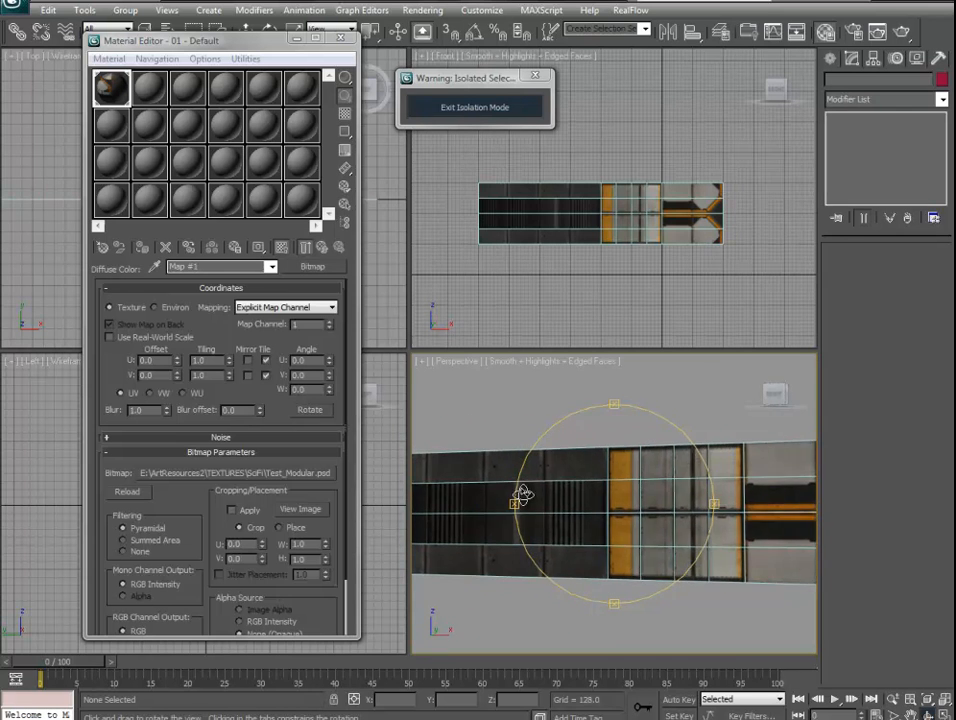
left_click_drag(612, 504, 580, 499)
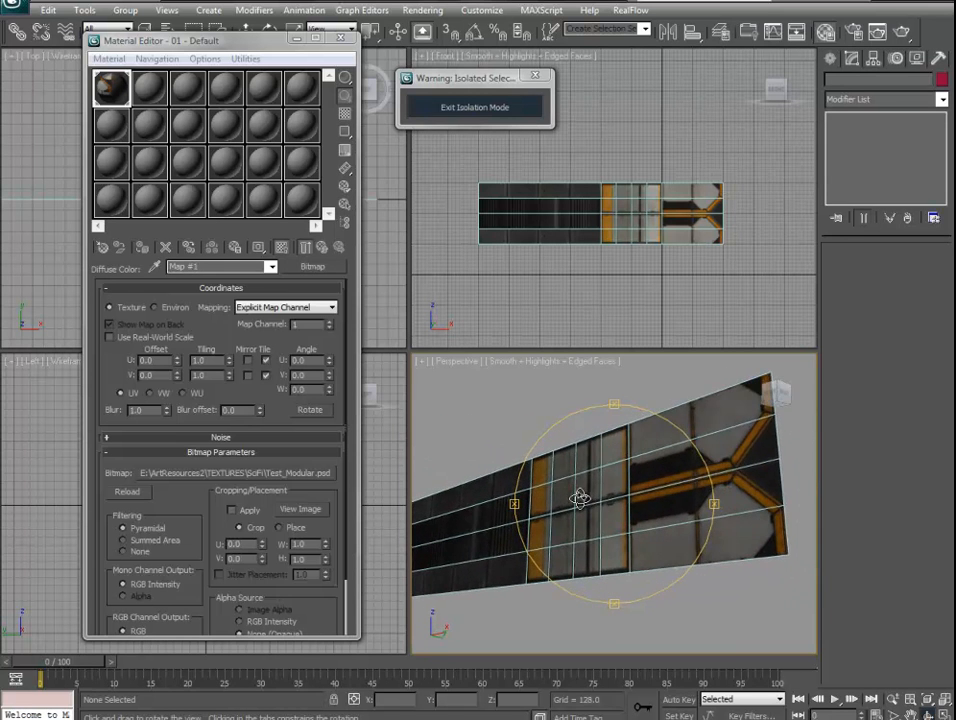
right_click(570, 449)
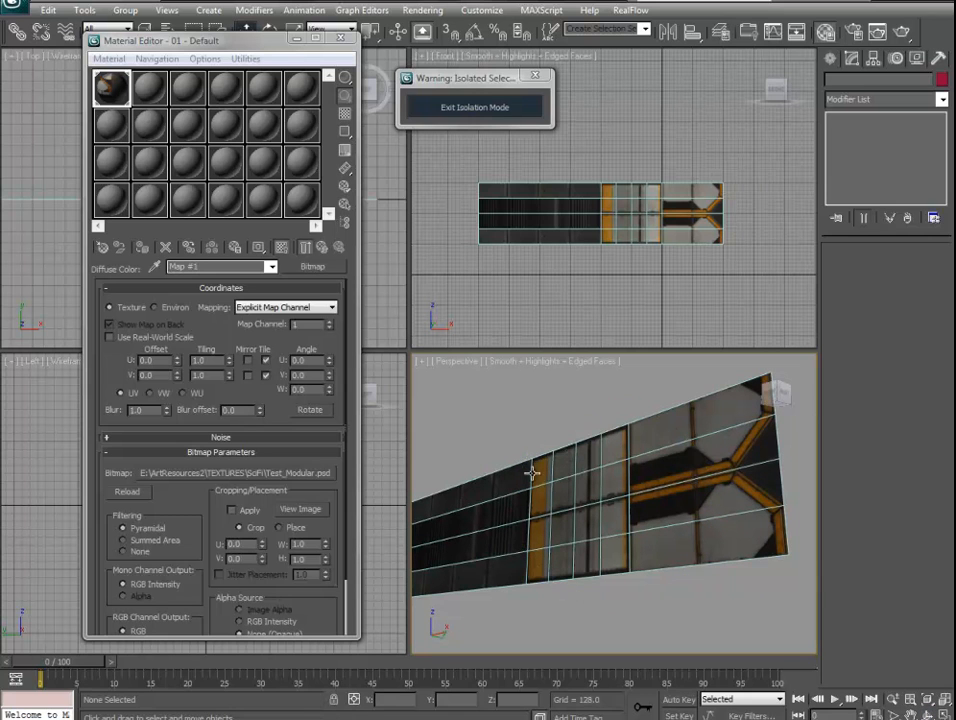